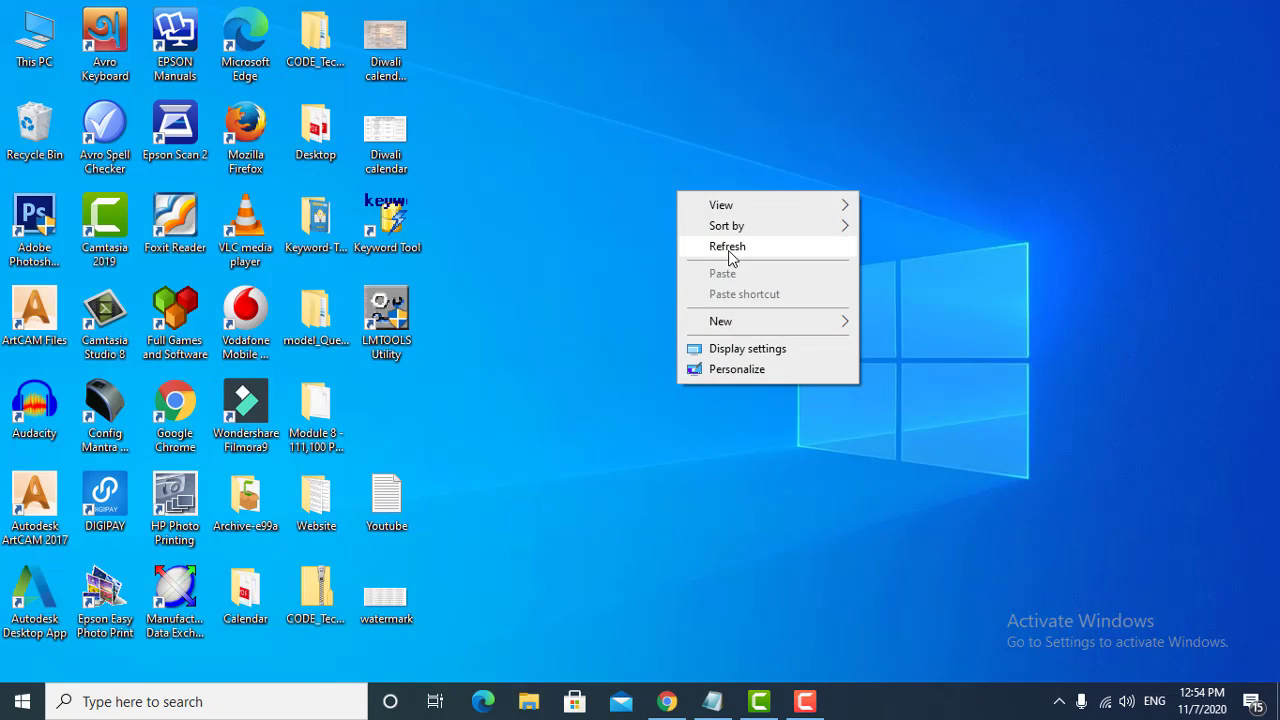
pyautogui.click(728, 247)
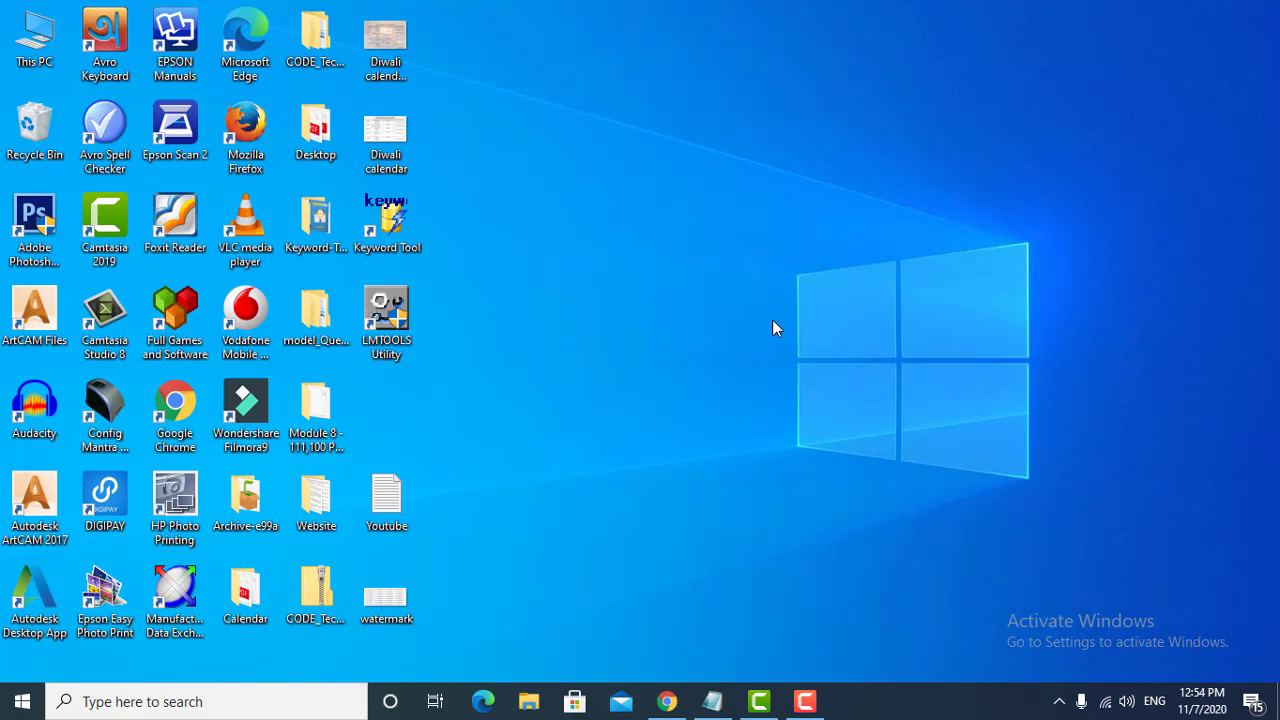
pyautogui.rightClick(722, 257)
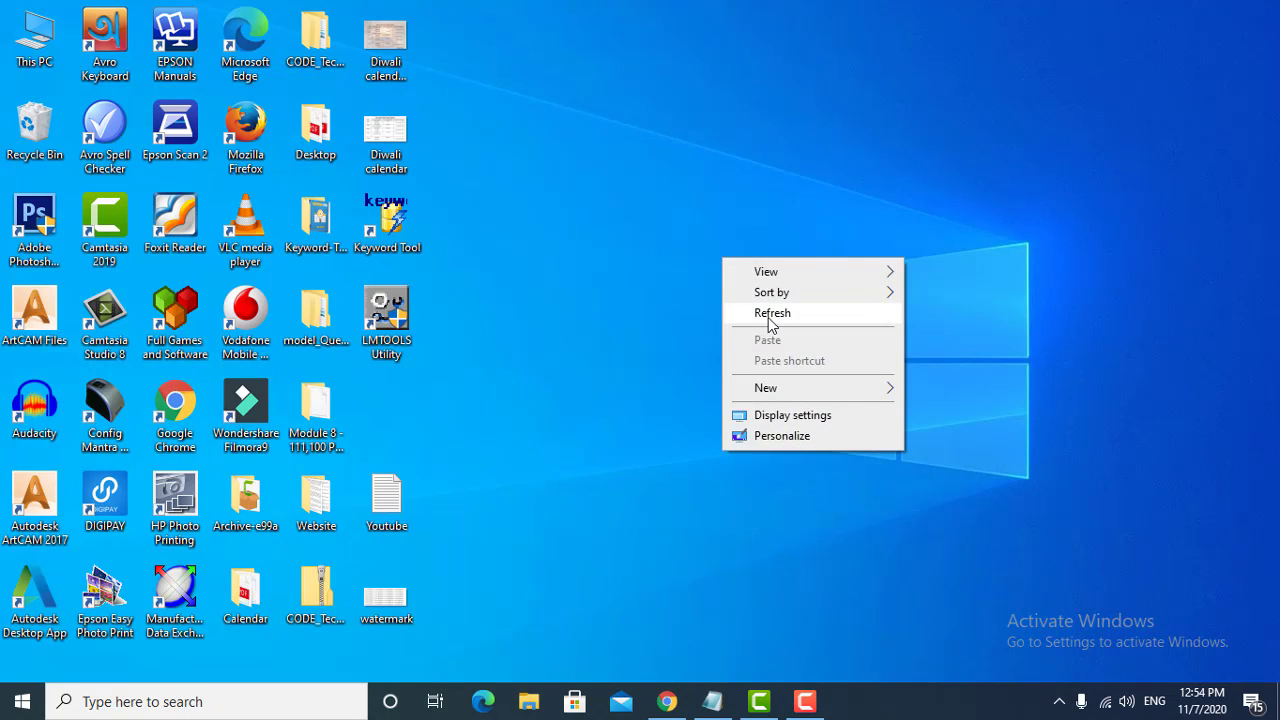
pyautogui.click(768, 314)
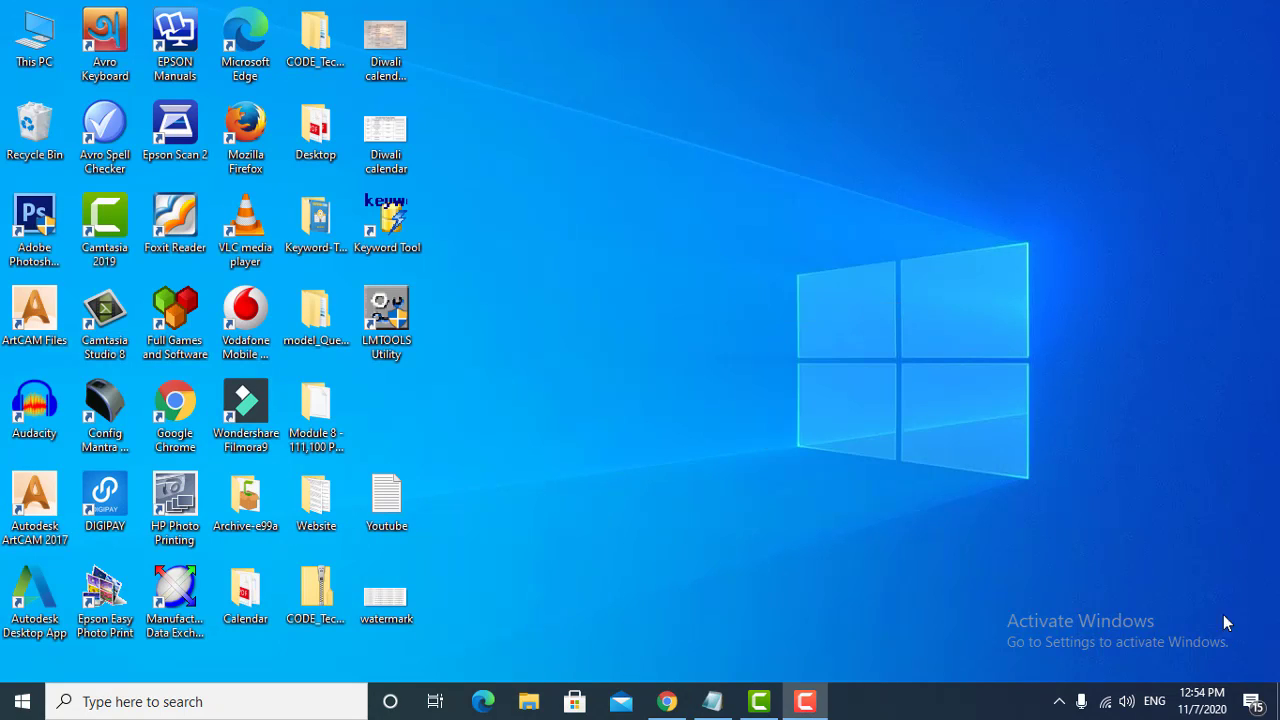
pyautogui.rightClick(677, 193)
pyautogui.click(730, 247)
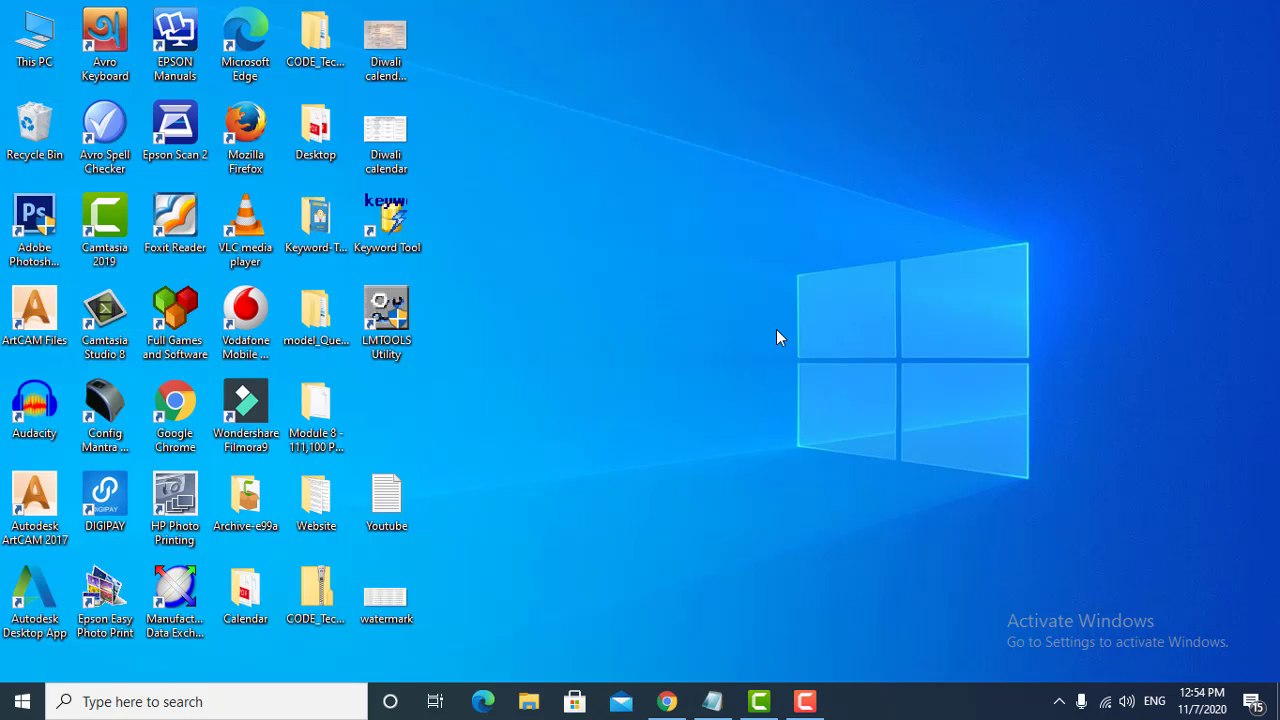
pyautogui.rightClick(722, 257)
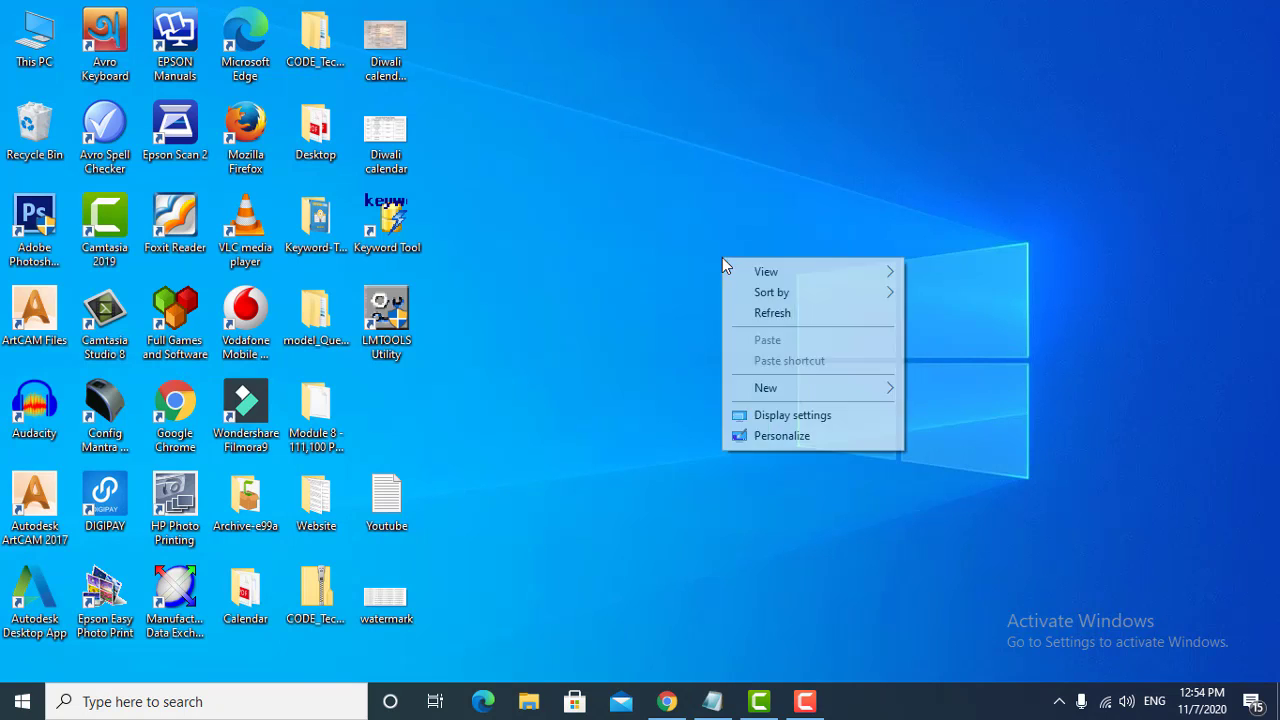
pyautogui.click(770, 318)
pyautogui.click(805, 704)
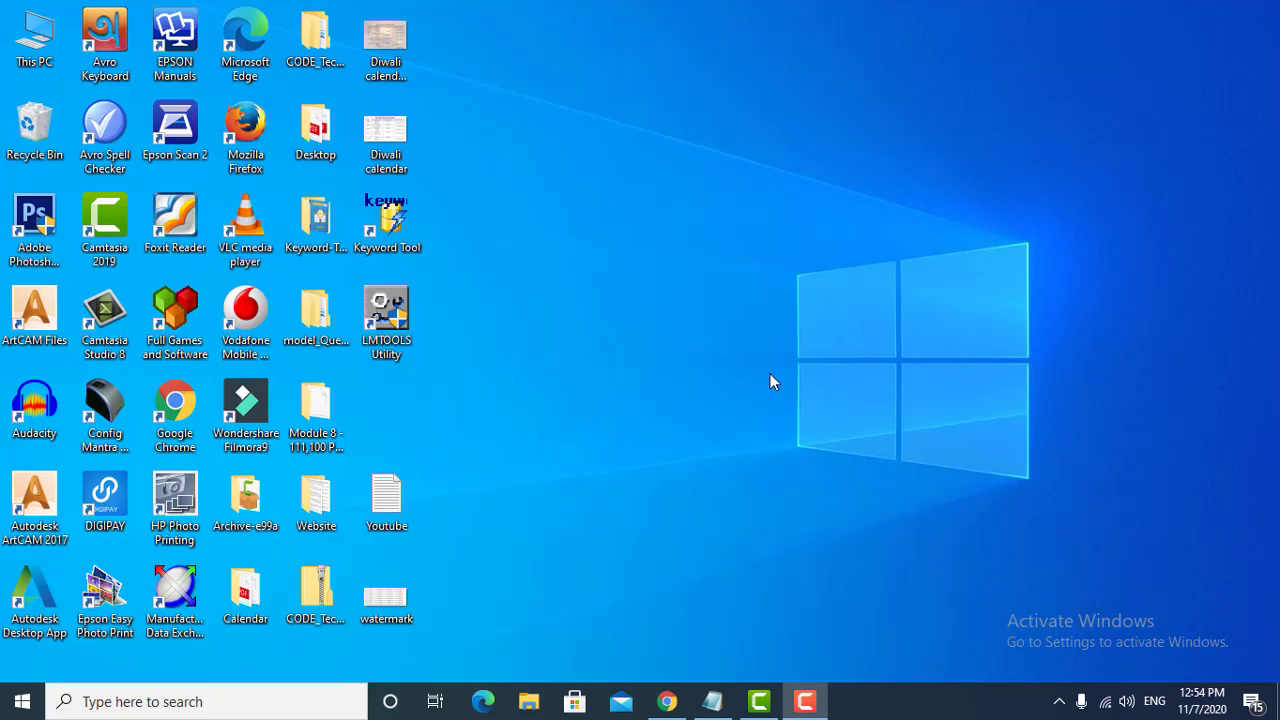
pyautogui.rightClick(677, 199)
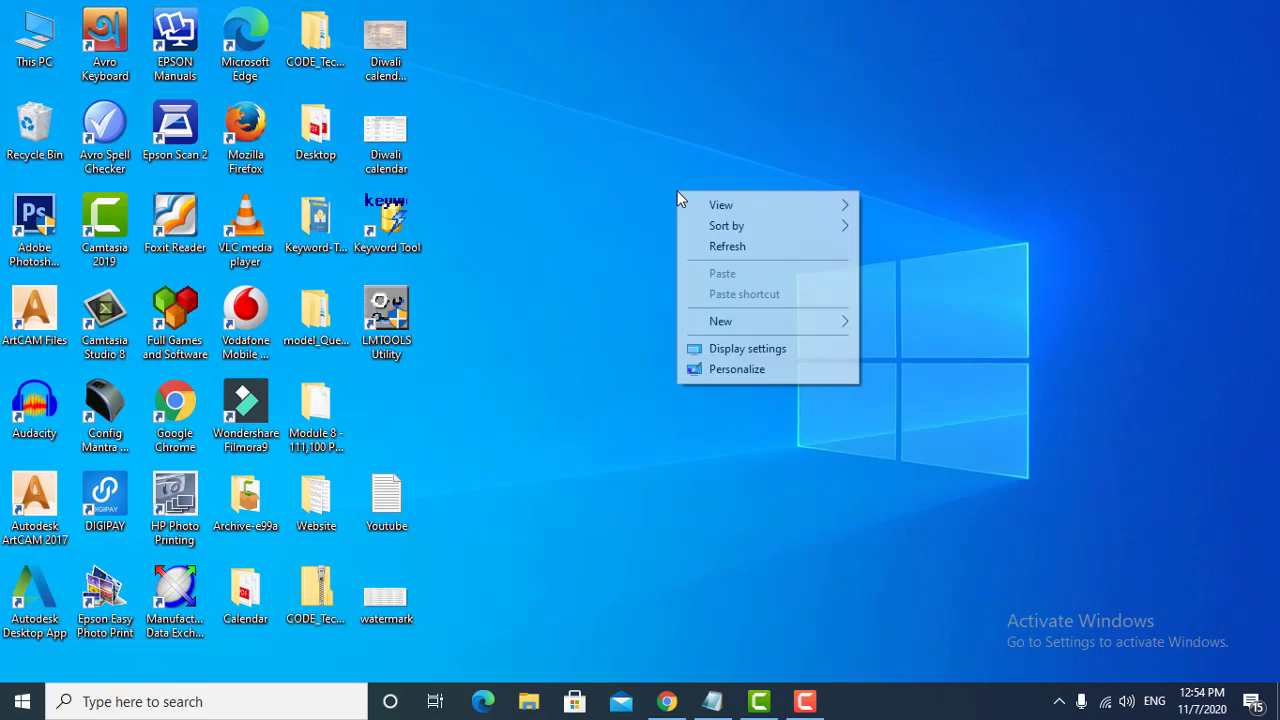
pyautogui.click(728, 248)
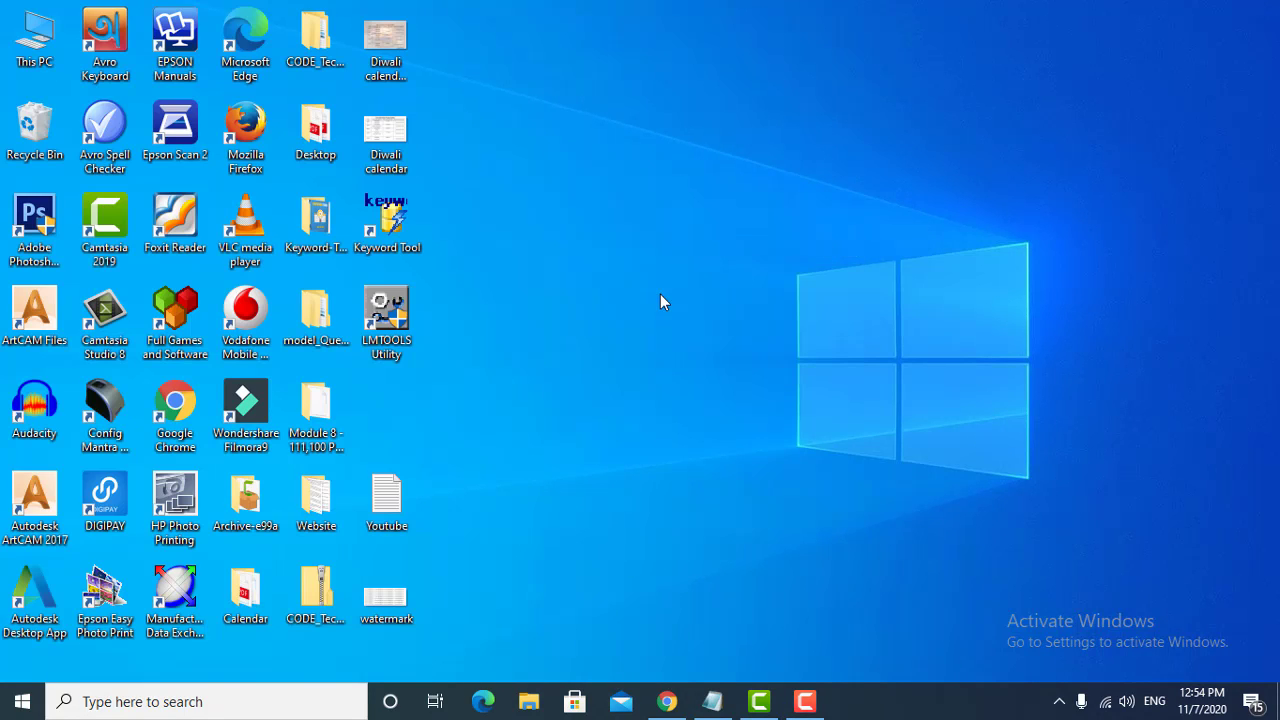
pyautogui.rightClick(722, 257)
pyautogui.click(768, 315)
pyautogui.click(806, 703)
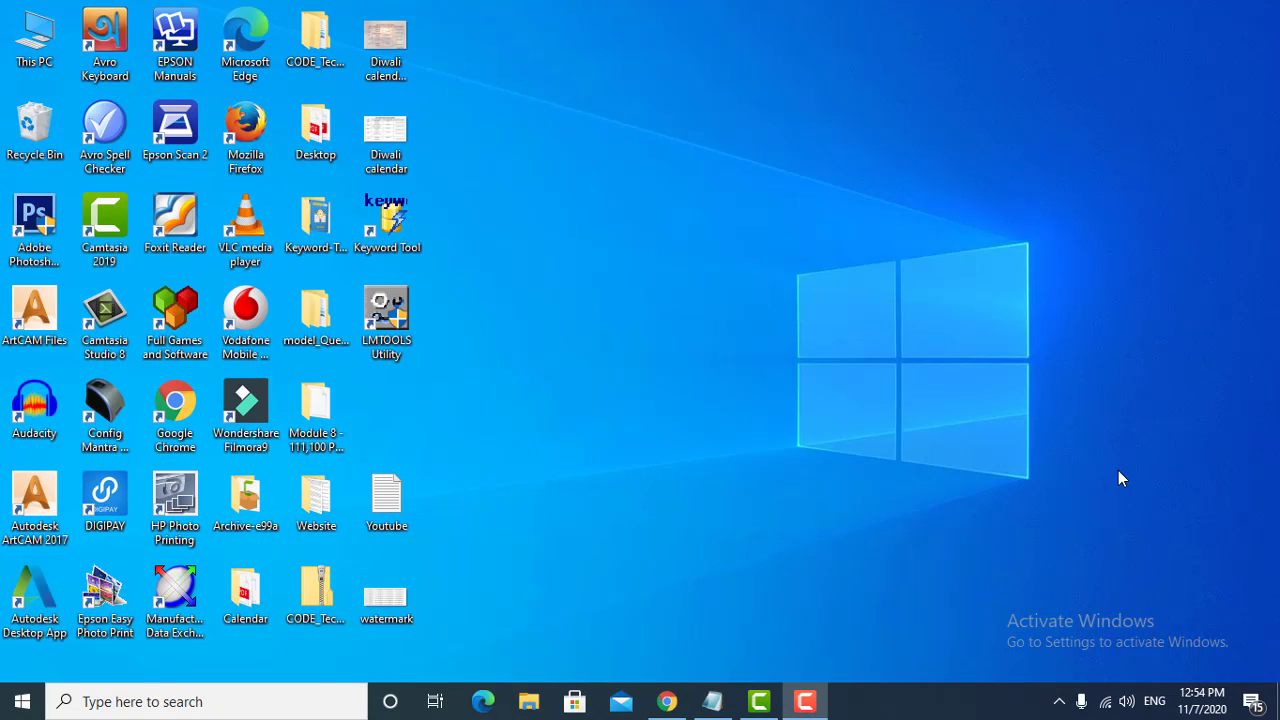
pyautogui.rightClick(677, 191)
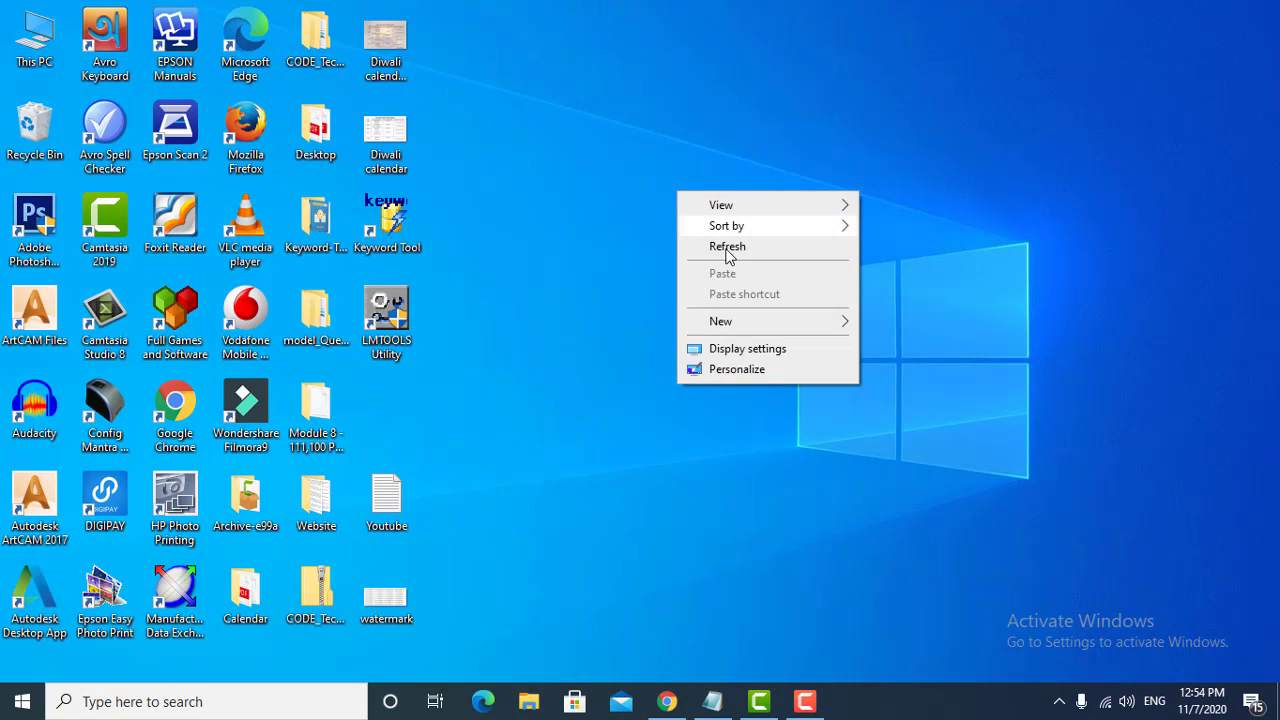
pyautogui.click(731, 258)
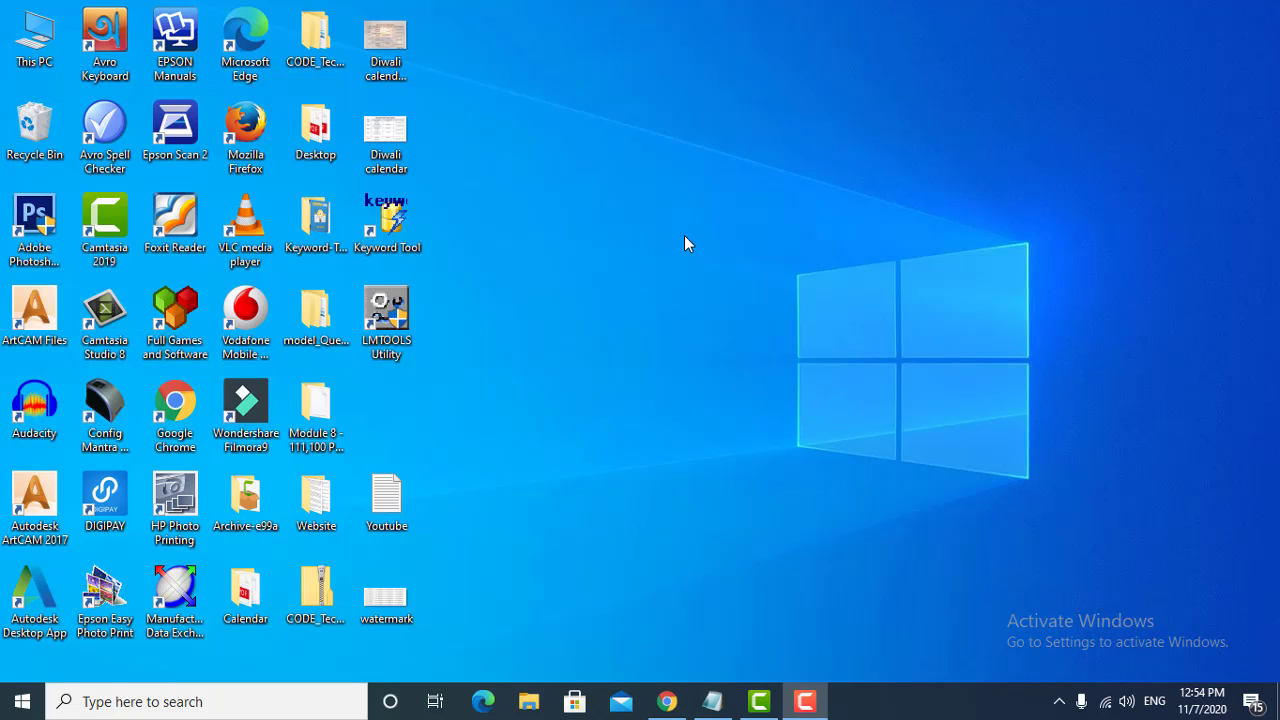
pyautogui.rightClick(728, 240)
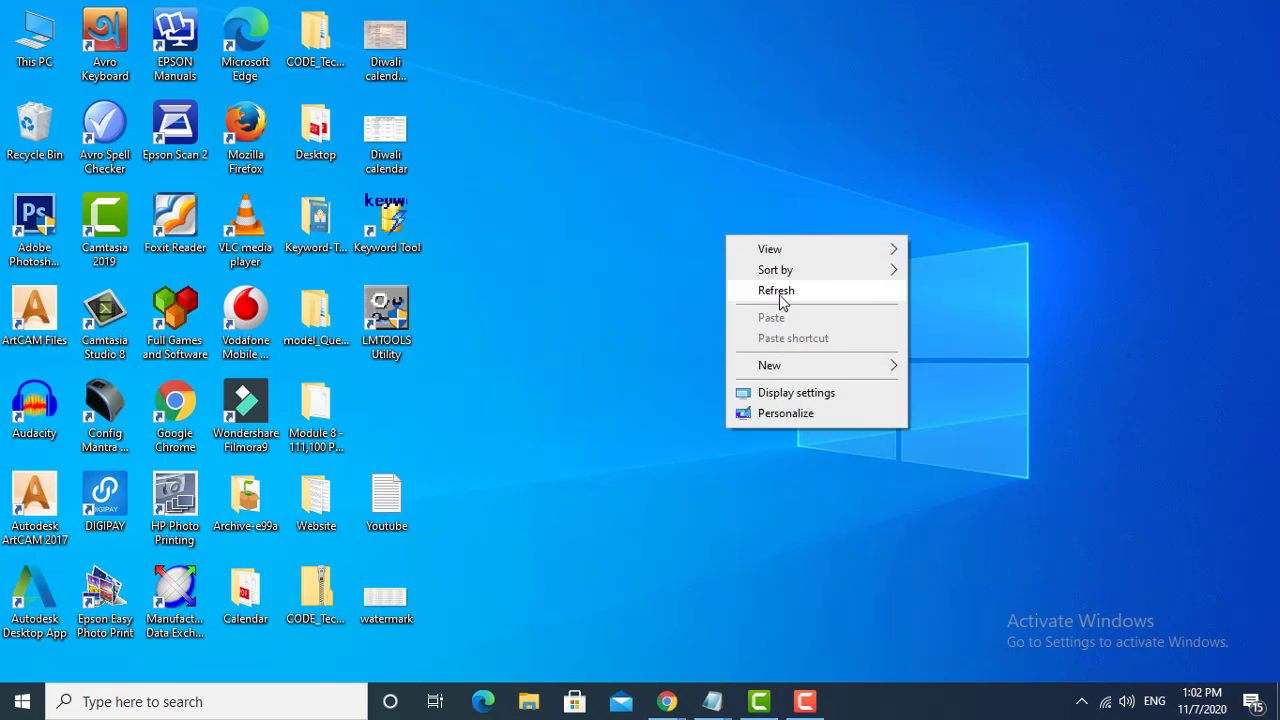
pyautogui.click(818, 292)
pyautogui.rightClick(631, 205)
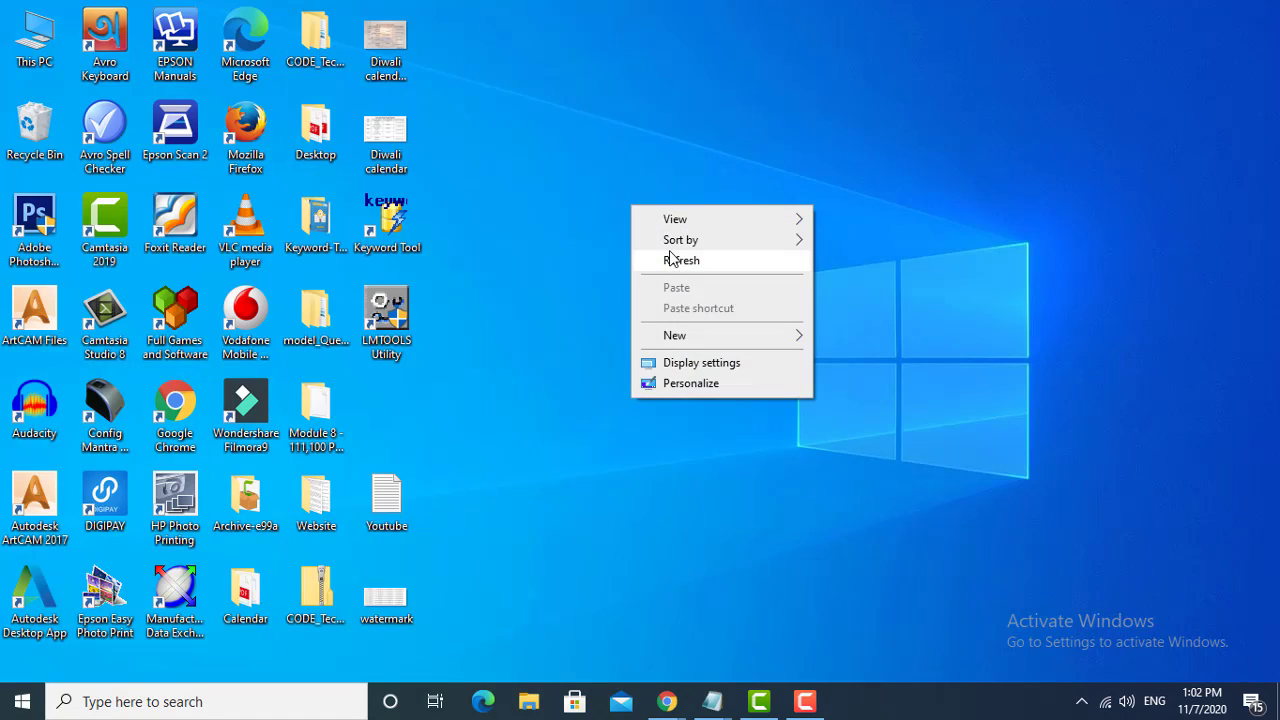
pyautogui.click(675, 260)
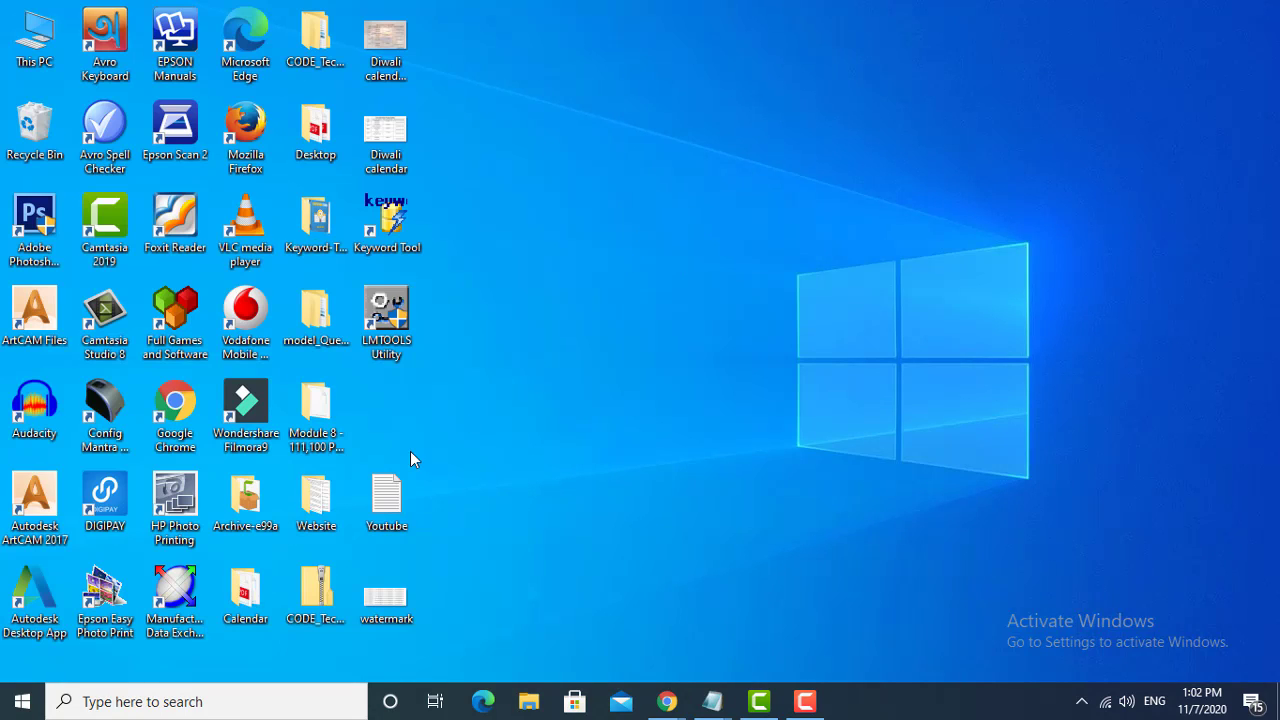
# - Search Windows for "word" and launch Microsoft Office Word 2007 with a blank document
pyautogui.click(22, 707)
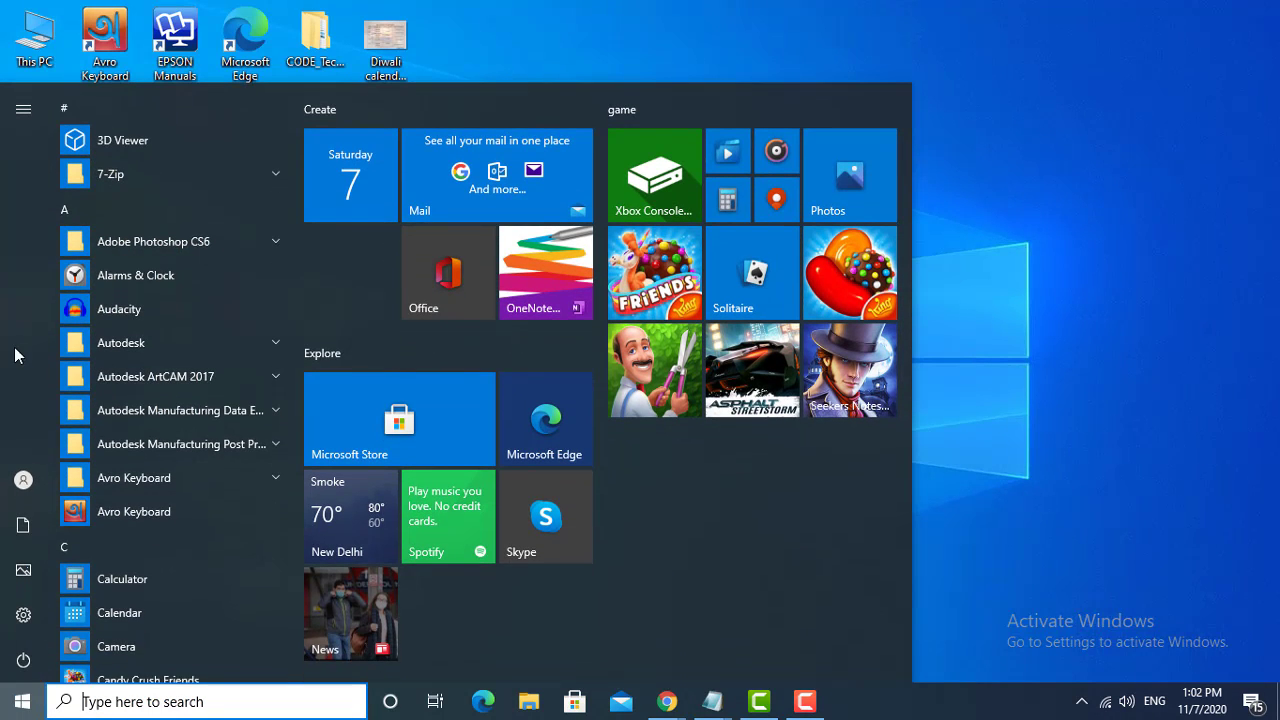
pyautogui.click(119, 708)
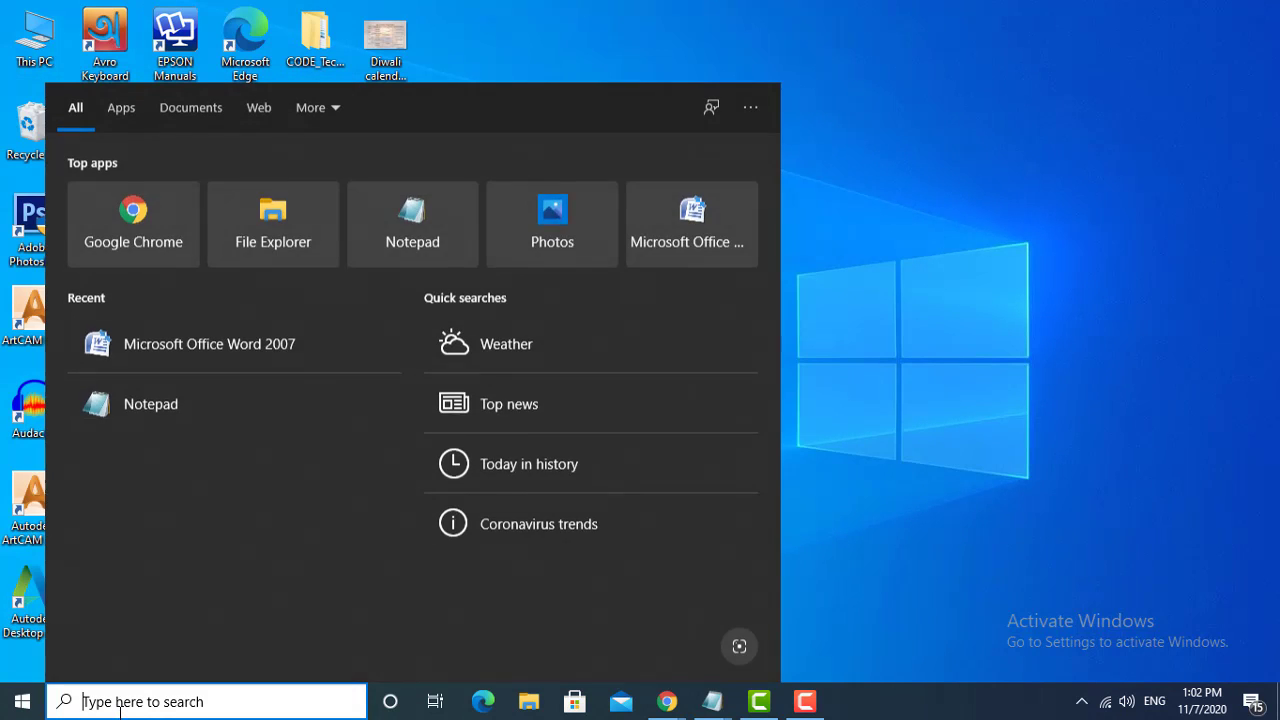
pyautogui.write('word')
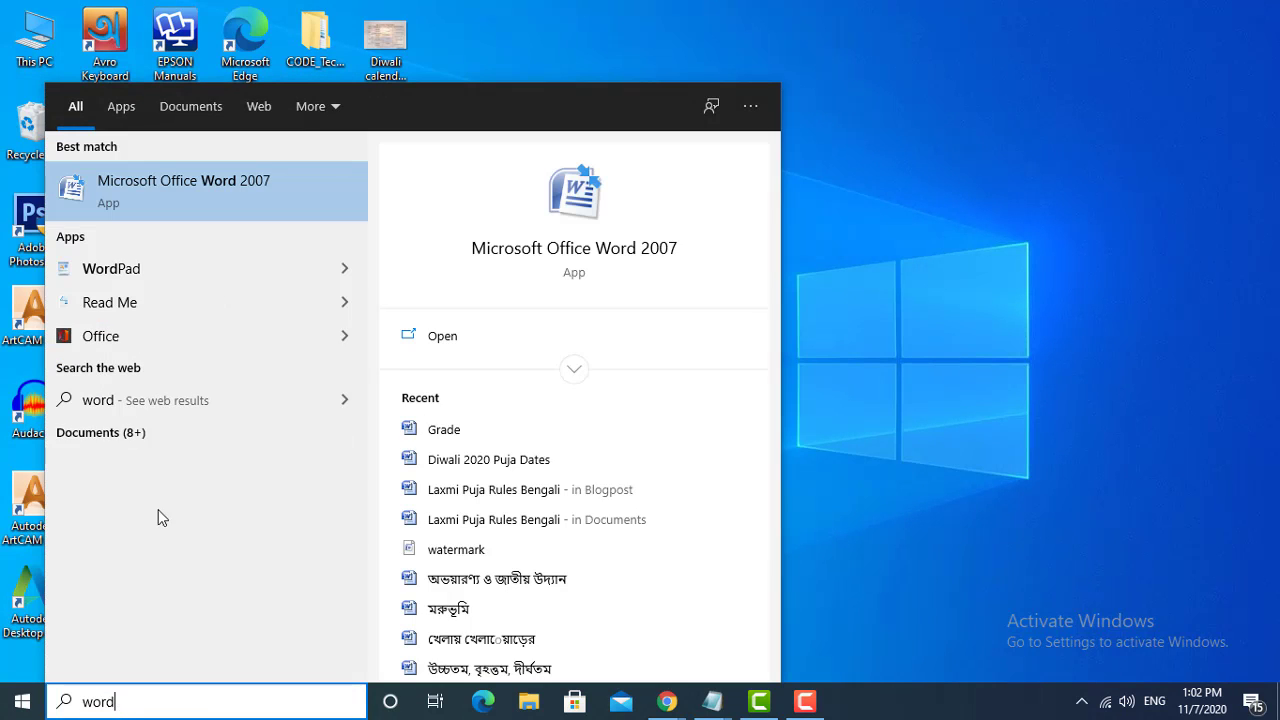
pyautogui.click(180, 186)
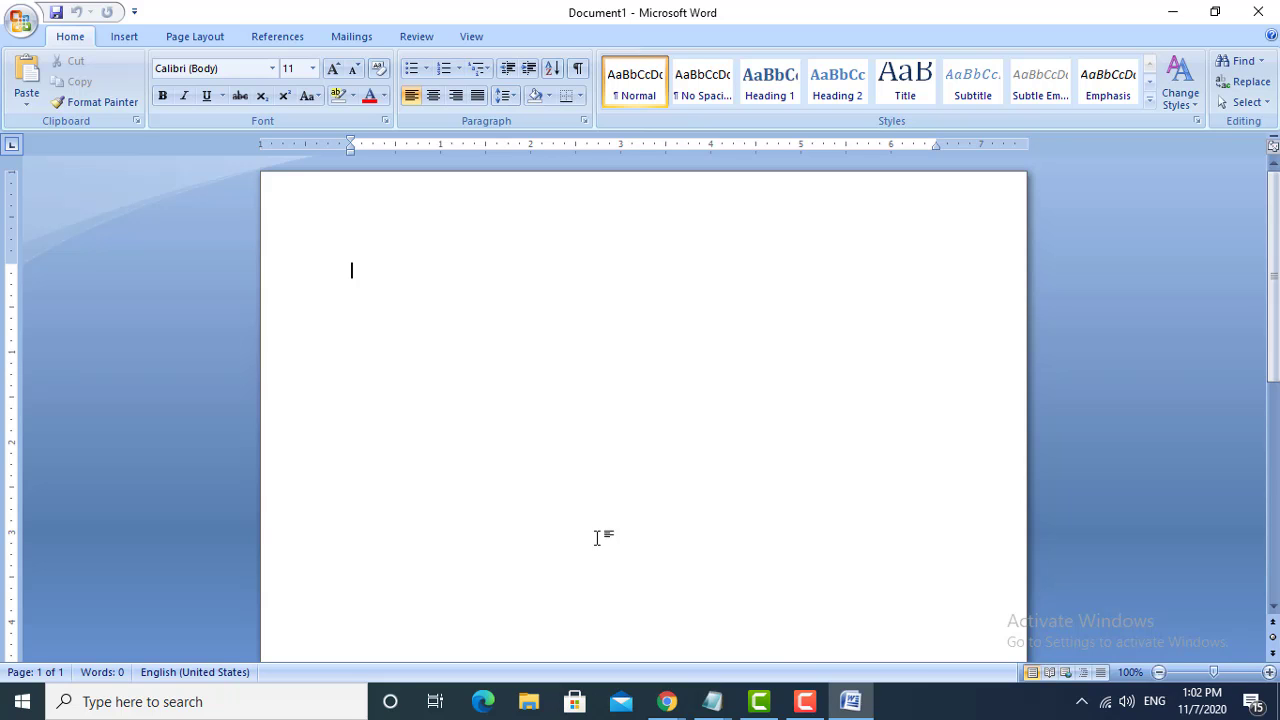
# - Switch to the Notepad window with the English letter and copy the whole letter, from greeting to signature
pyautogui.moveTo(726, 705)
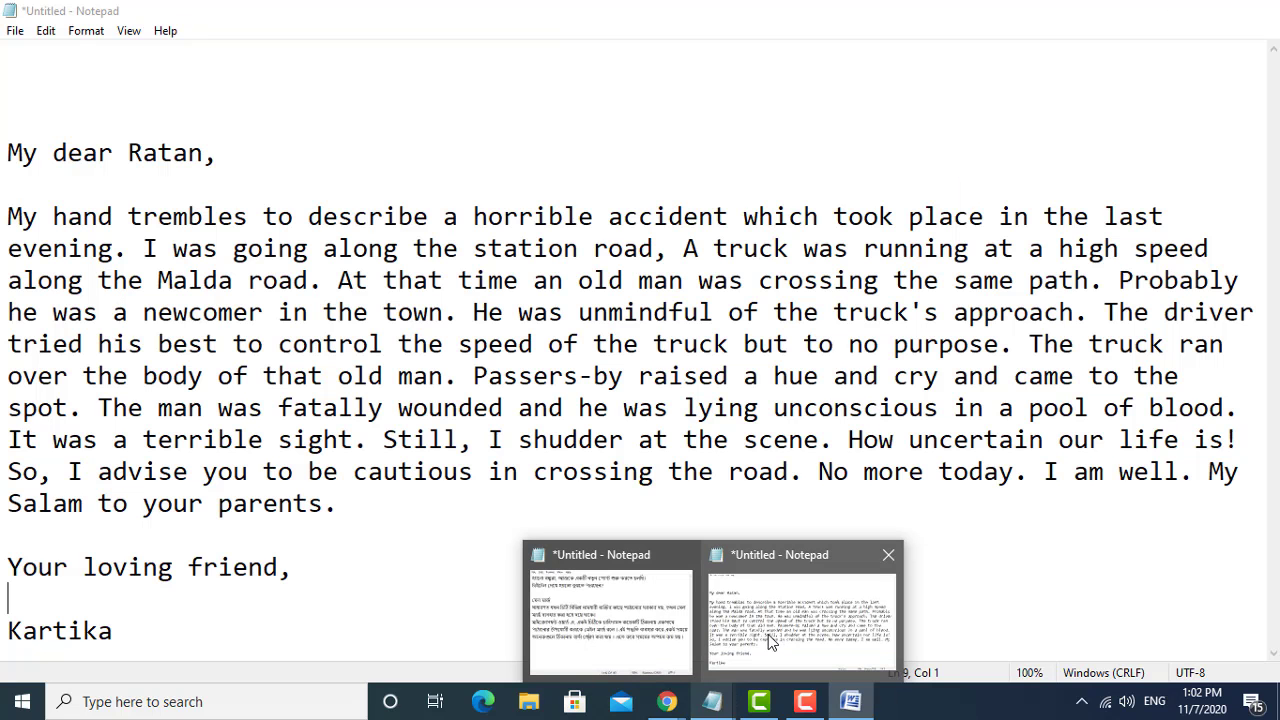
pyautogui.click(768, 634)
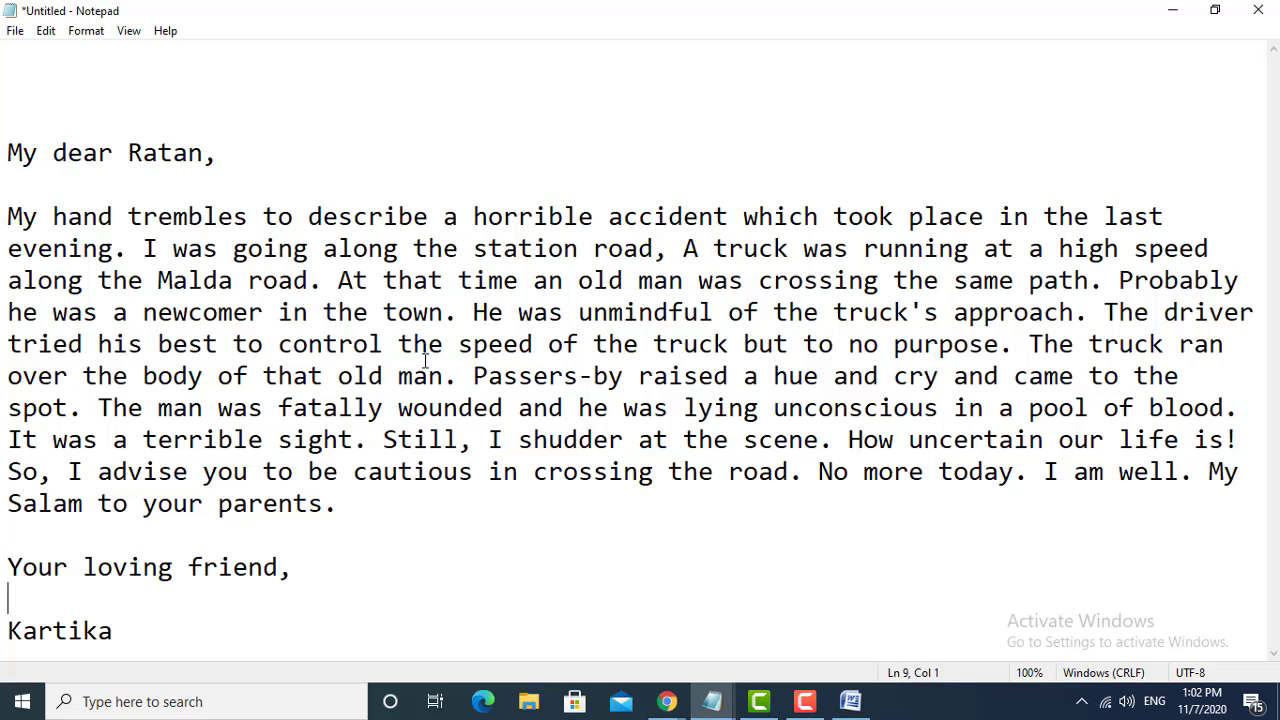
pyautogui.click(354, 312)
pyautogui.moveTo(2, 125); pyautogui.dragTo(166, 669)
pyautogui.hotkey('ctrl', 'c')
pyautogui.rightClick(216, 292)
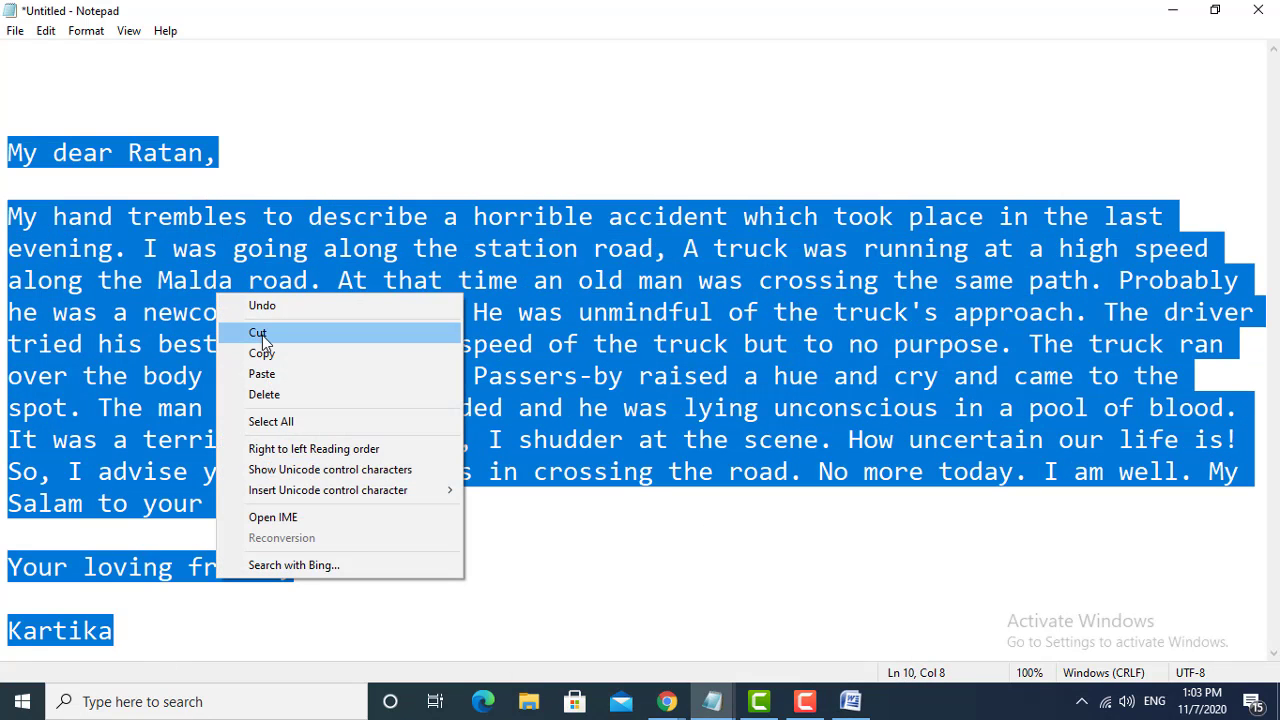
pyautogui.click(263, 351)
# - Paste the copied letter into the blank Word document and remove the empty line above the sender's name
pyautogui.click(1172, 10)
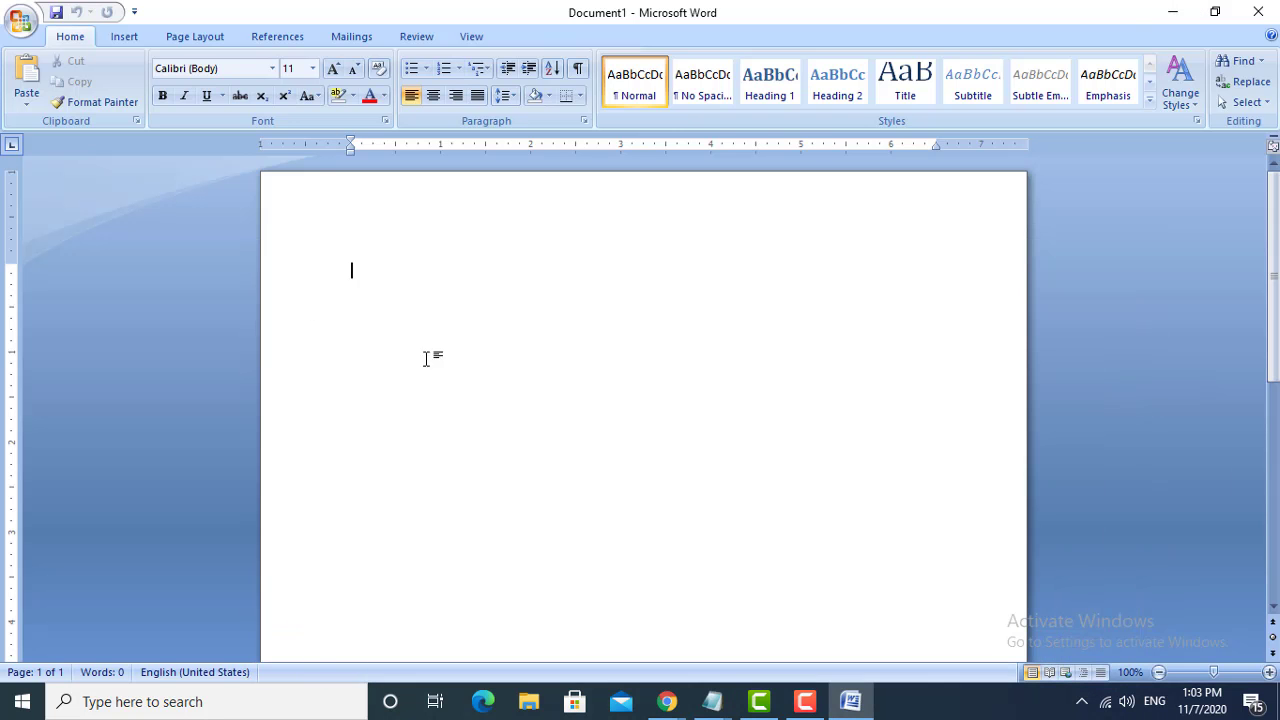
pyautogui.hotkey('ctrl', 'v')
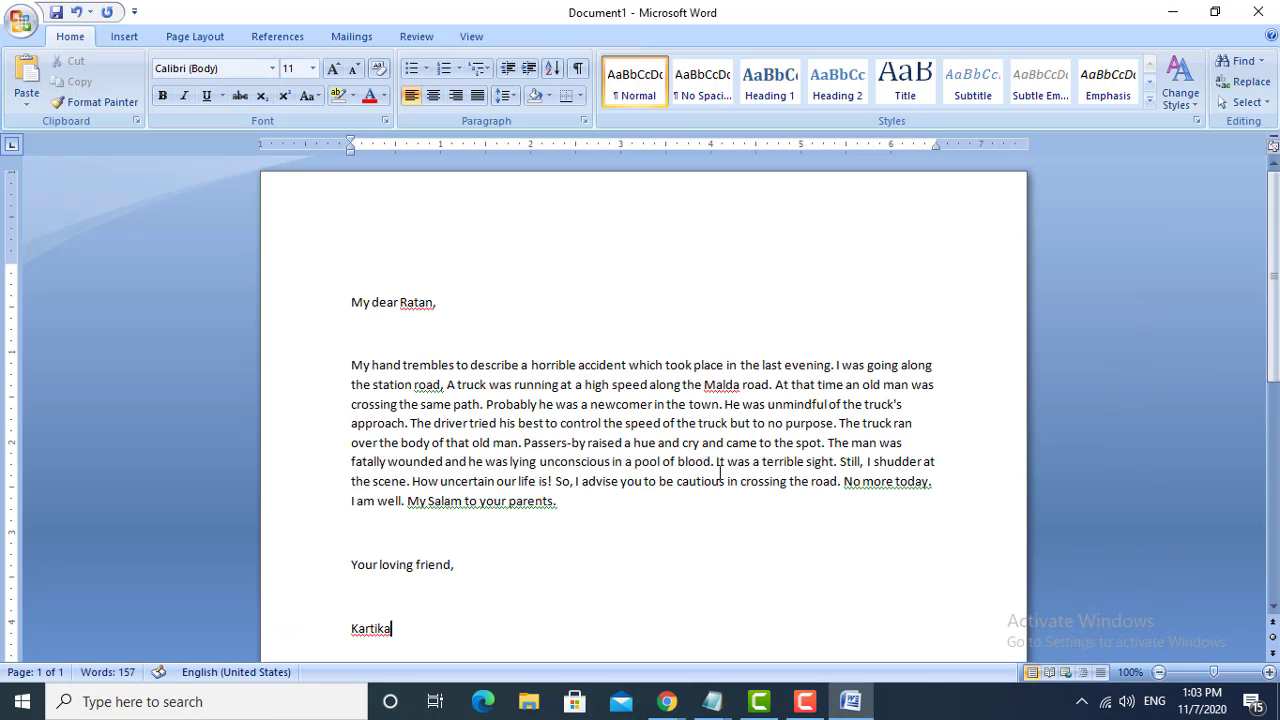
pyautogui.scroll(-3, 566, 523)
pyautogui.click(380, 418)
pyautogui.press('Delete')
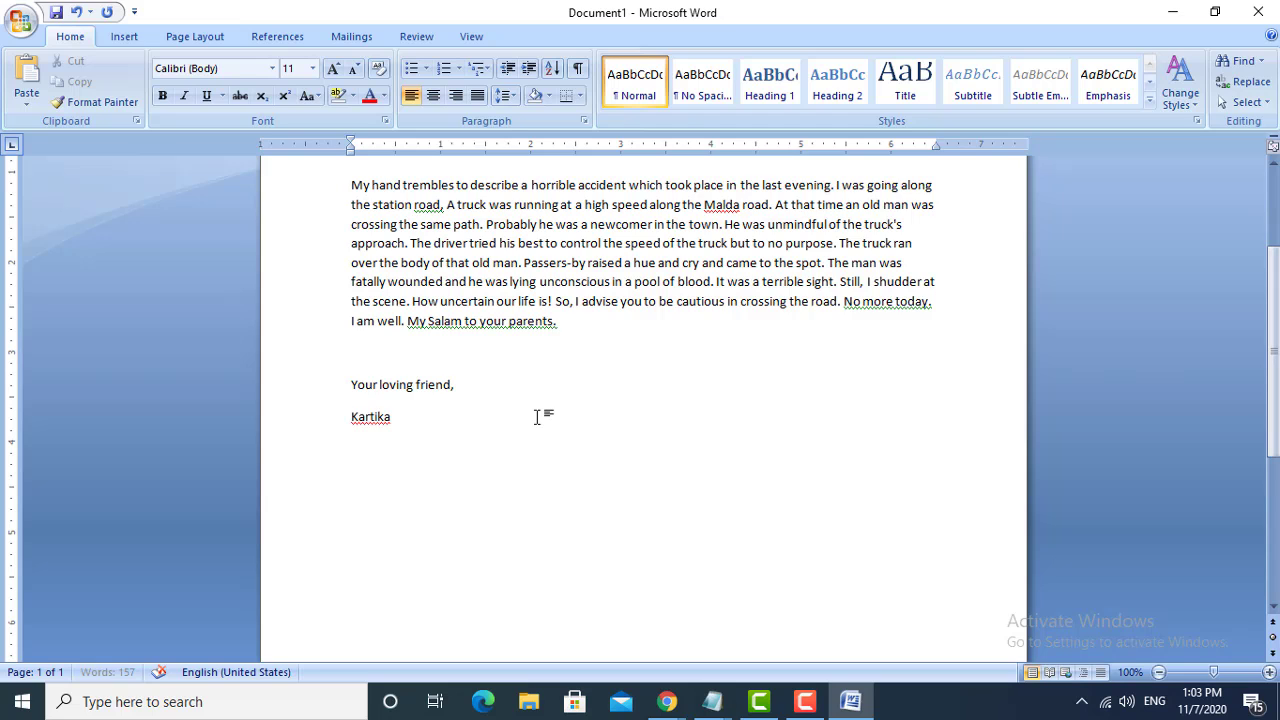
# - Right-align the closing "Your loving friend," and the sender's name below it
pyautogui.scroll(3, 537, 414)
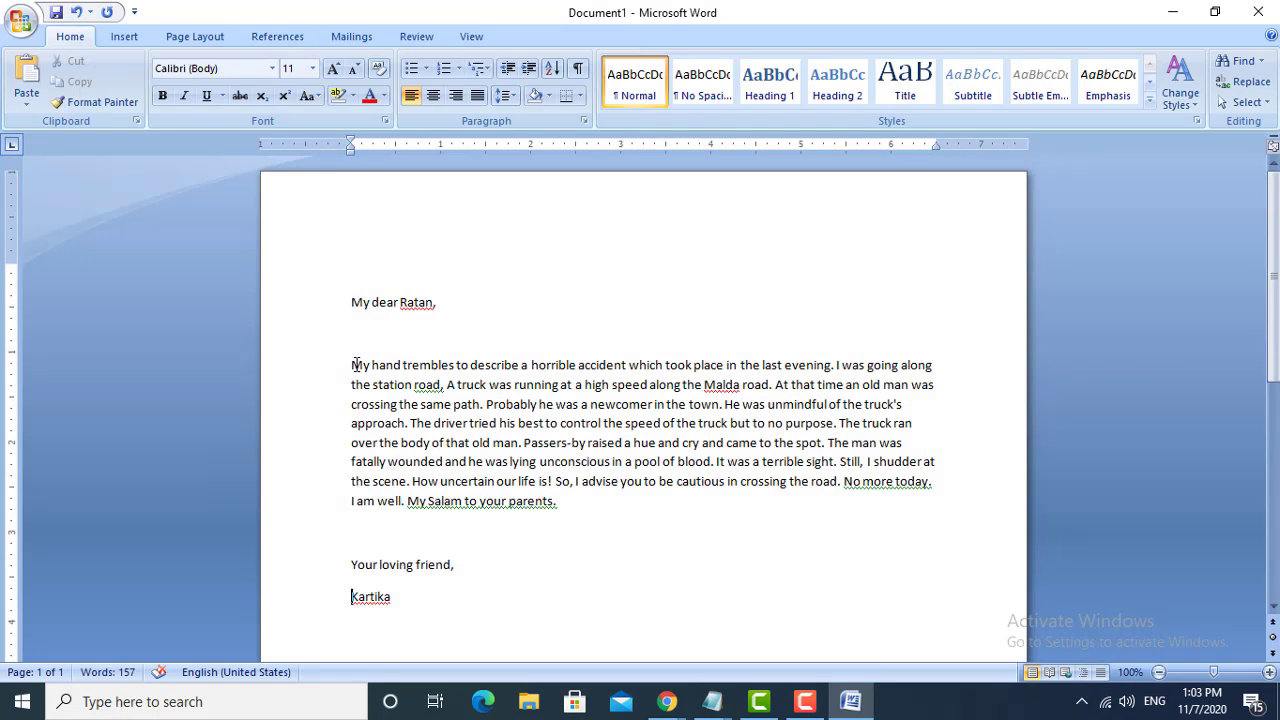
pyautogui.moveTo(346, 358); pyautogui.dragTo(672, 539)
pyautogui.click(672, 539)
pyautogui.moveTo(420, 606); pyautogui.dragTo(311, 536)
pyautogui.click(455, 95)
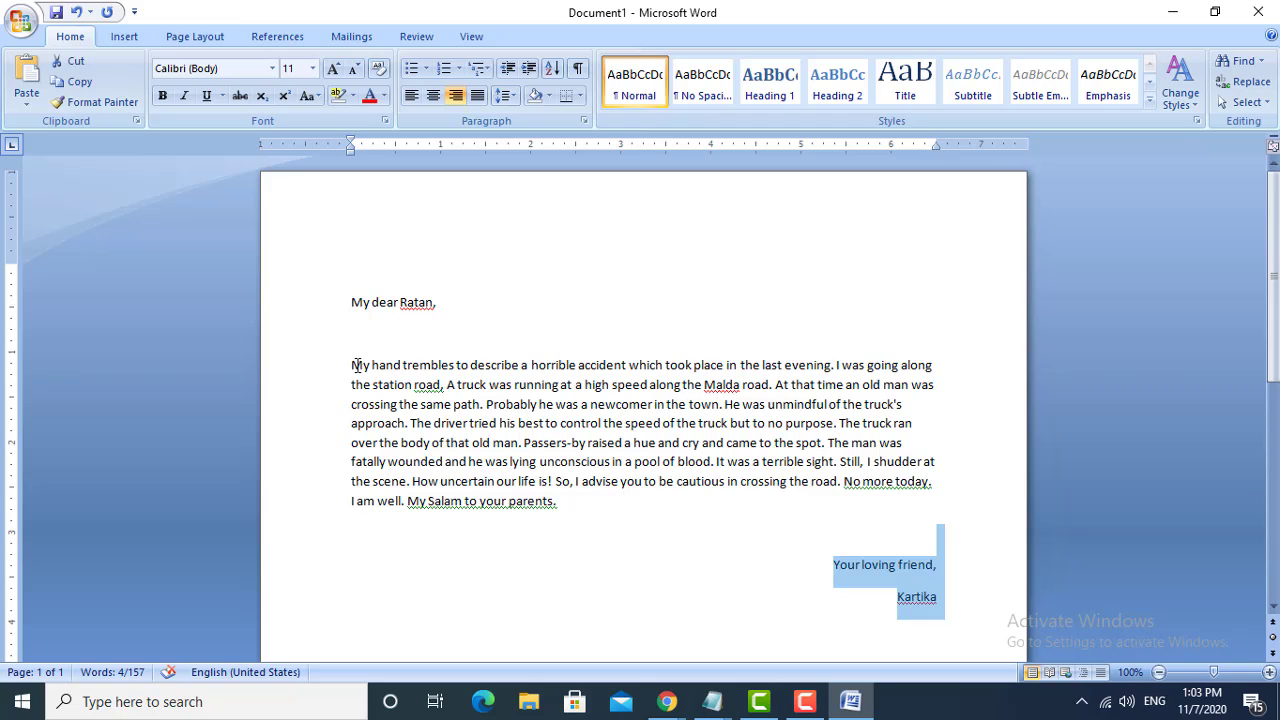
pyautogui.moveTo(354, 364); pyautogui.dragTo(586, 503)
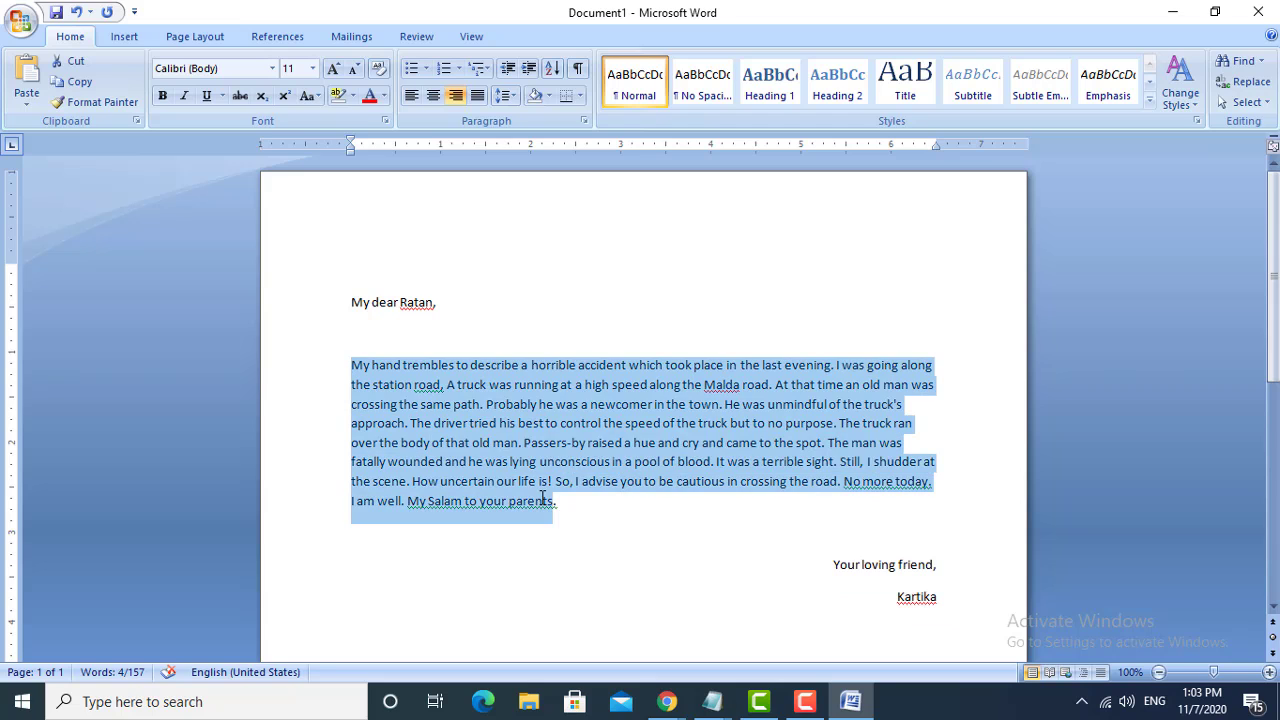
pyautogui.click(672, 384)
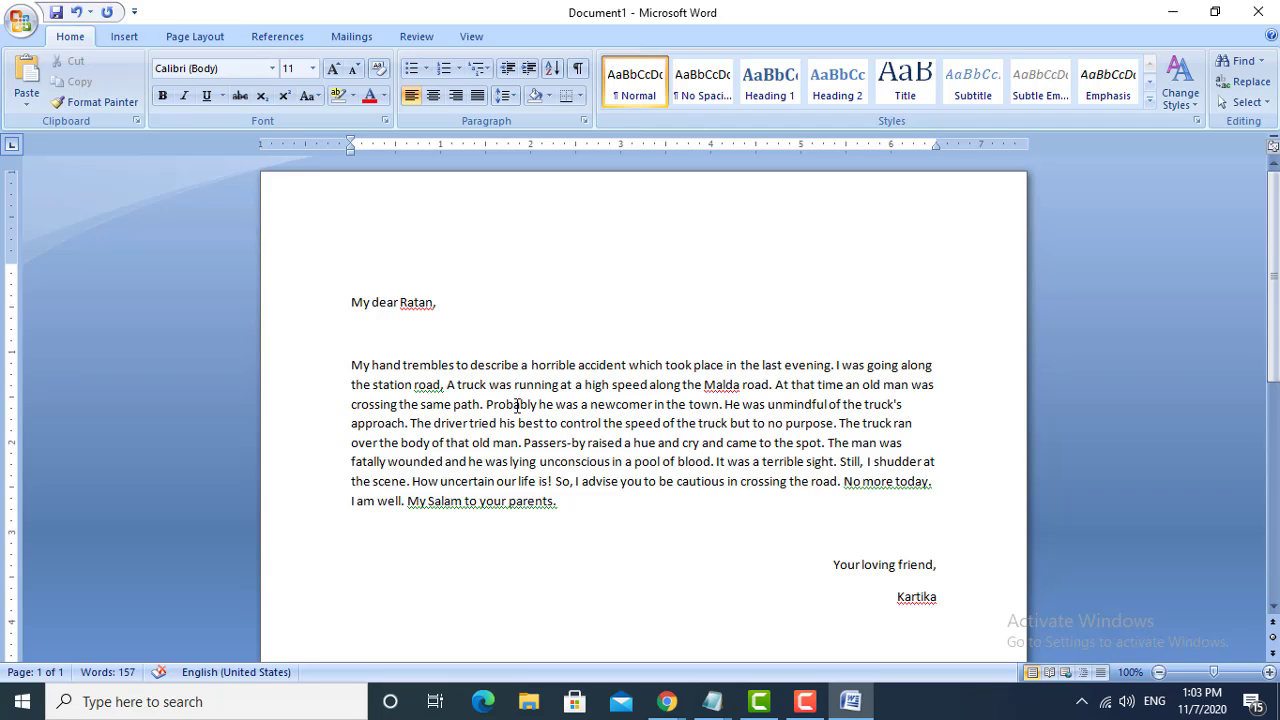
# - Delete the recipient's name and comma after "My dear" in the greeting and add an empty line below it
pyautogui.click(449, 304)
pyautogui.moveTo(434, 297); pyautogui.dragTo(323, 289)
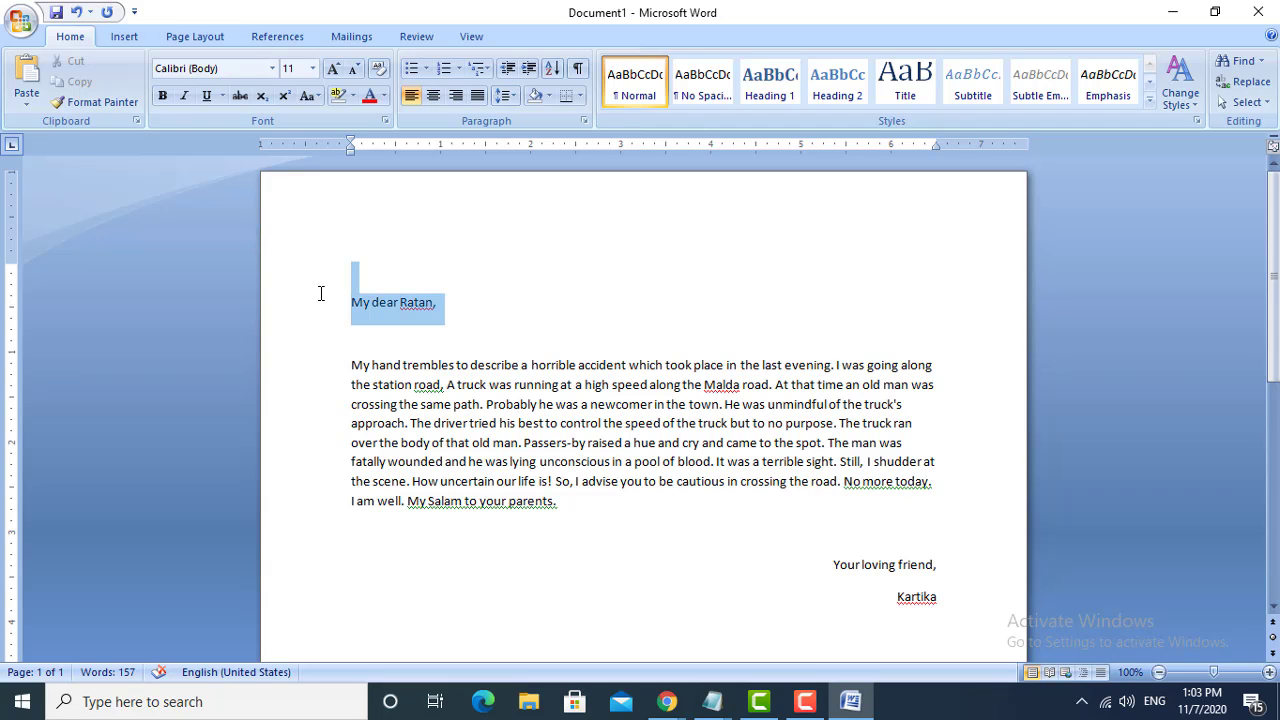
pyautogui.click(443, 313)
pyautogui.click(400, 302)
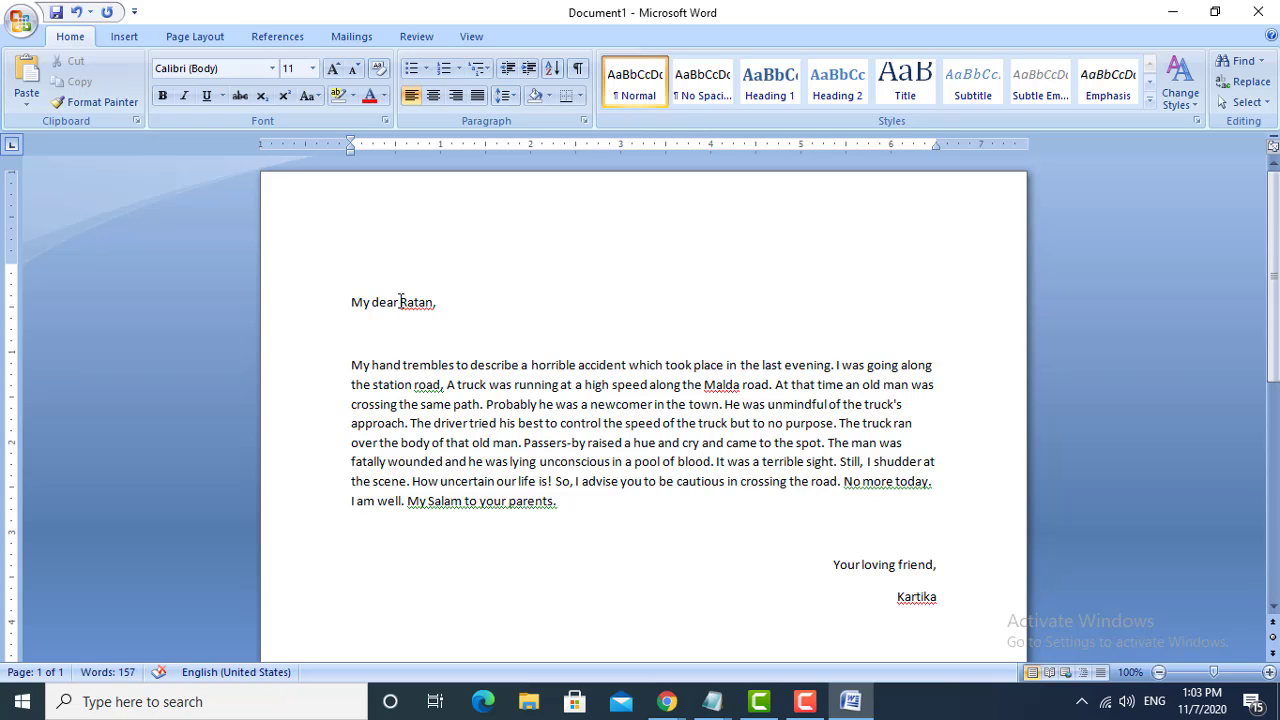
pyautogui.press('Delete')
pyautogui.press('Delete')
pyautogui.press('Delete')
pyautogui.press('Delete')
pyautogui.press('Delete')
pyautogui.press('Delete')
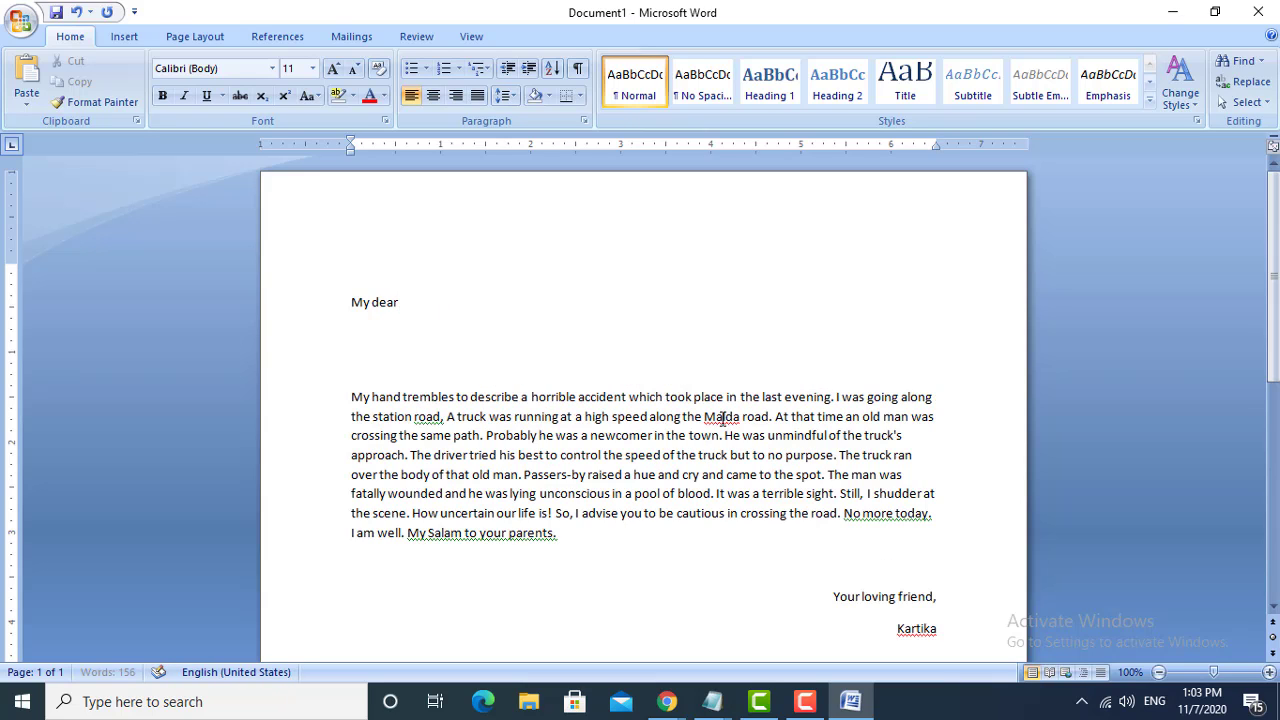
pyautogui.press('Return')
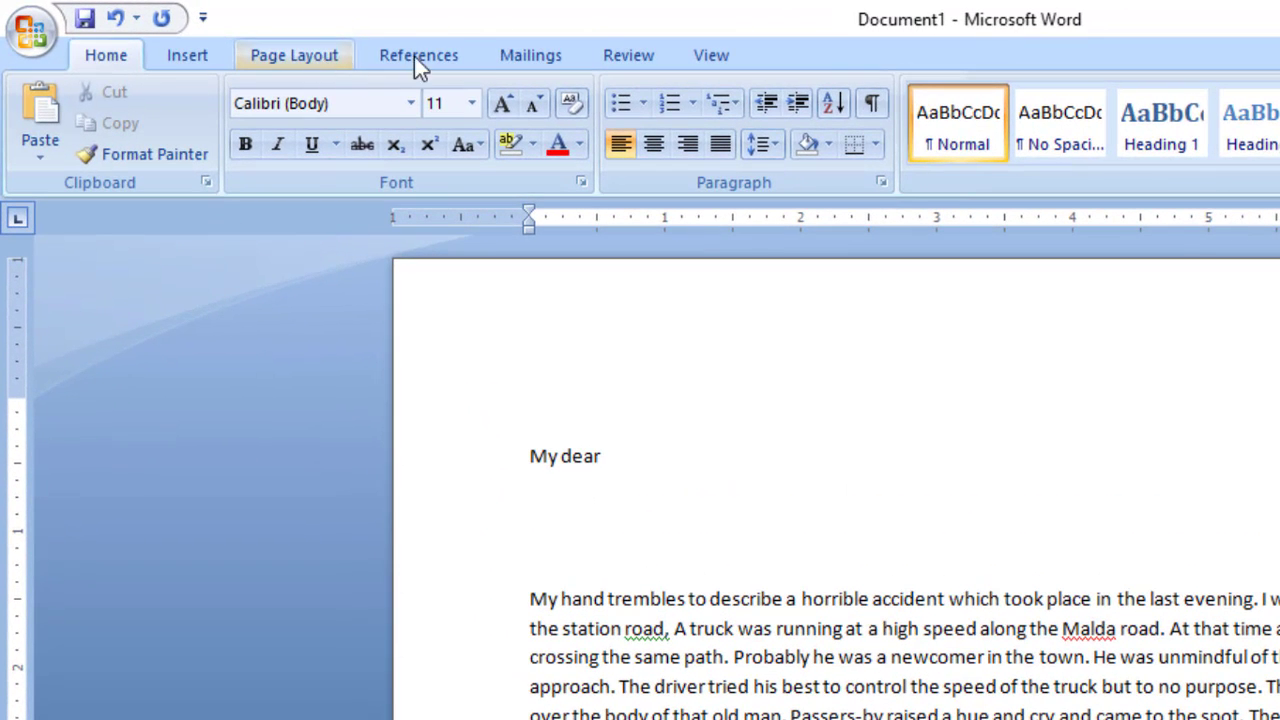
# - Start a mail merge for the document with the Letters type
pyautogui.click(529, 62)
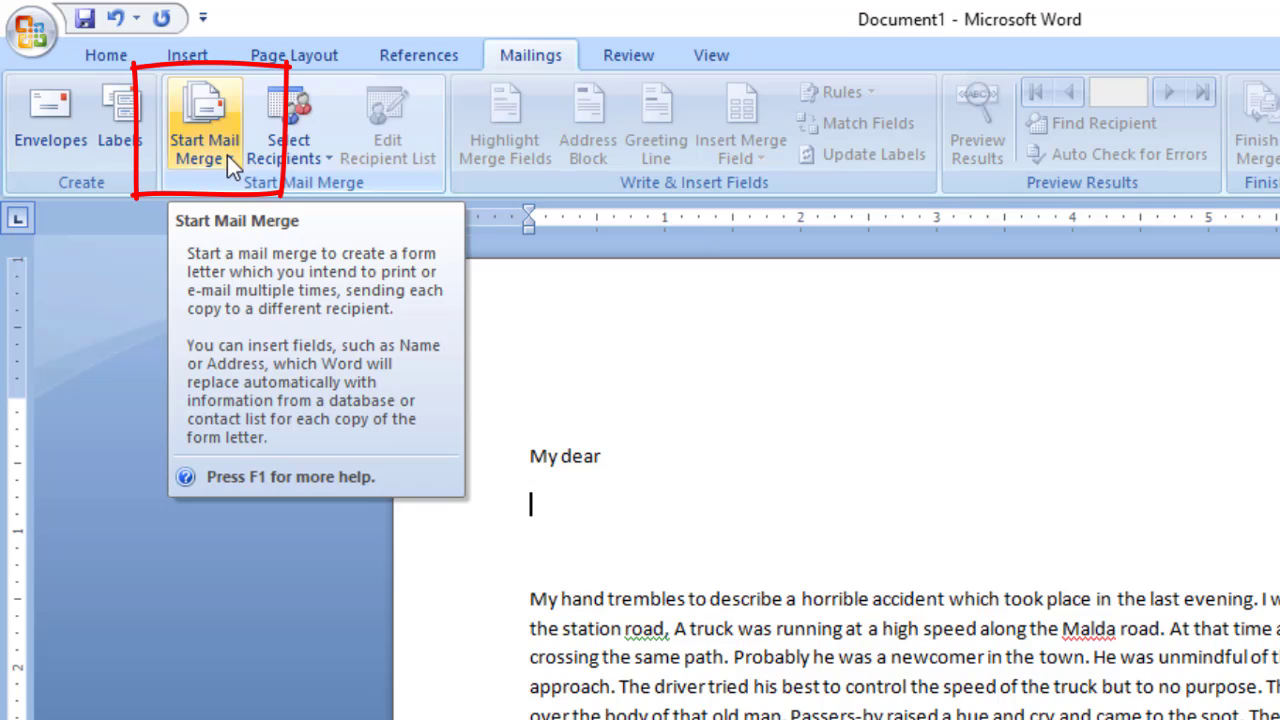
pyautogui.click(229, 163)
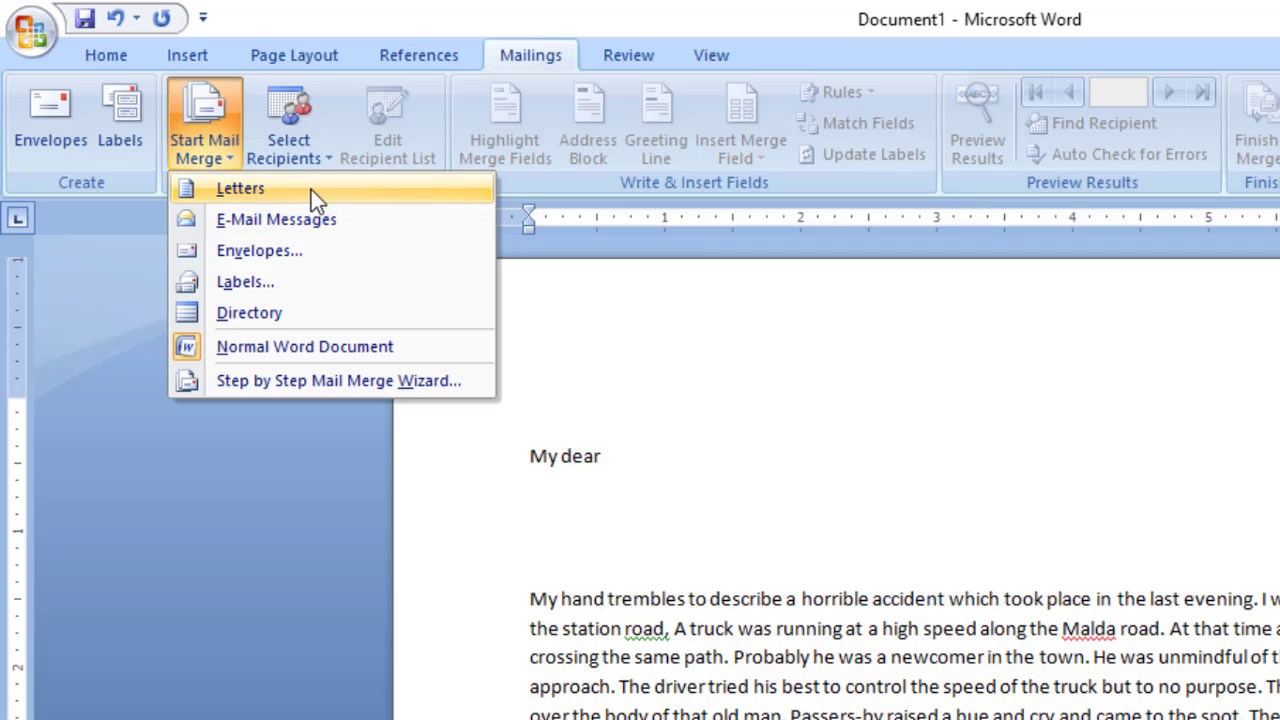
pyautogui.click(352, 197)
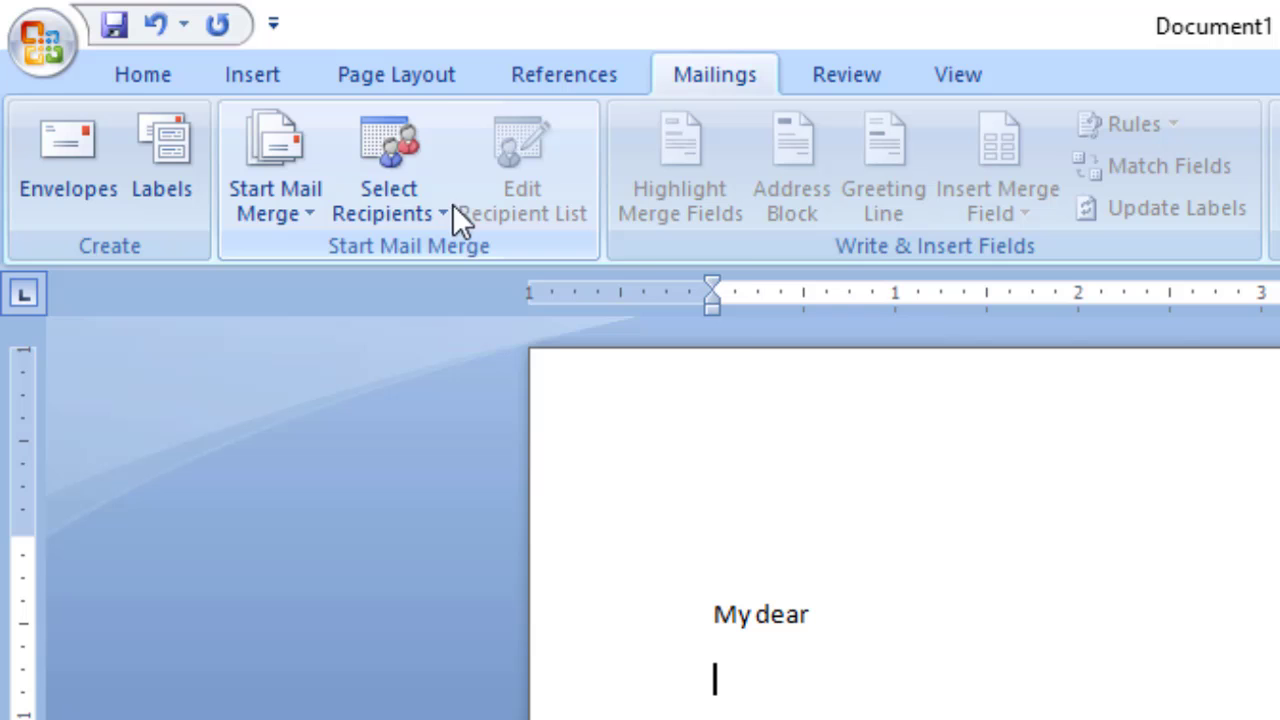
# - Start a new typed recipient list for the merge and look through its default columns
pyautogui.click(443, 210)
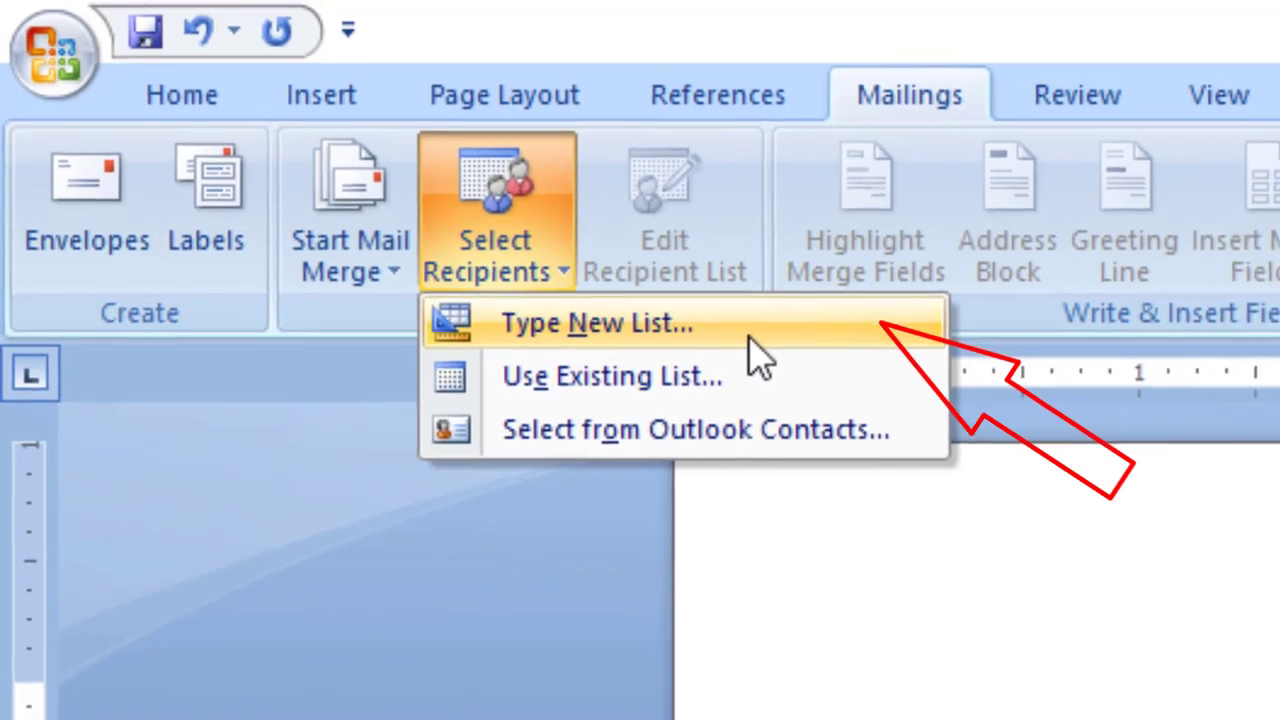
pyautogui.click(780, 350)
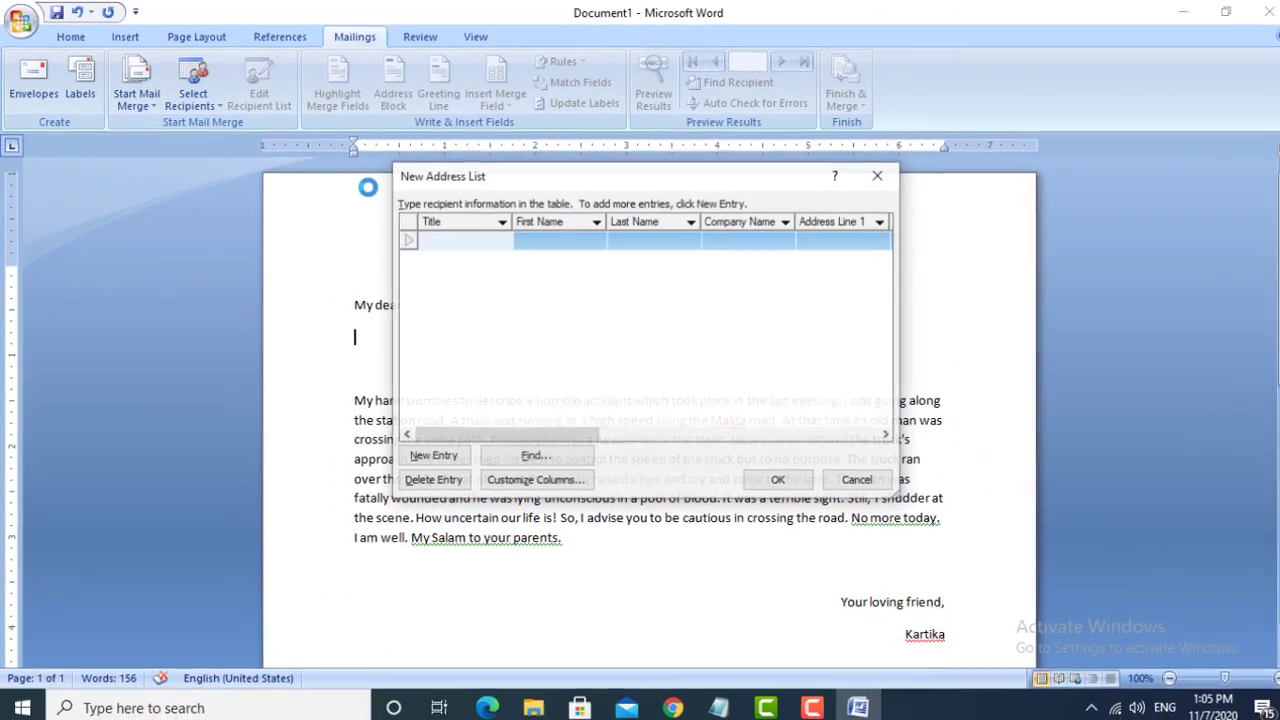
pyautogui.moveTo(590, 178); pyautogui.dragTo(588, 210)
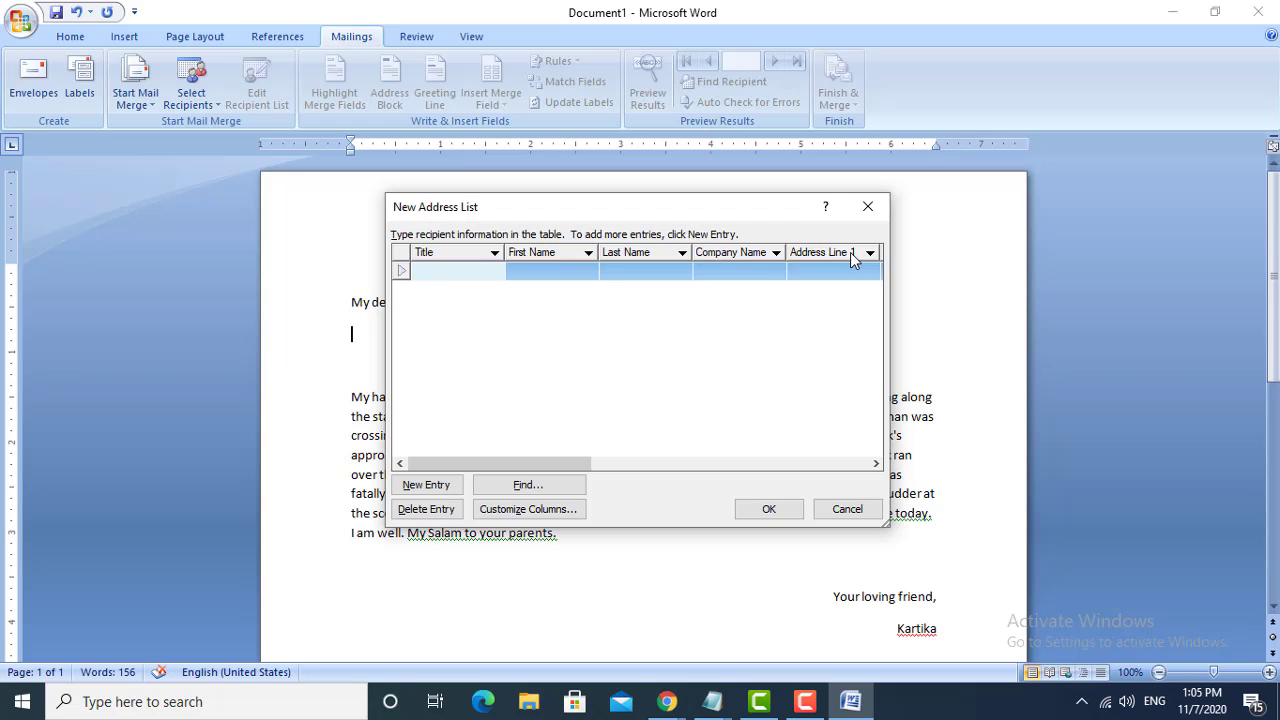
pyautogui.moveTo(470, 458); pyautogui.dragTo(580, 459)
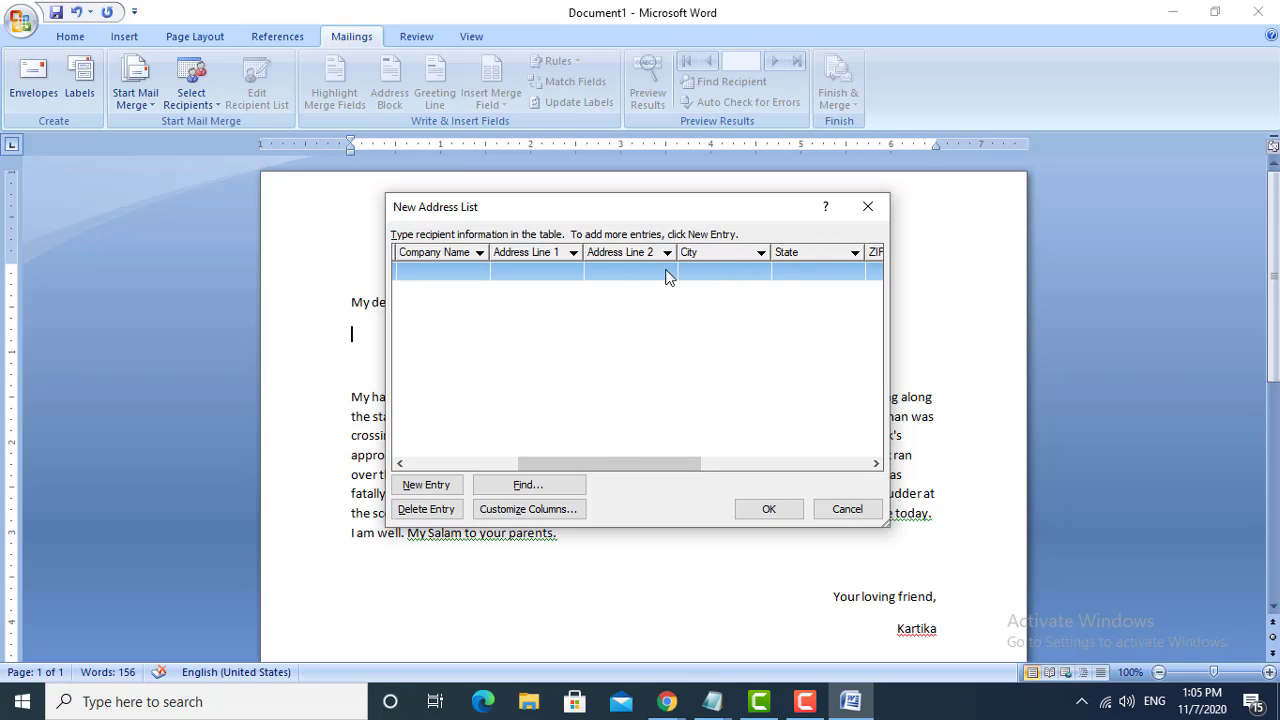
pyautogui.moveTo(664, 466); pyautogui.dragTo(766, 459)
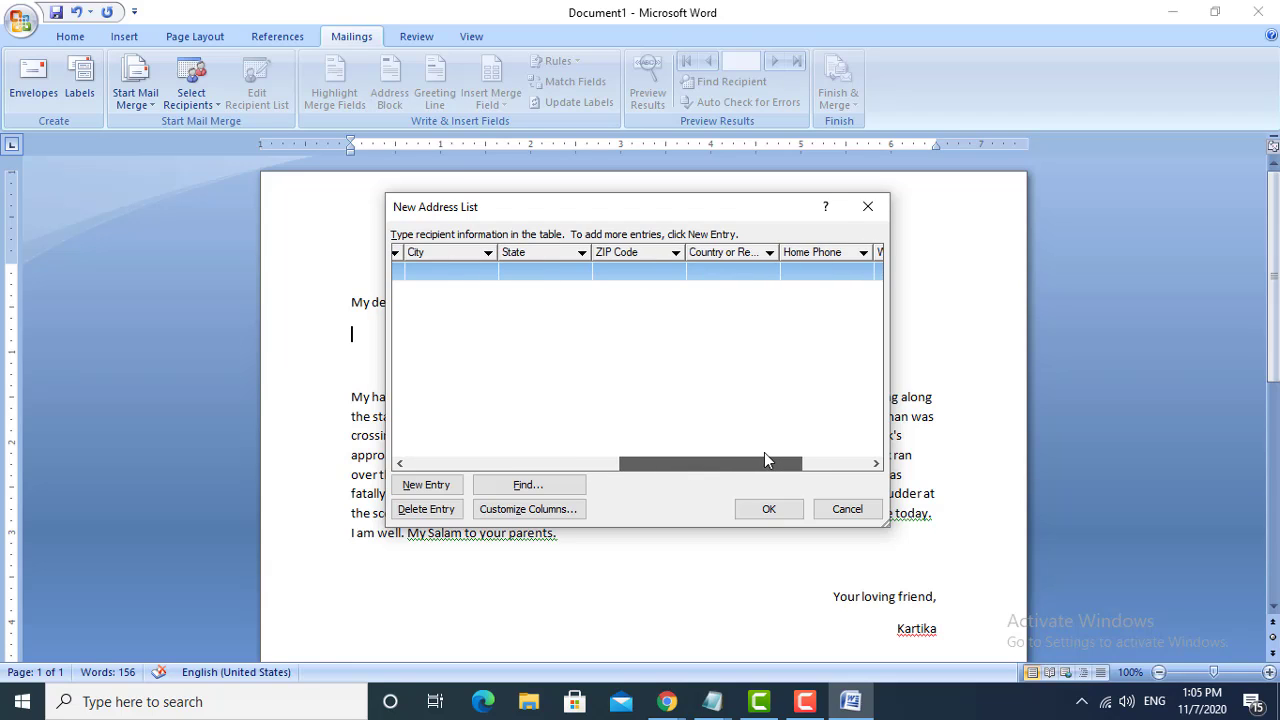
pyautogui.moveTo(680, 466); pyautogui.dragTo(451, 469)
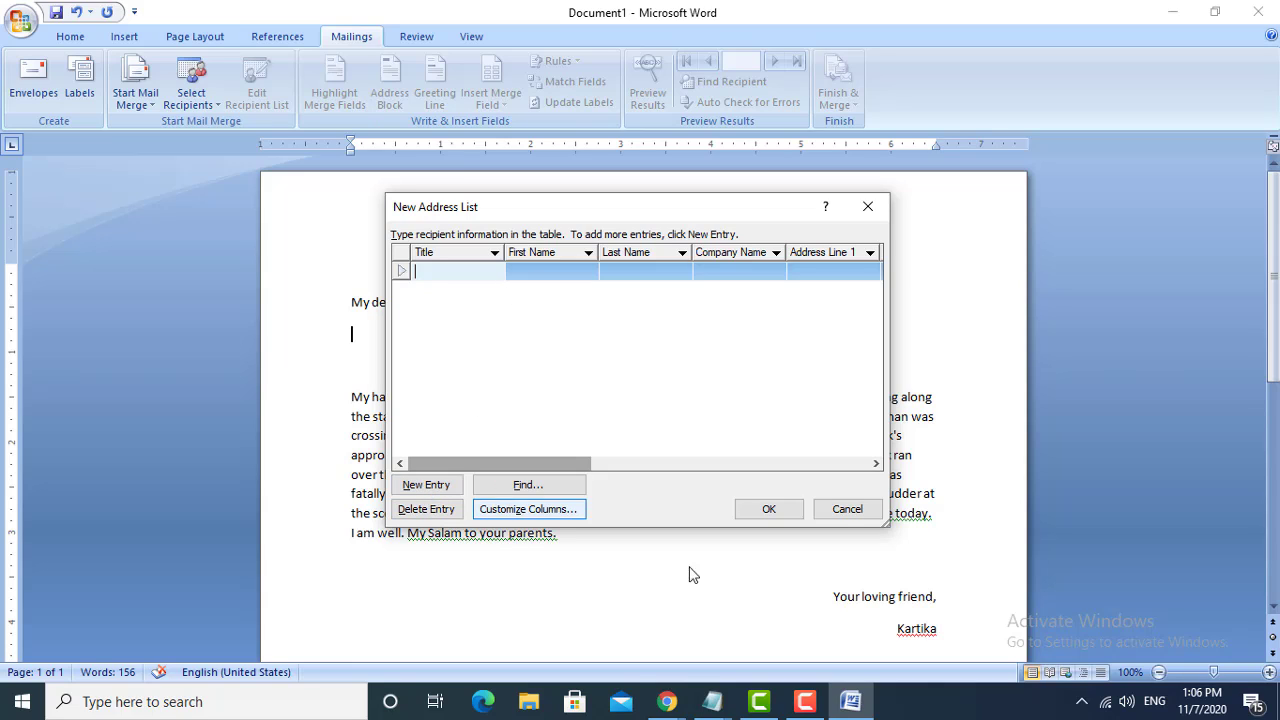
pyautogui.click(431, 509)
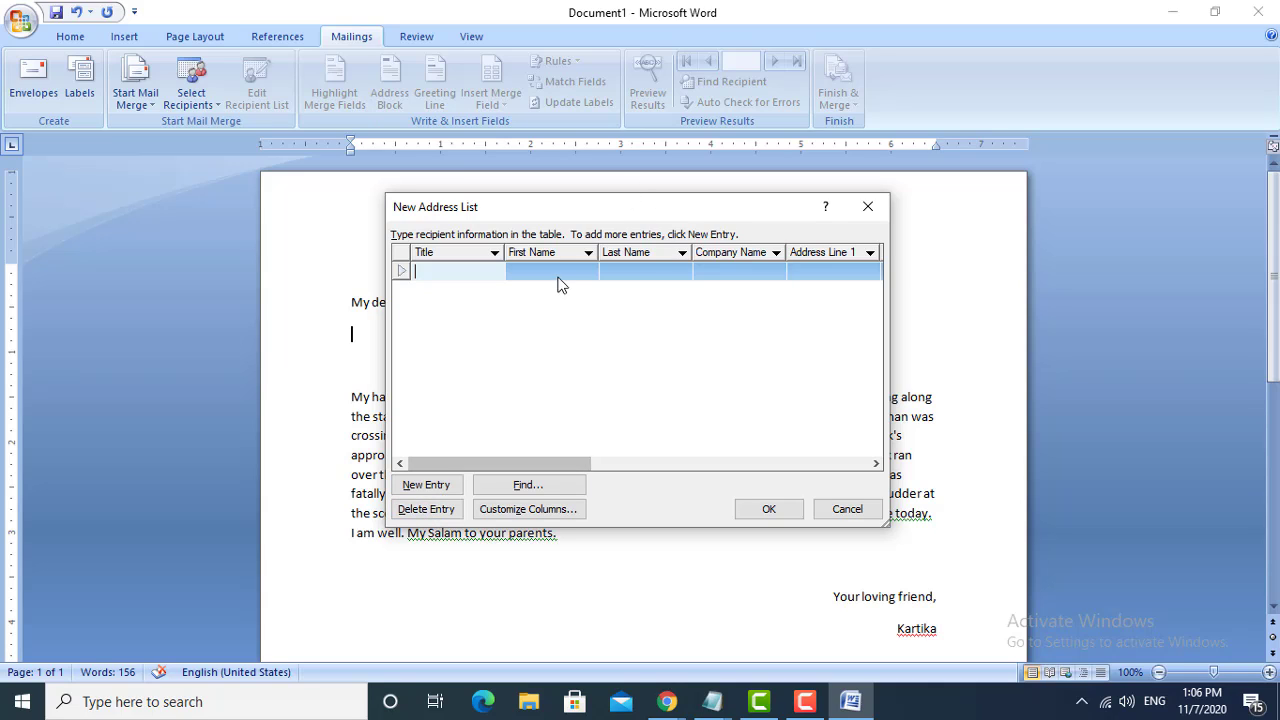
# - Open the address list's column customization and delete the E-mail Address and Work Phone fields
pyautogui.click(516, 510)
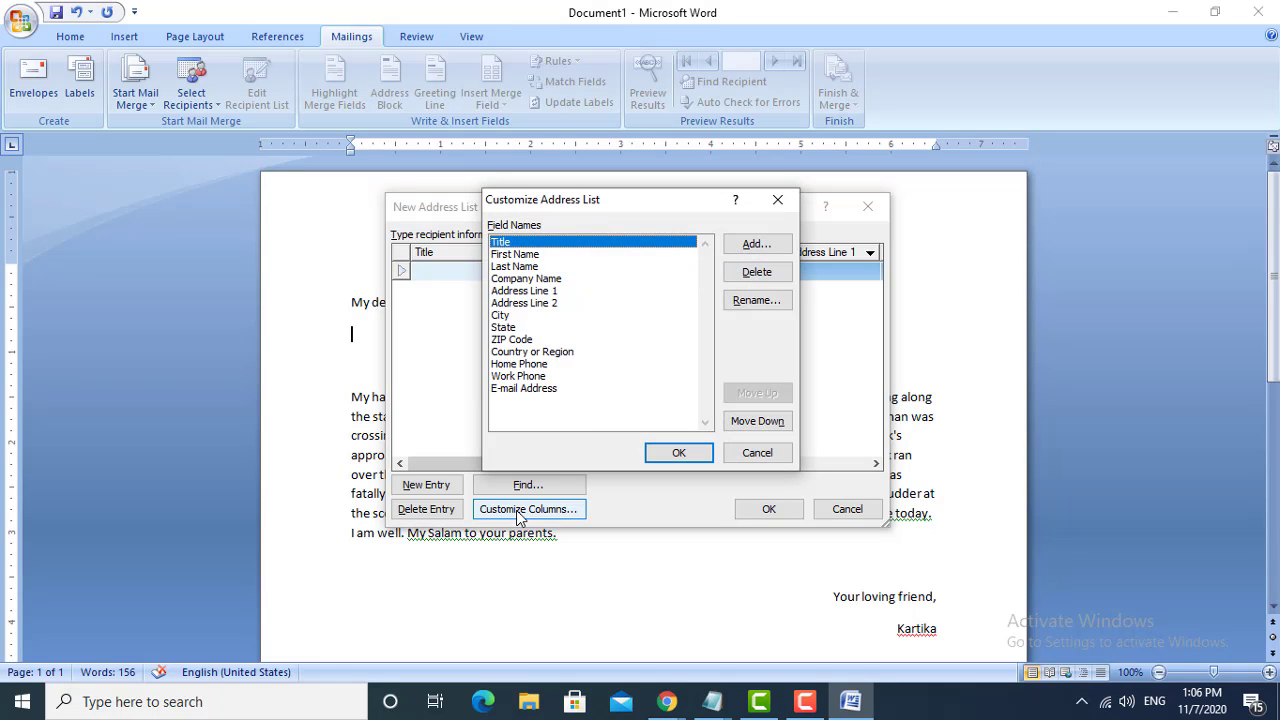
pyautogui.moveTo(606, 203); pyautogui.dragTo(548, 178)
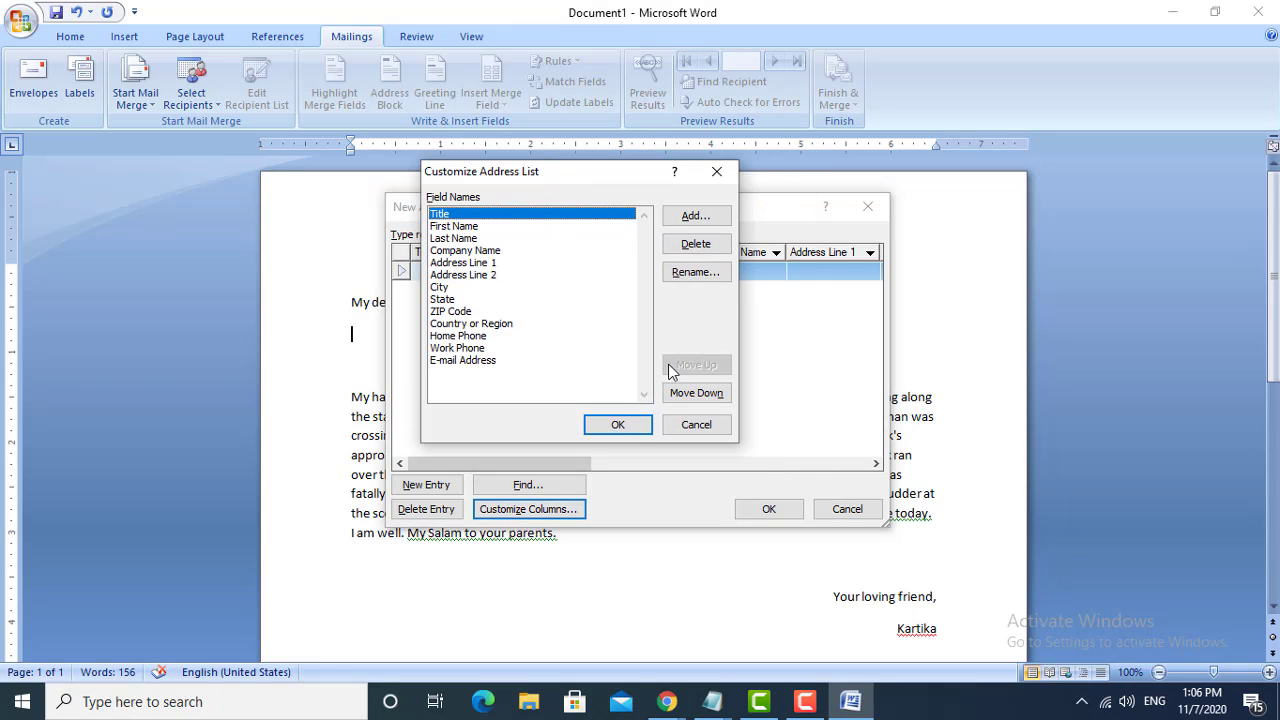
pyautogui.click(480, 362)
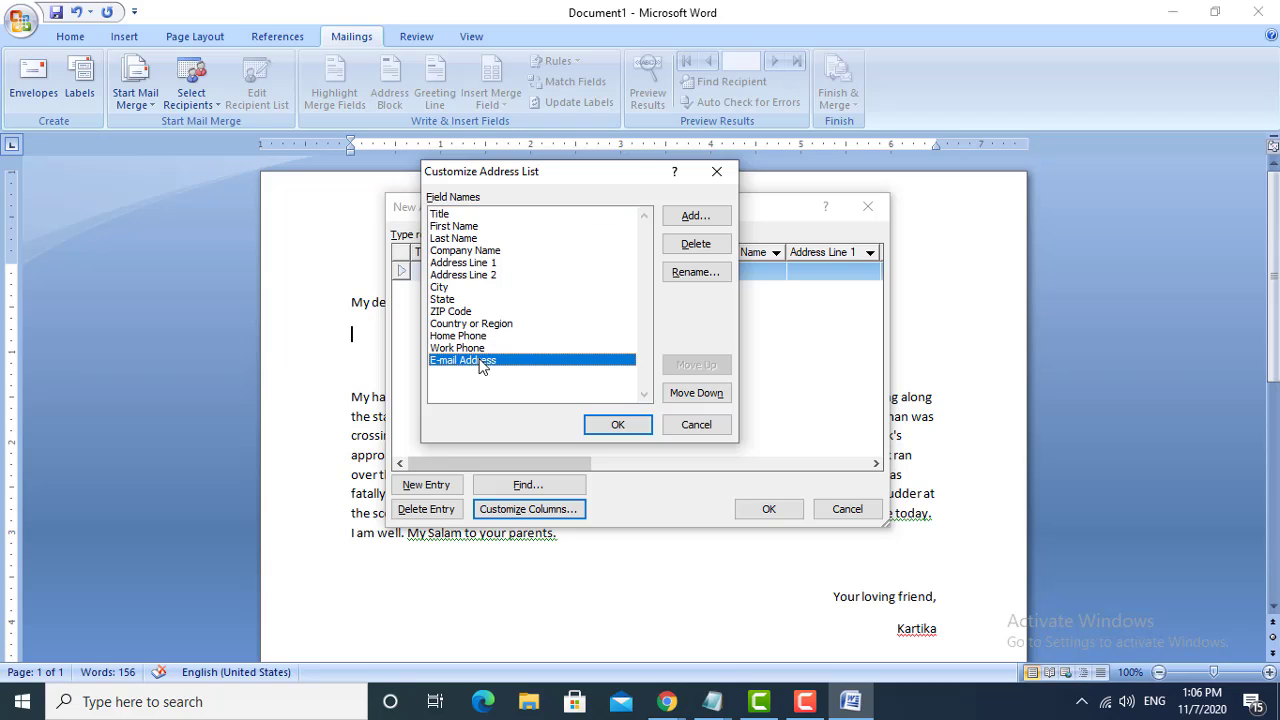
pyautogui.click(697, 244)
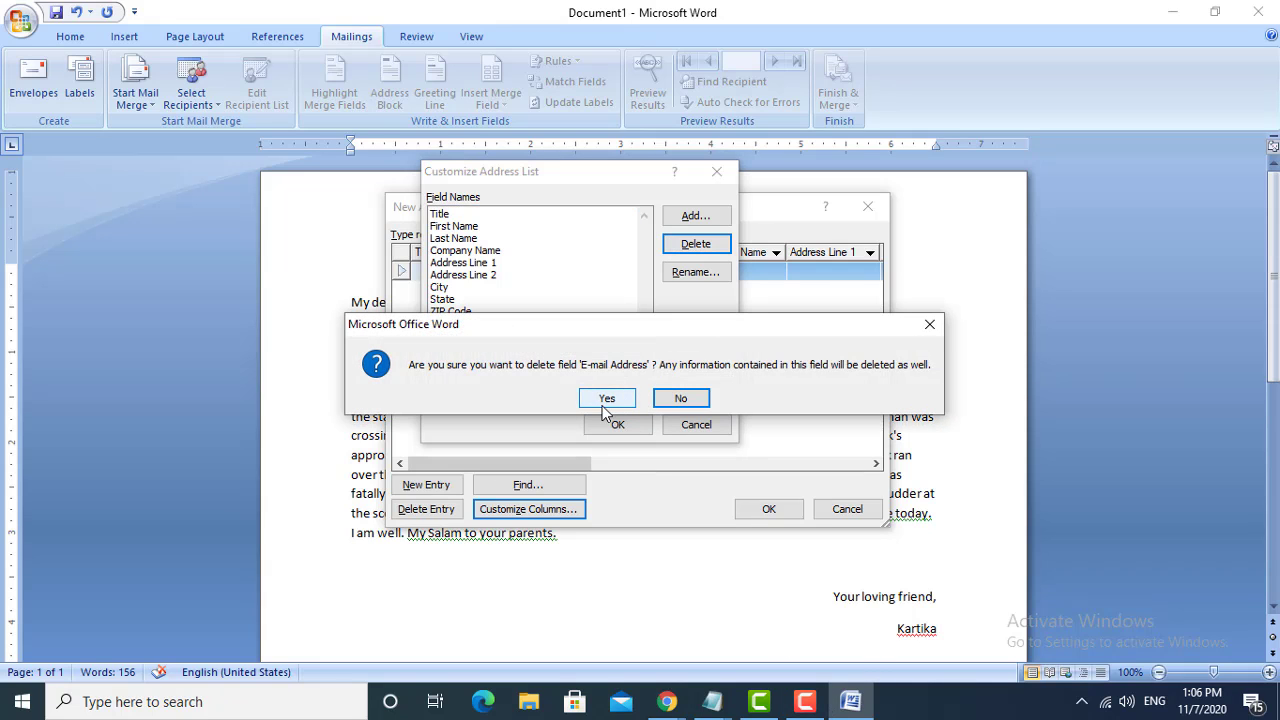
pyautogui.click(606, 399)
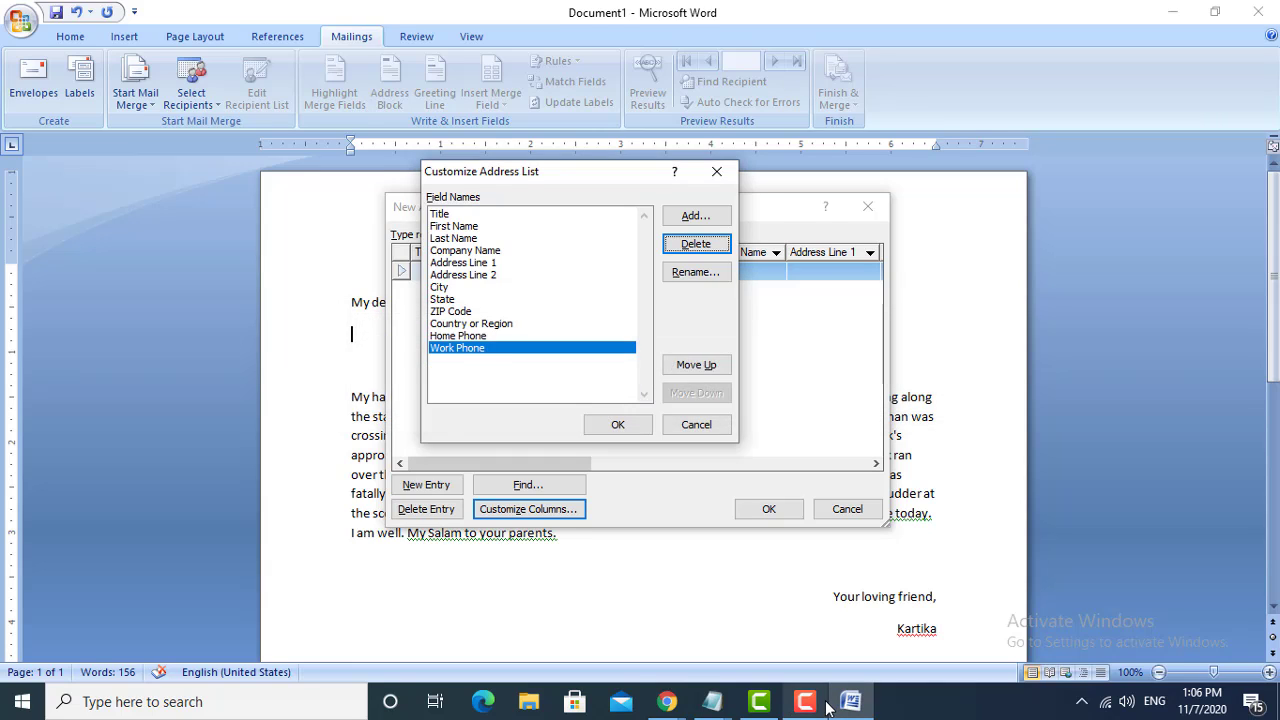
pyautogui.click(536, 358)
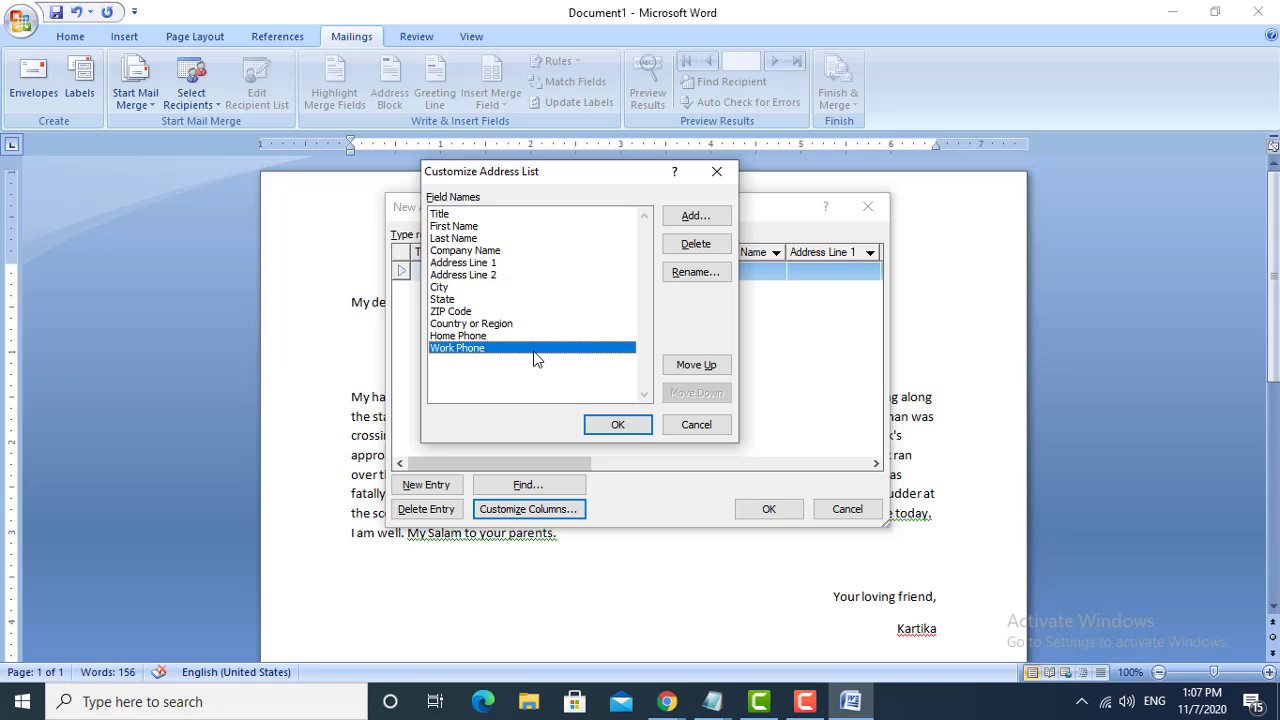
pyautogui.click(696, 244)
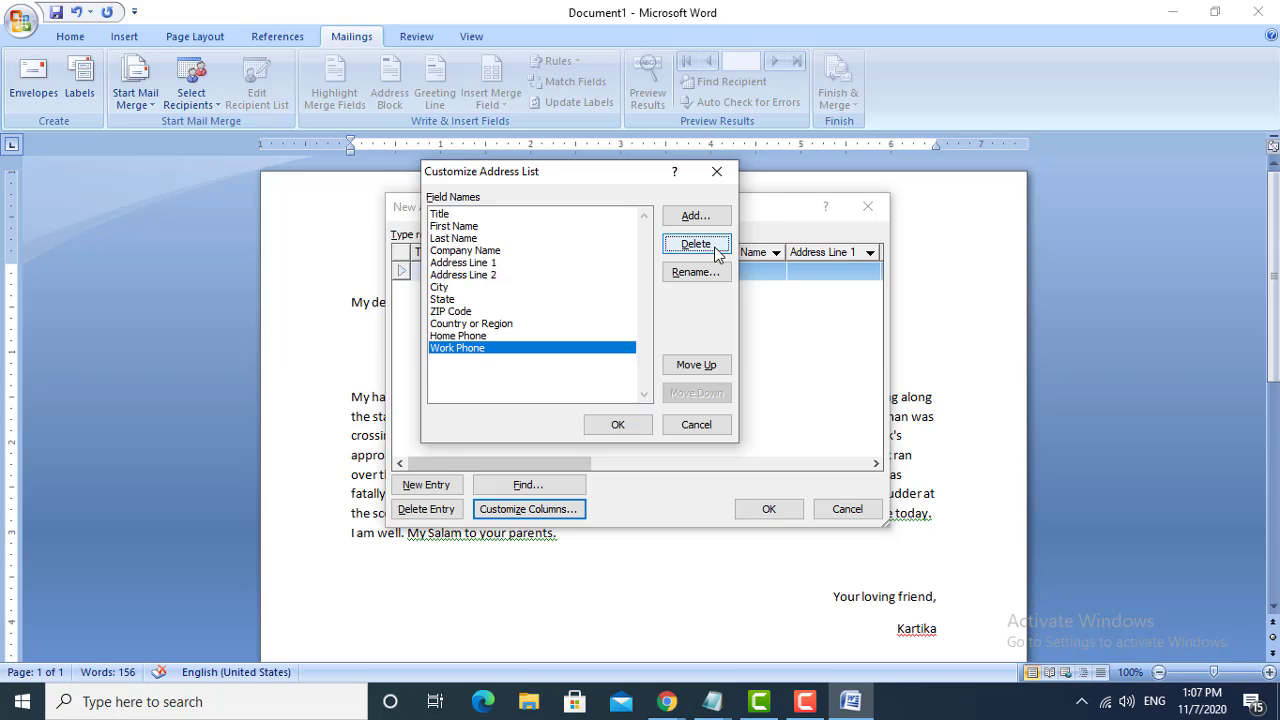
pyautogui.click(600, 399)
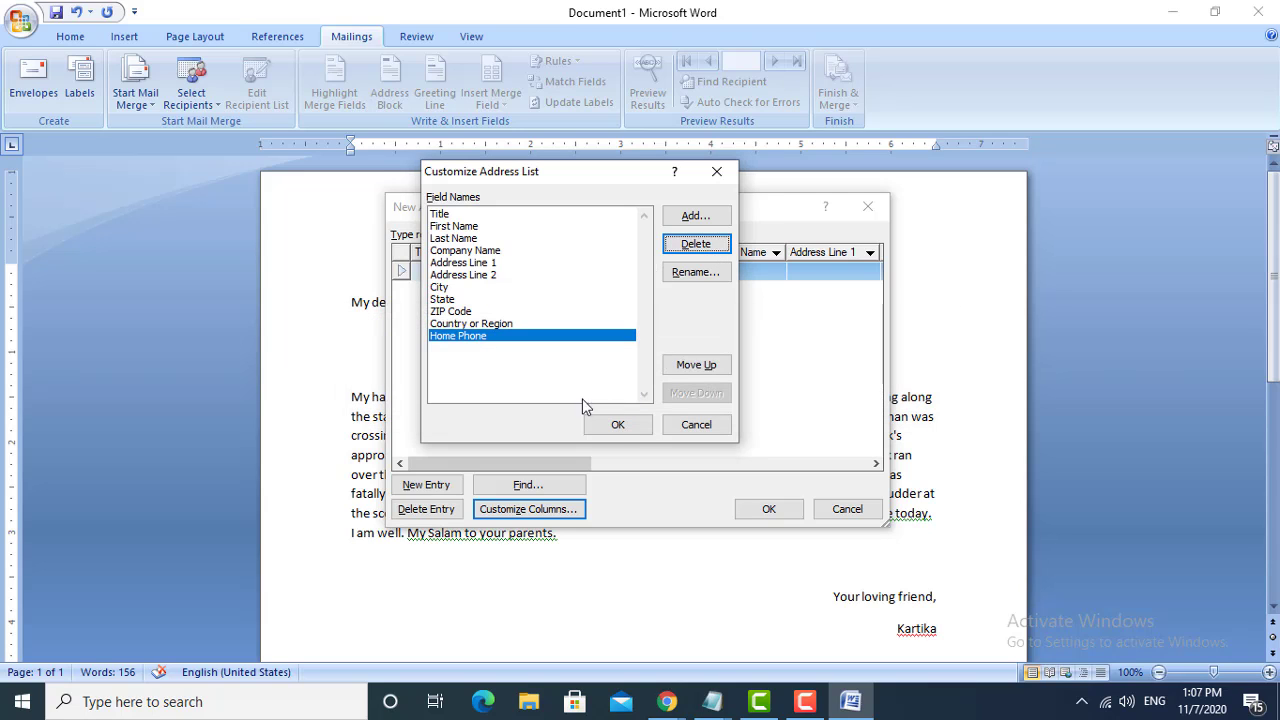
# - Delete the Country or Region and Home Phone fields from the address list
pyautogui.click(453, 313)
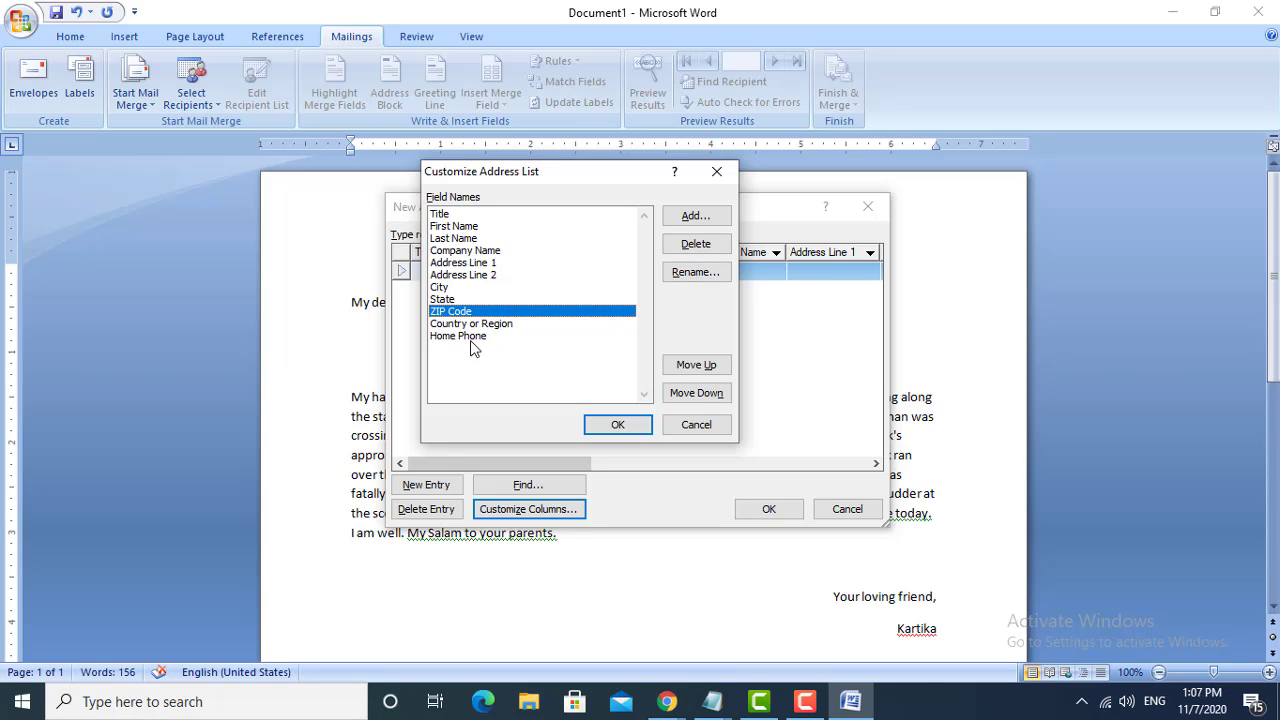
pyautogui.click(500, 334)
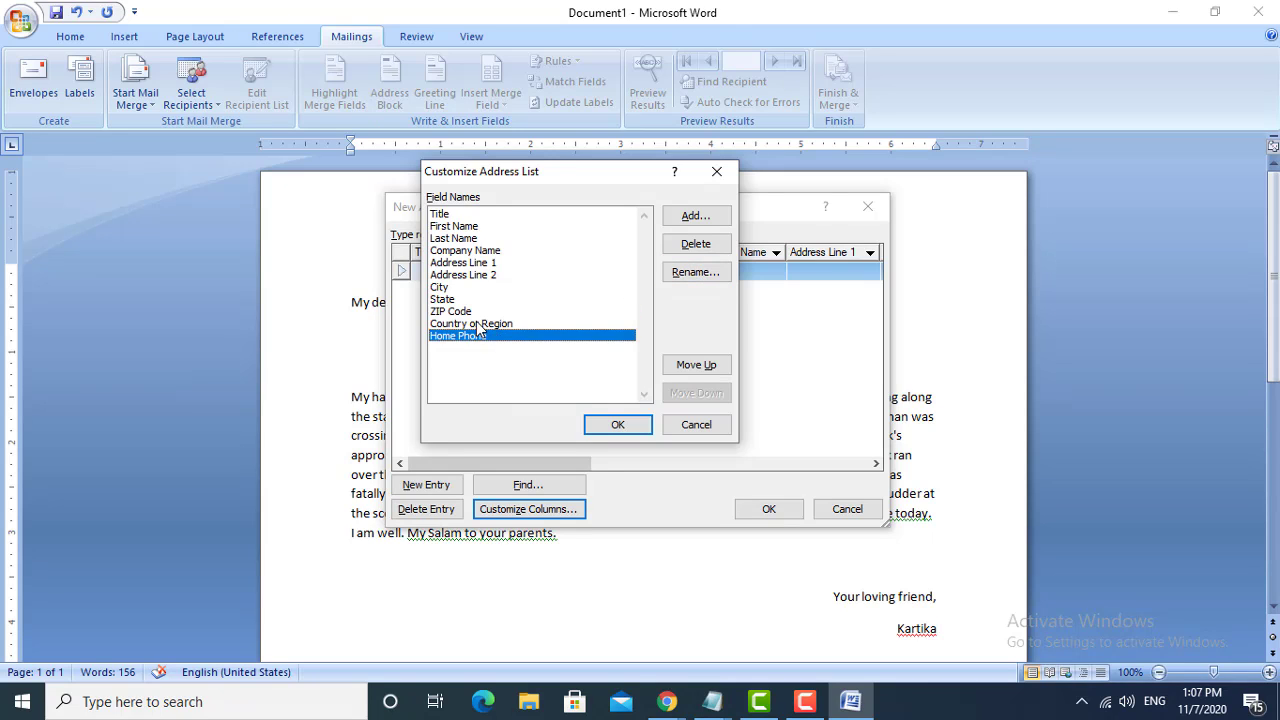
pyautogui.click(480, 323)
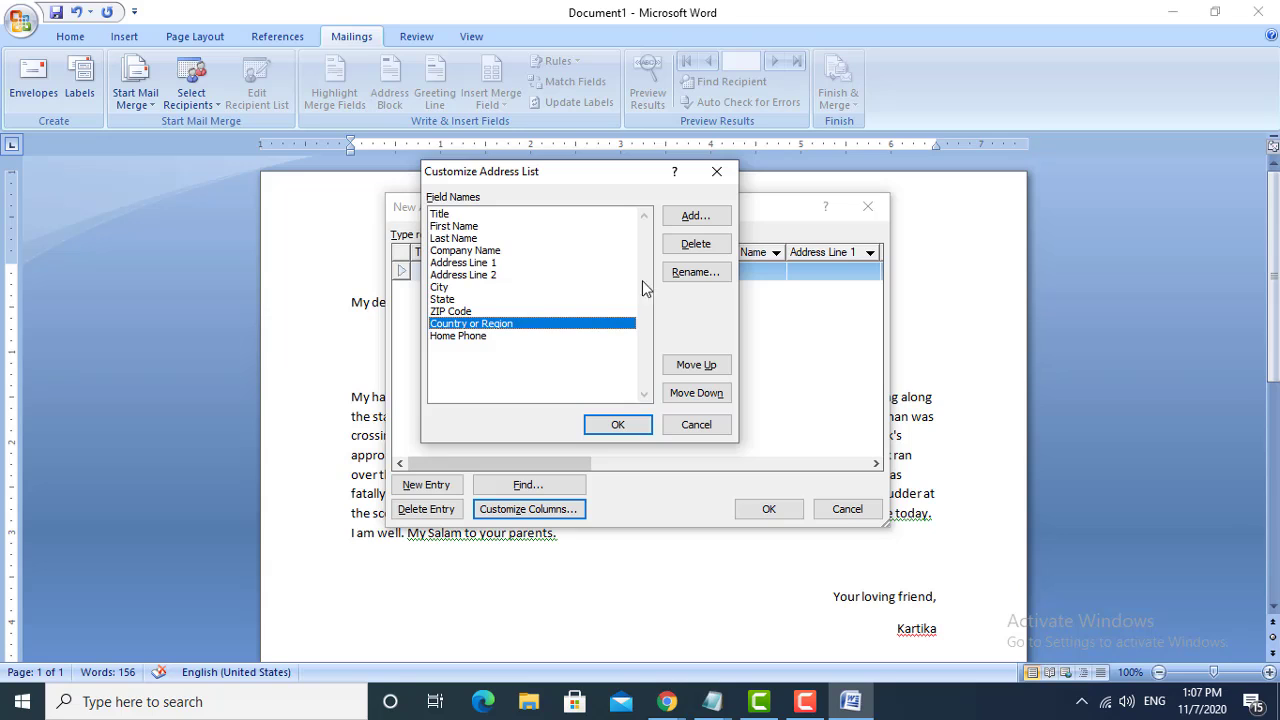
pyautogui.click(684, 250)
pyautogui.click(600, 397)
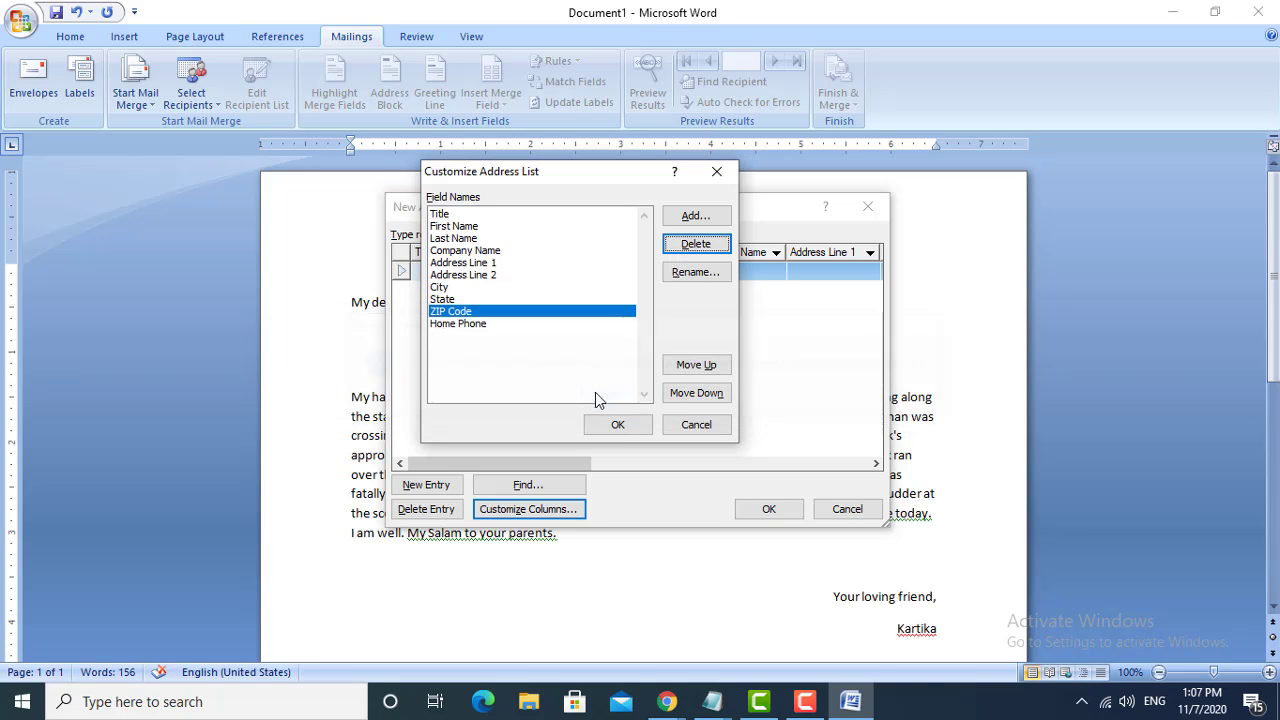
pyautogui.click(458, 324)
pyautogui.click(700, 245)
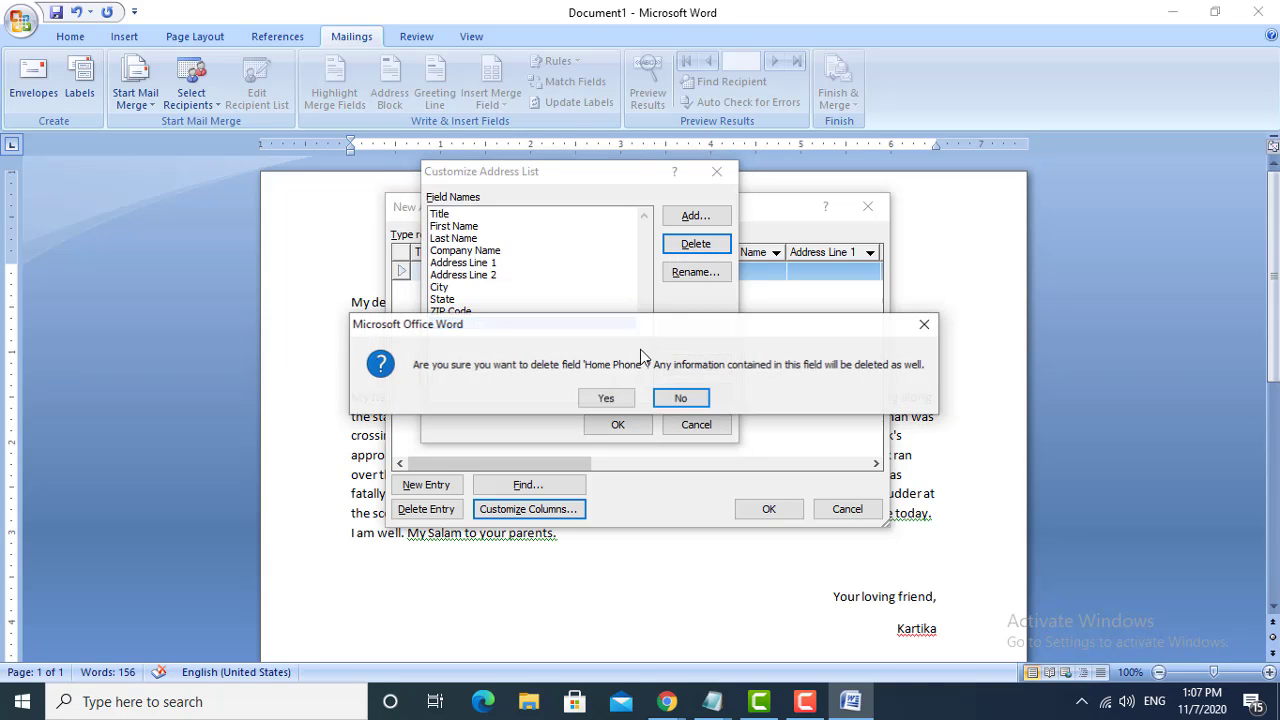
pyautogui.click(606, 398)
# - Delete the Address Line 2, Company Name and Title fields from the address list
pyautogui.click(446, 276)
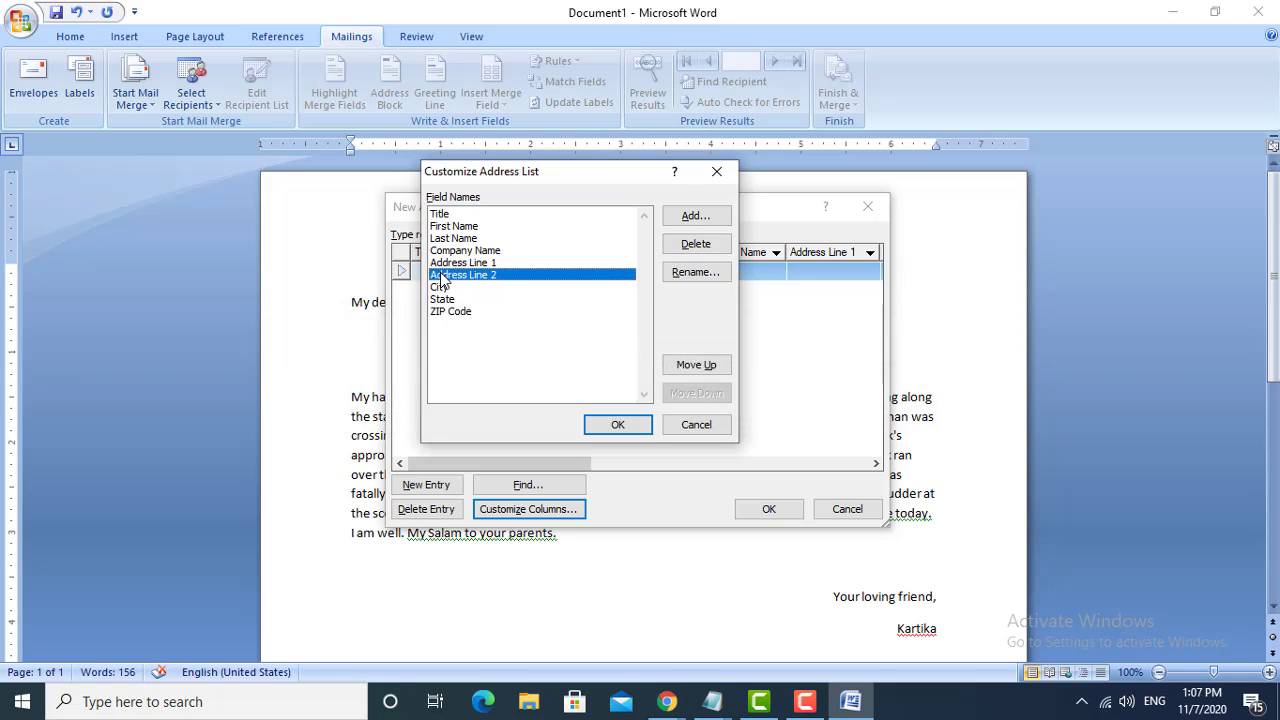
pyautogui.click(690, 244)
pyautogui.click(607, 398)
pyautogui.click(486, 251)
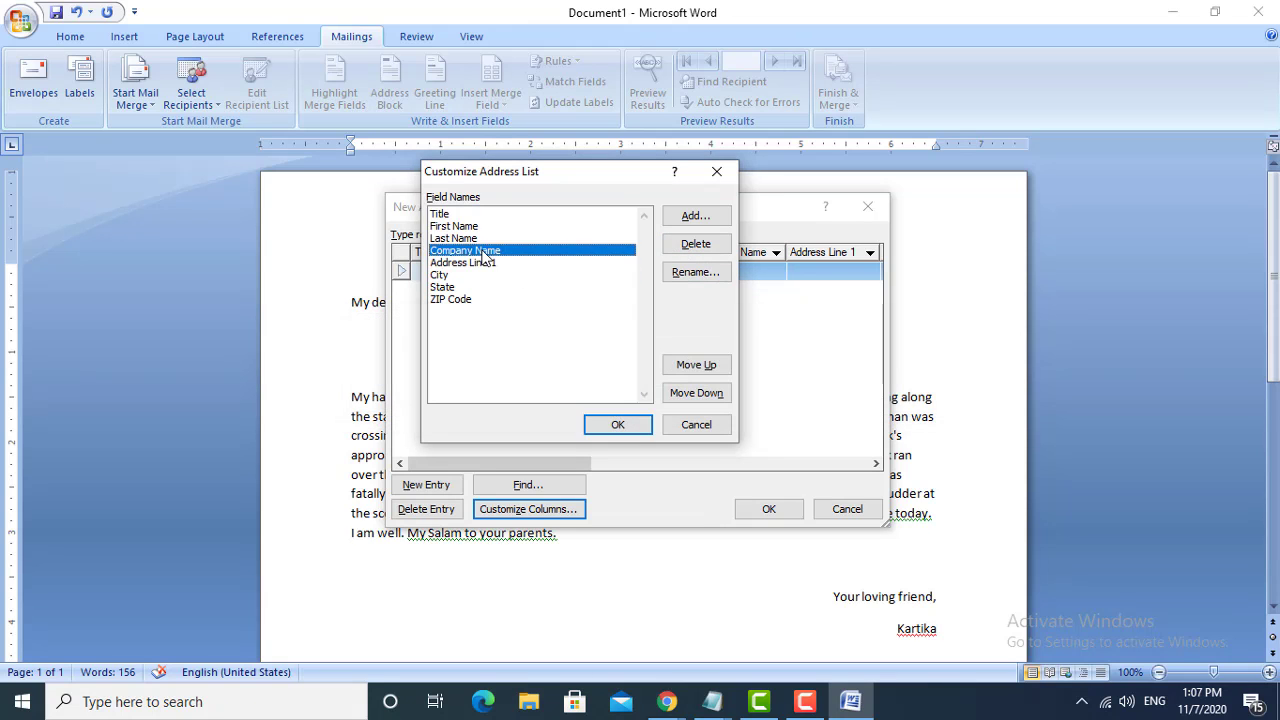
pyautogui.click(692, 248)
pyautogui.click(597, 400)
pyautogui.click(441, 214)
pyautogui.click(702, 246)
pyautogui.click(606, 398)
# - Delete the City and Last Name fields from the address list
pyautogui.click(458, 272)
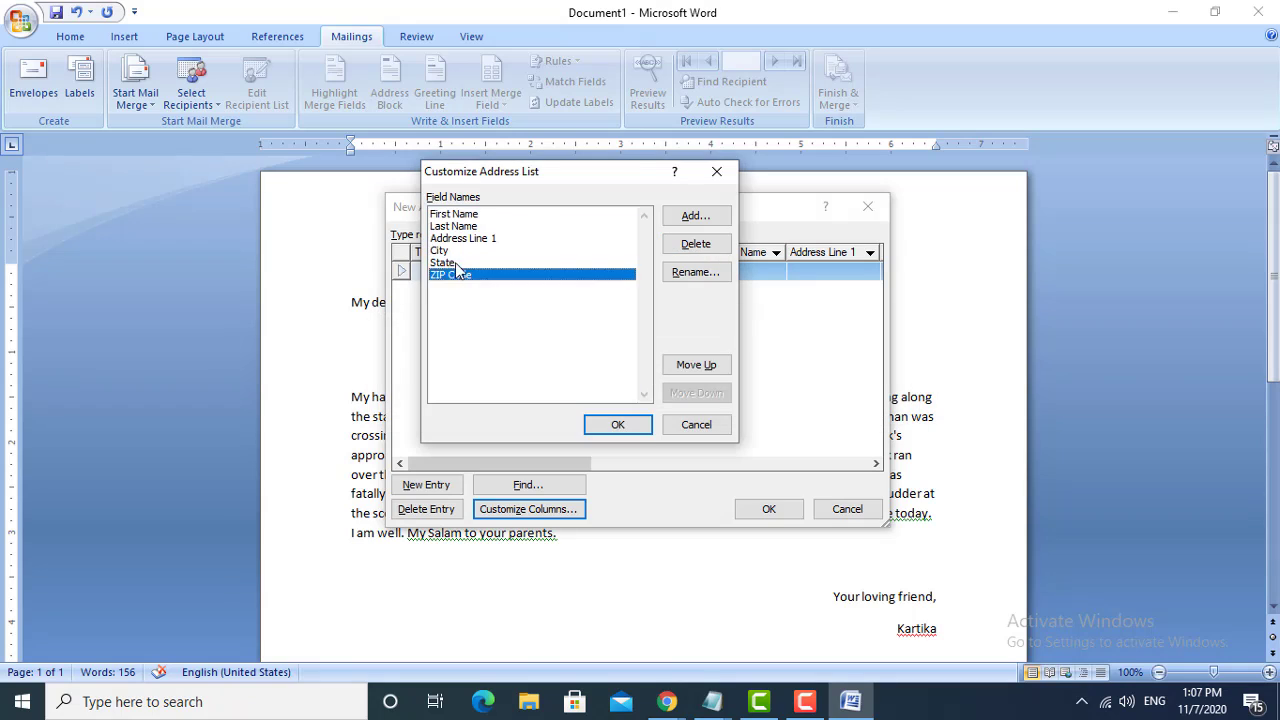
pyautogui.click(459, 252)
pyautogui.click(709, 248)
pyautogui.click(606, 398)
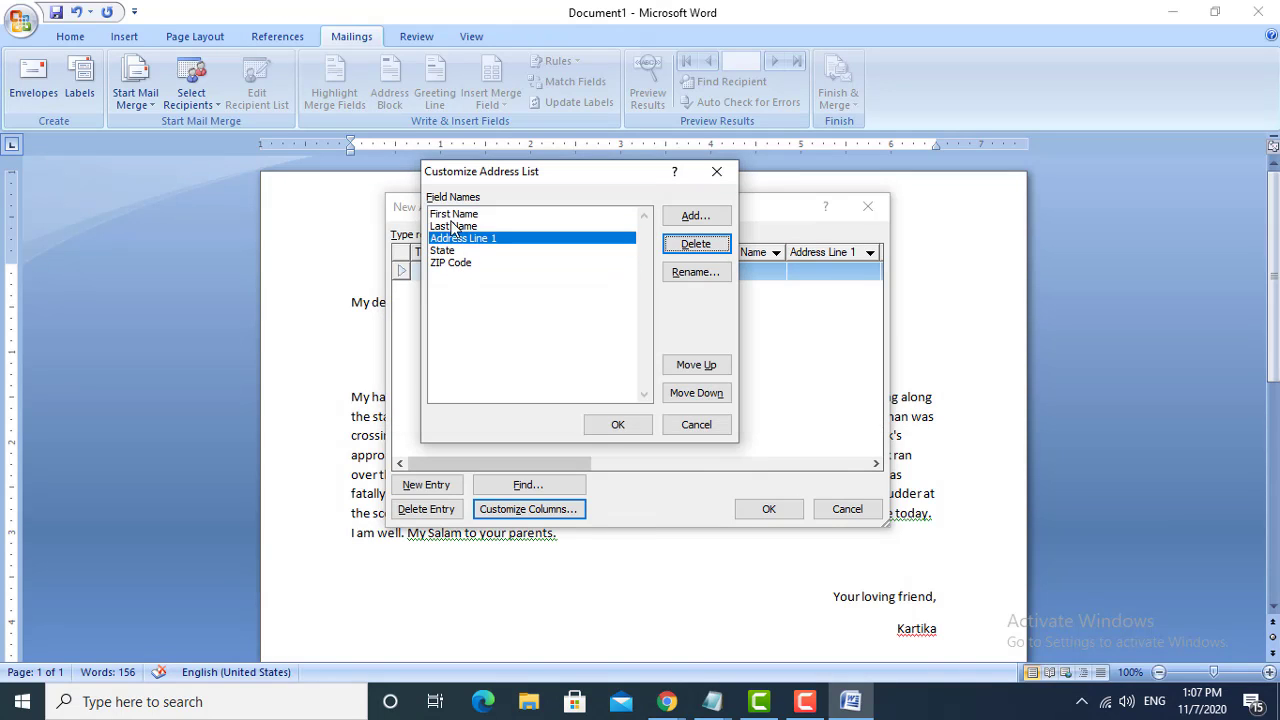
pyautogui.click(455, 226)
pyautogui.click(696, 244)
pyautogui.click(607, 397)
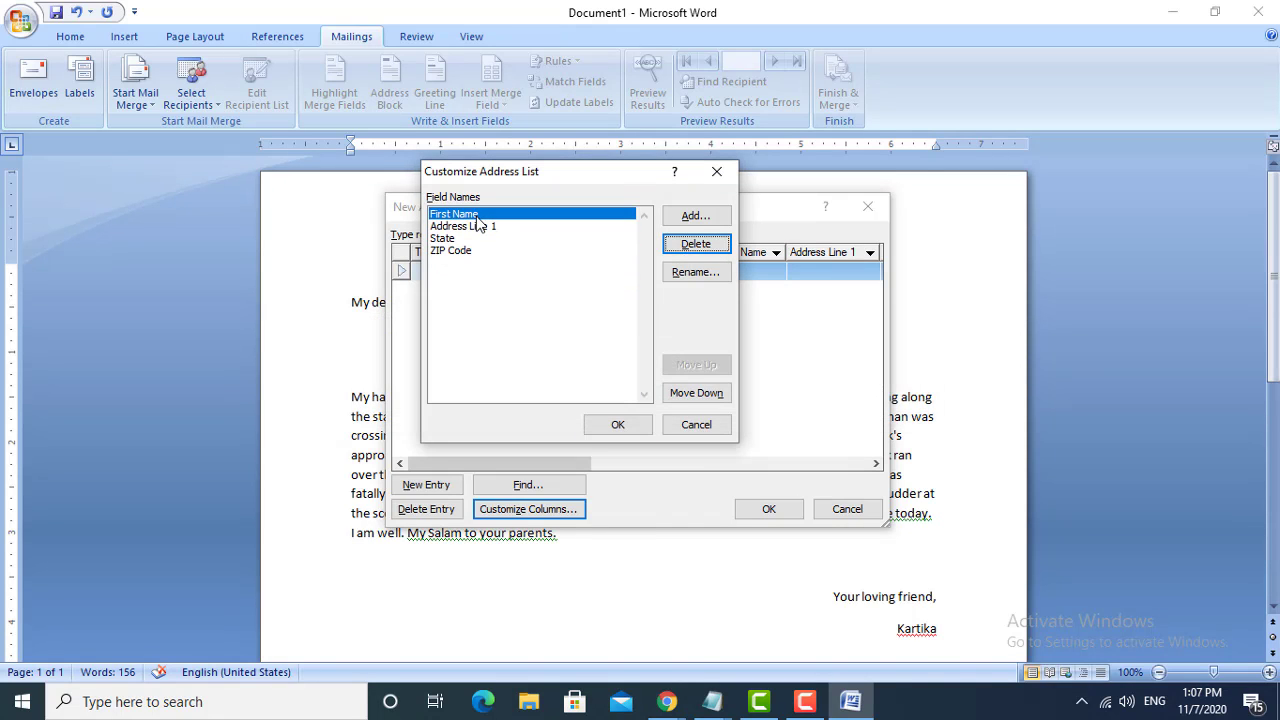
# - Rename the First Name field to "Name", without a leading space
pyautogui.click(701, 276)
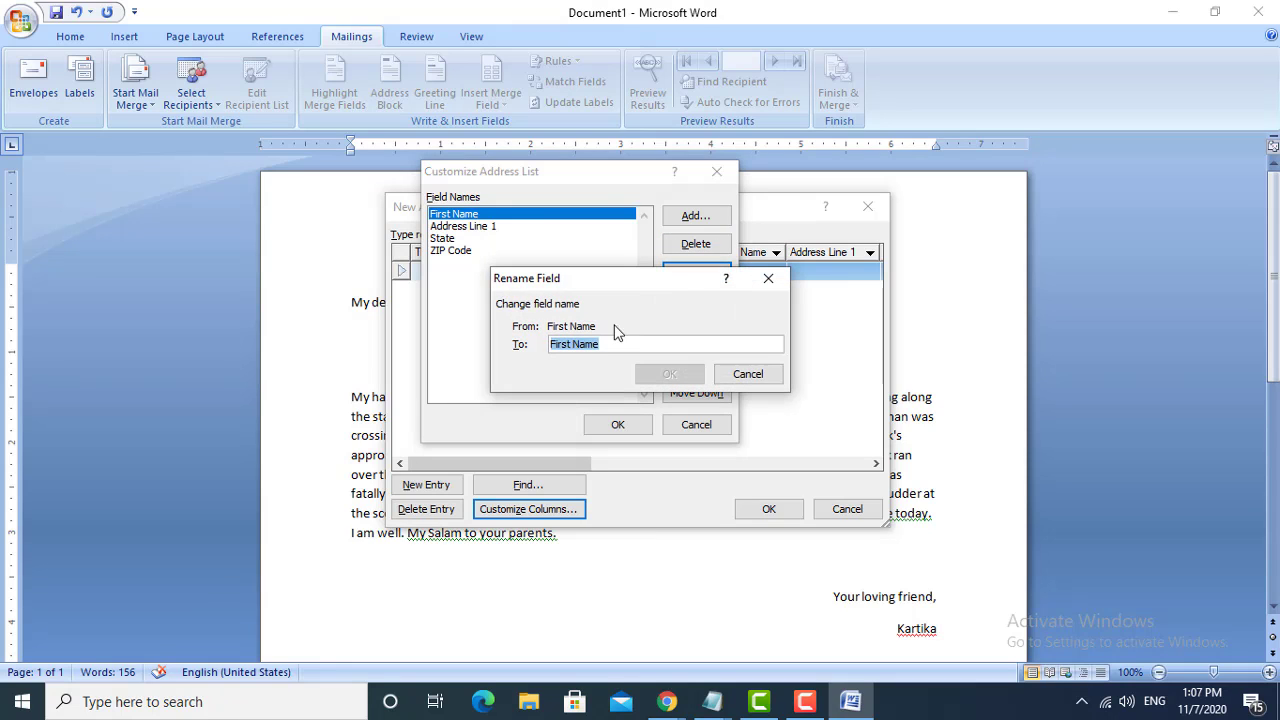
pyautogui.click(569, 344)
pyautogui.doubleClick(570, 344)
pyautogui.press('BackSpace')
pyautogui.click(667, 373)
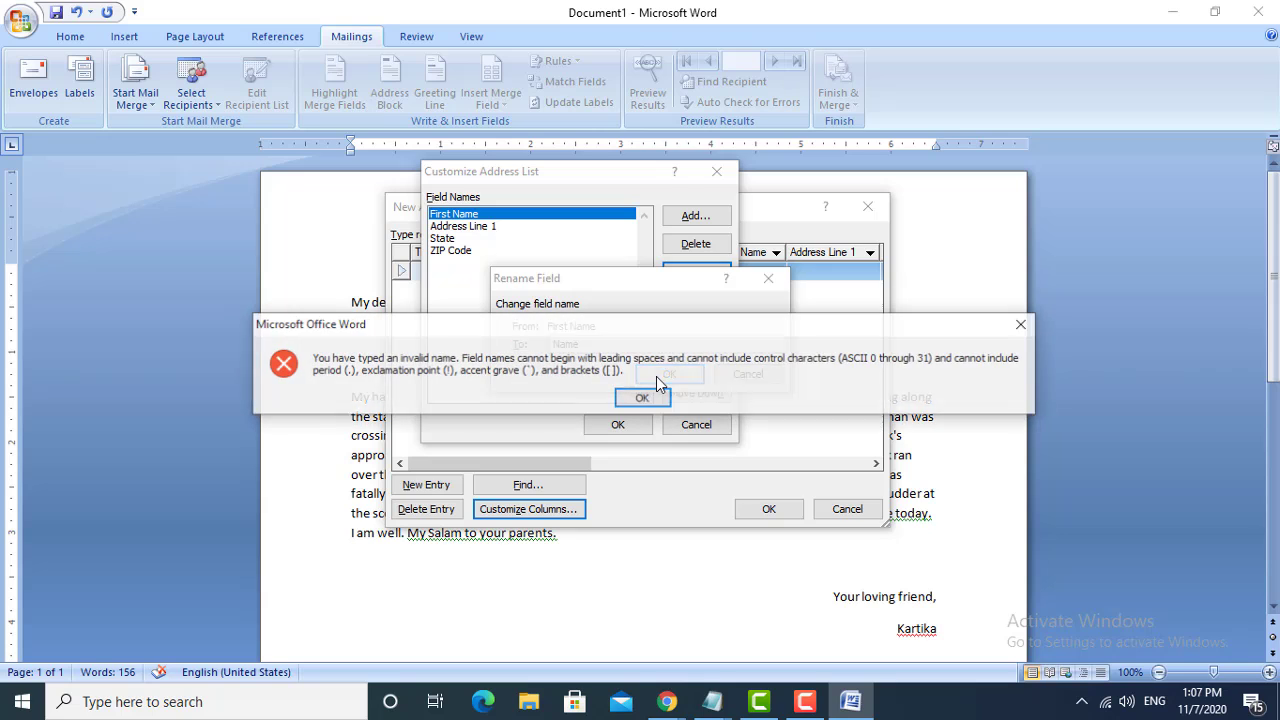
pyautogui.click(645, 398)
pyautogui.click(575, 344)
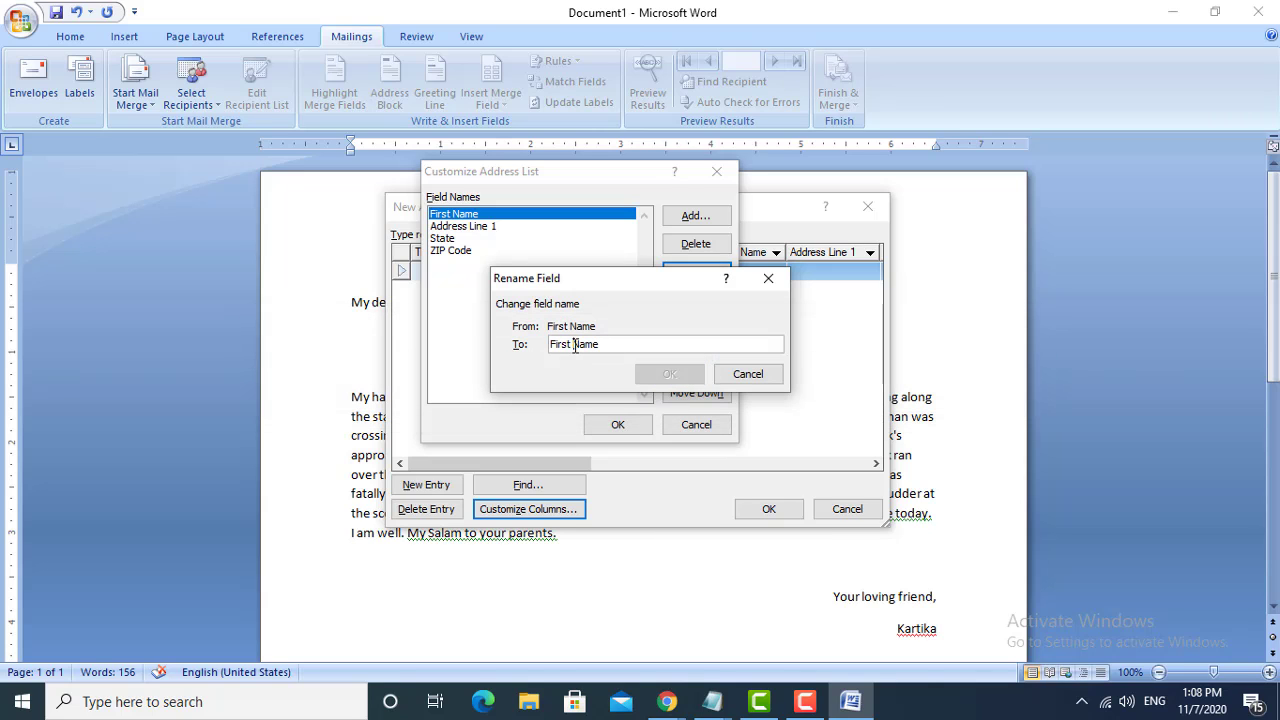
pyautogui.press('BackSpace')
pyautogui.press('BackSpace')
pyautogui.press('BackSpace')
pyautogui.press('BackSpace')
pyautogui.press('BackSpace')
pyautogui.press('BackSpace')
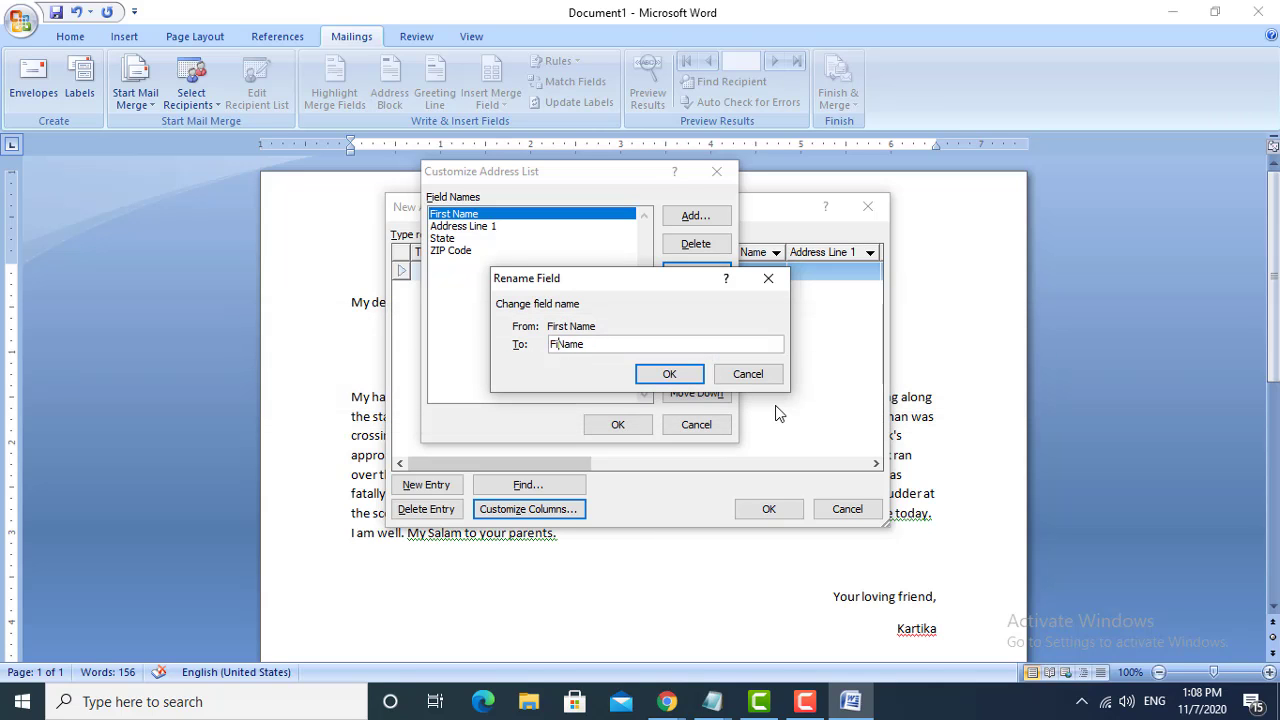
pyautogui.click(662, 374)
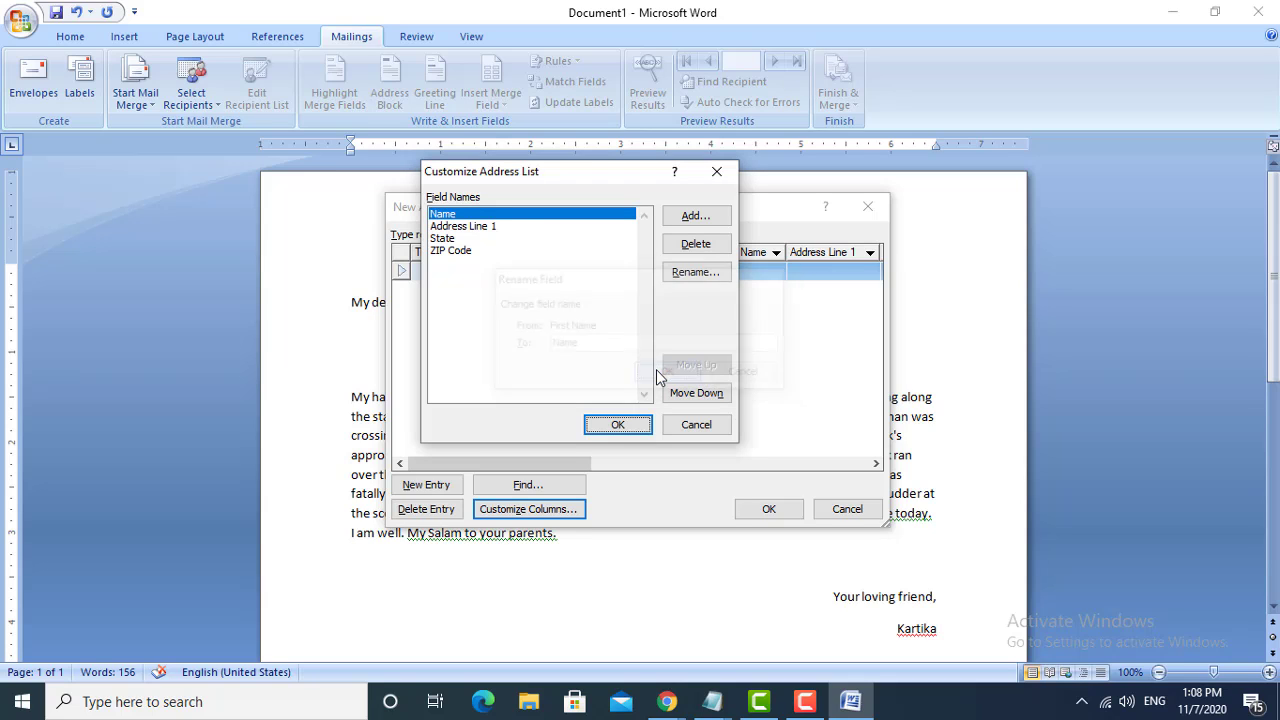
# - Rename the Address Line 1 field to "Address" and apply the customized columns to the address list
pyautogui.click(493, 227)
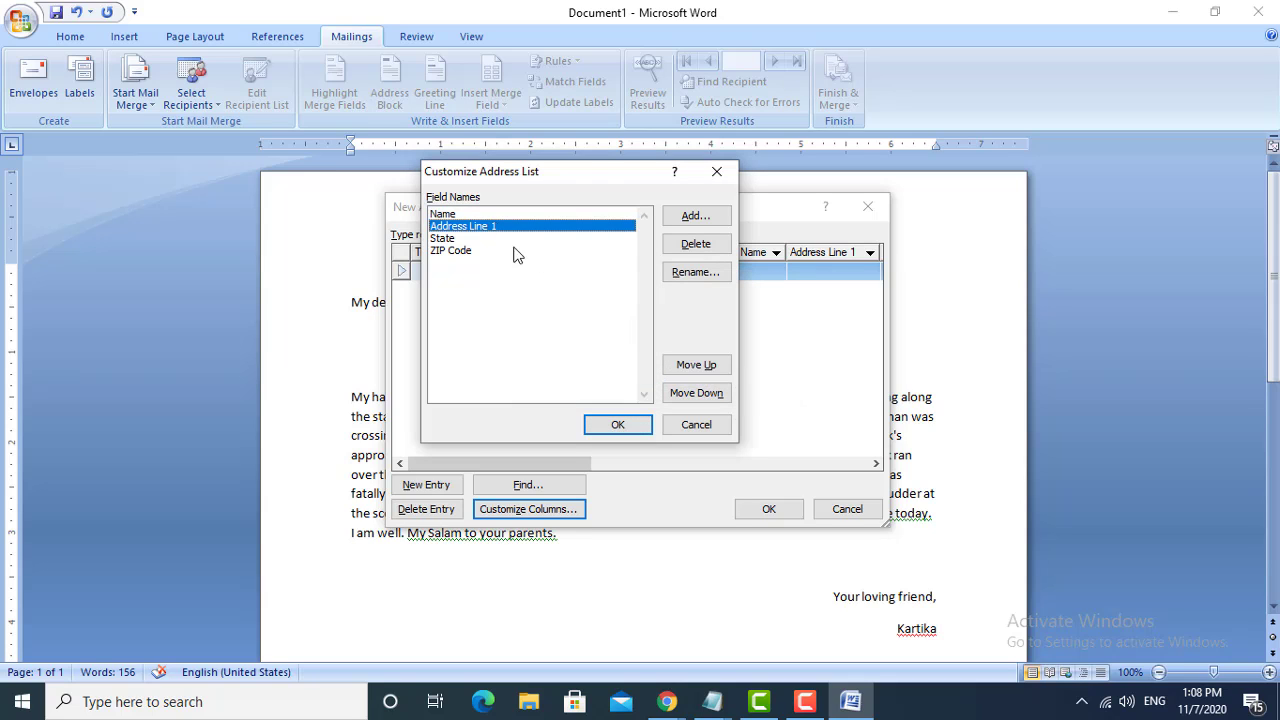
pyautogui.click(695, 273)
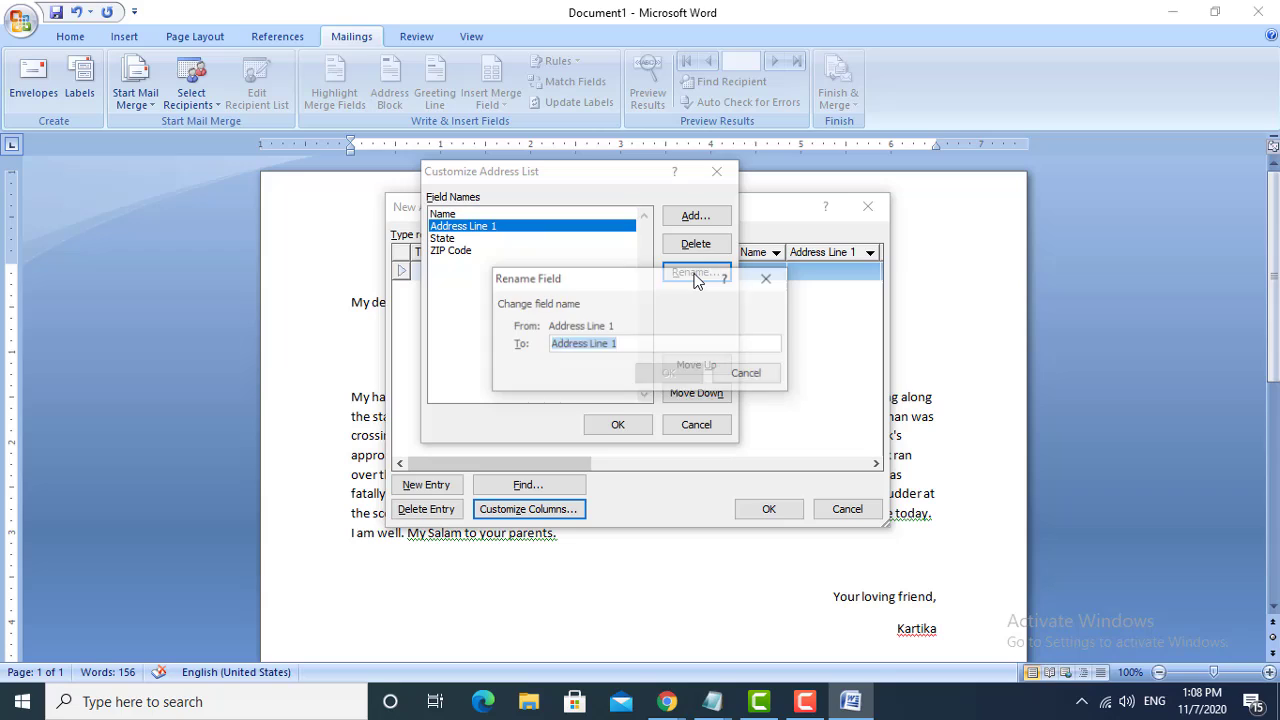
pyautogui.click(636, 347)
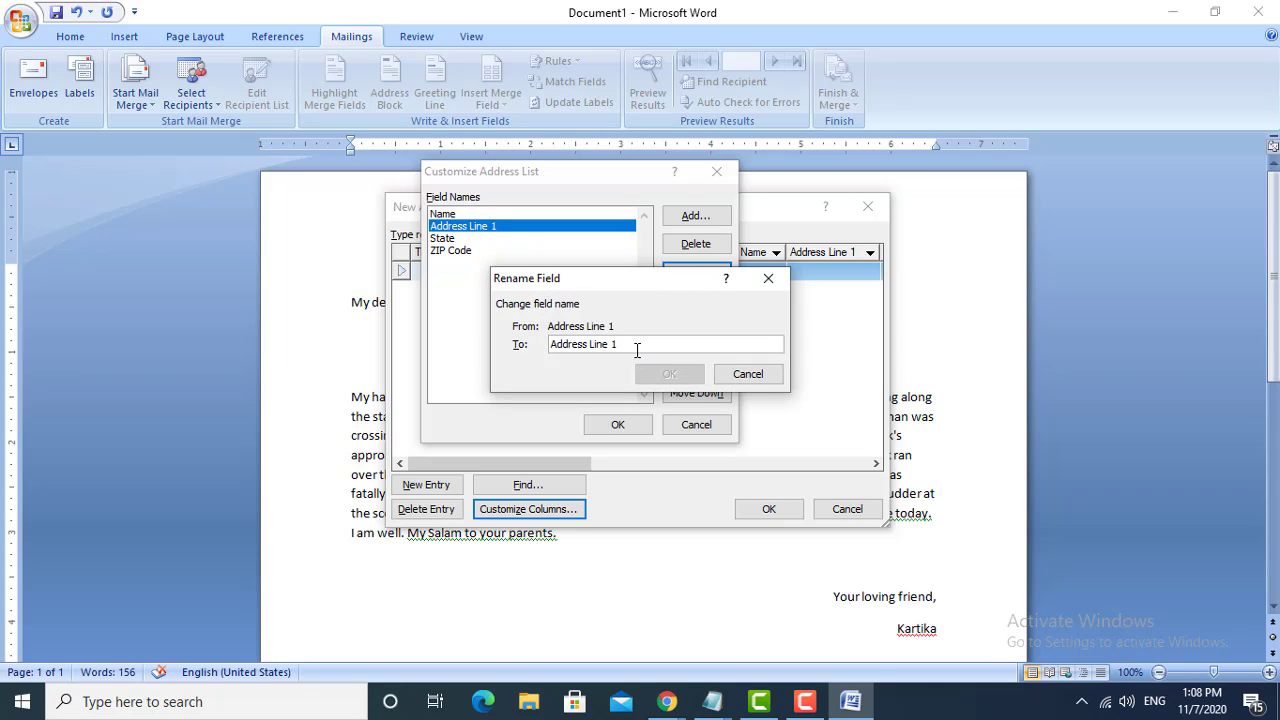
pyautogui.press('BackSpace')
pyautogui.press('BackSpace')
pyautogui.press('BackSpace')
pyautogui.click(669, 378)
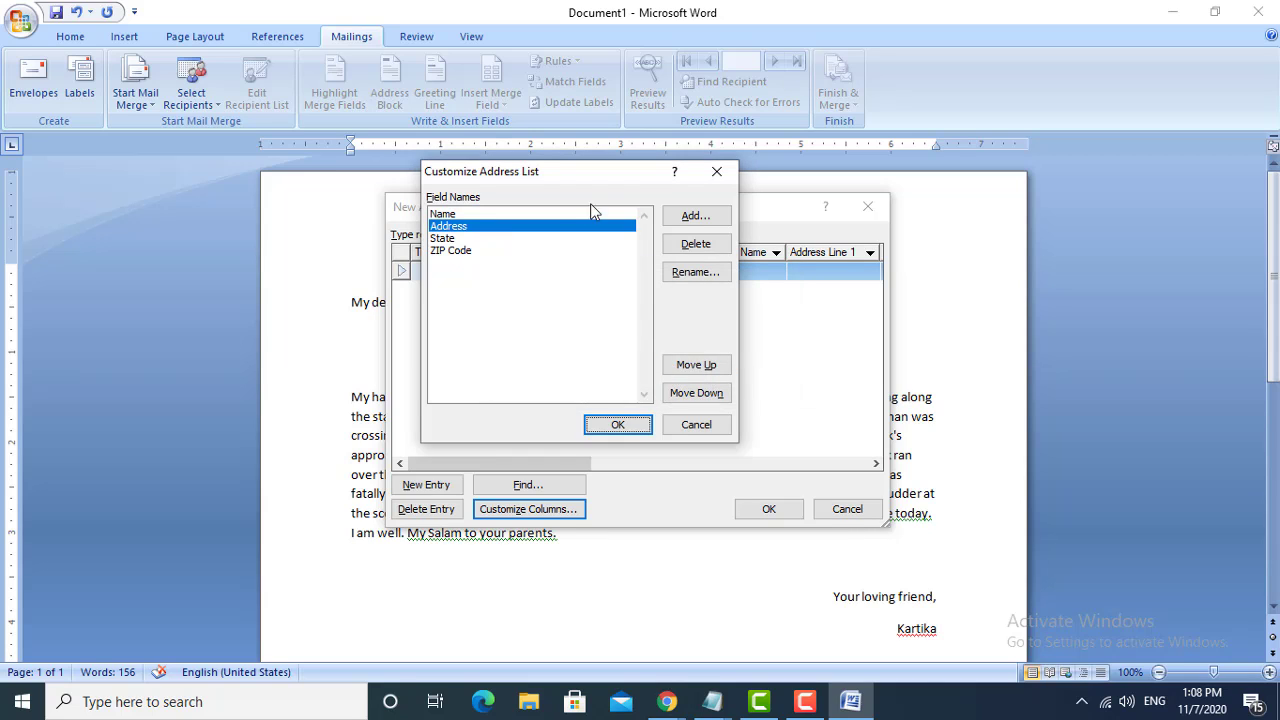
pyautogui.click(617, 425)
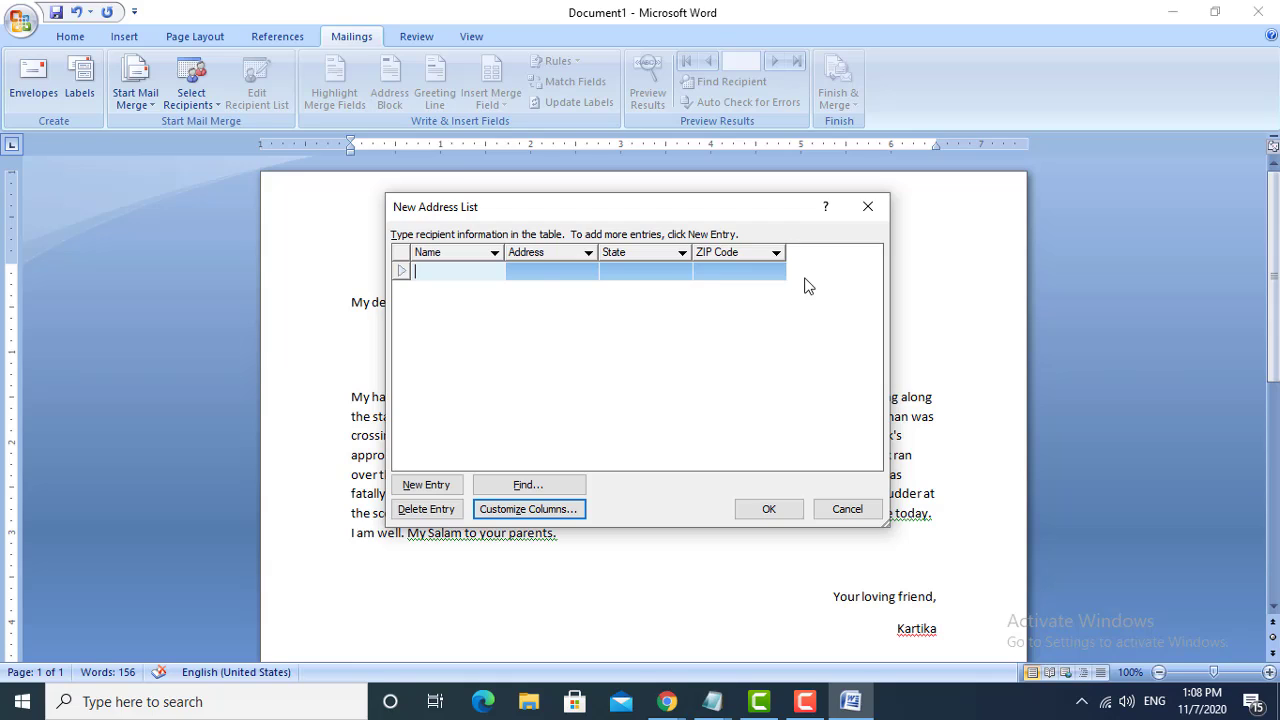
# - Enter the first recipient's full name and address in the Name and Address columns of the address list
pyautogui.click(594, 267)
pyautogui.click(654, 276)
pyautogui.click(745, 271)
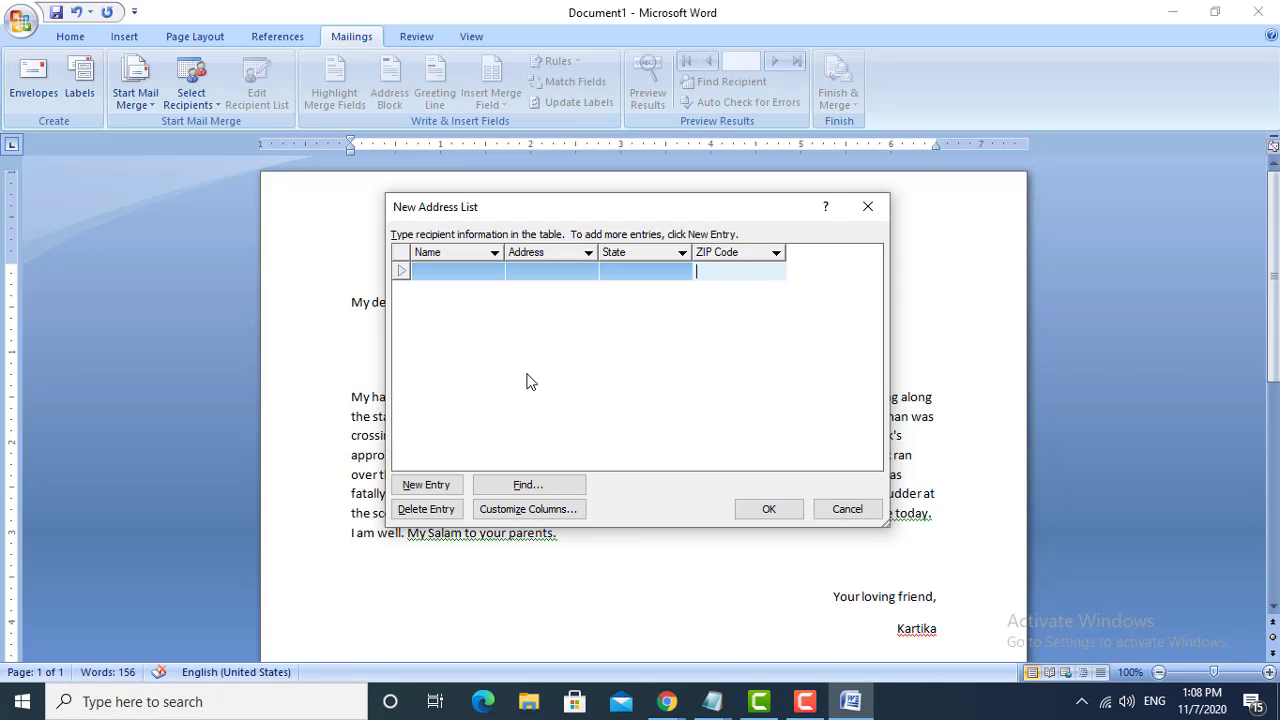
pyautogui.click(447, 275)
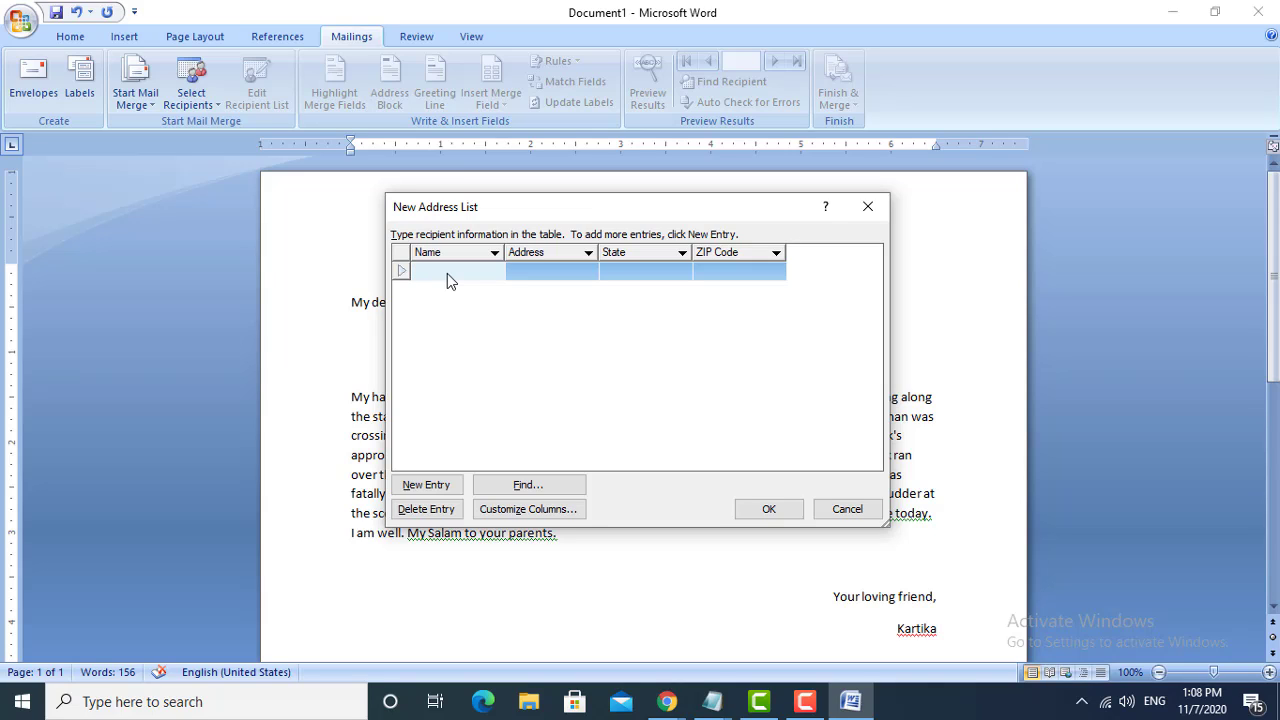
pyautogui.press('Tab')
pyautogui.write('Ku')
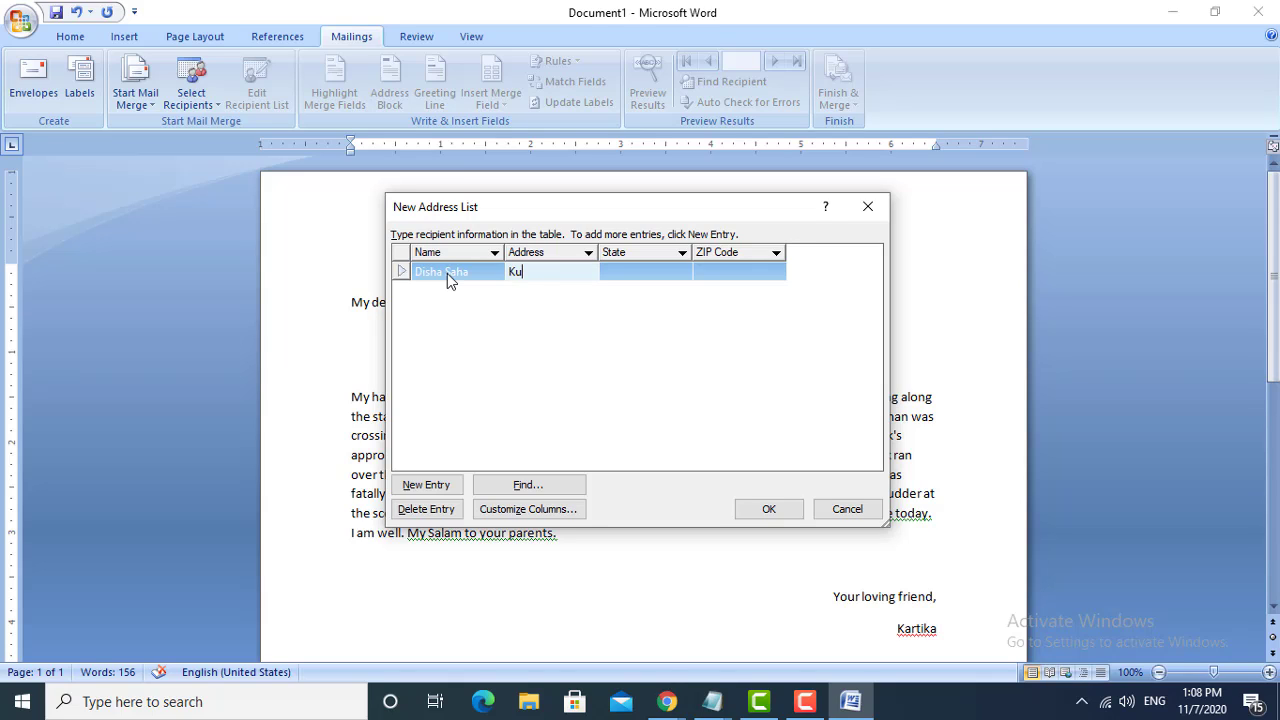
pyautogui.write('shmandi')
pyautogui.press('Tab')
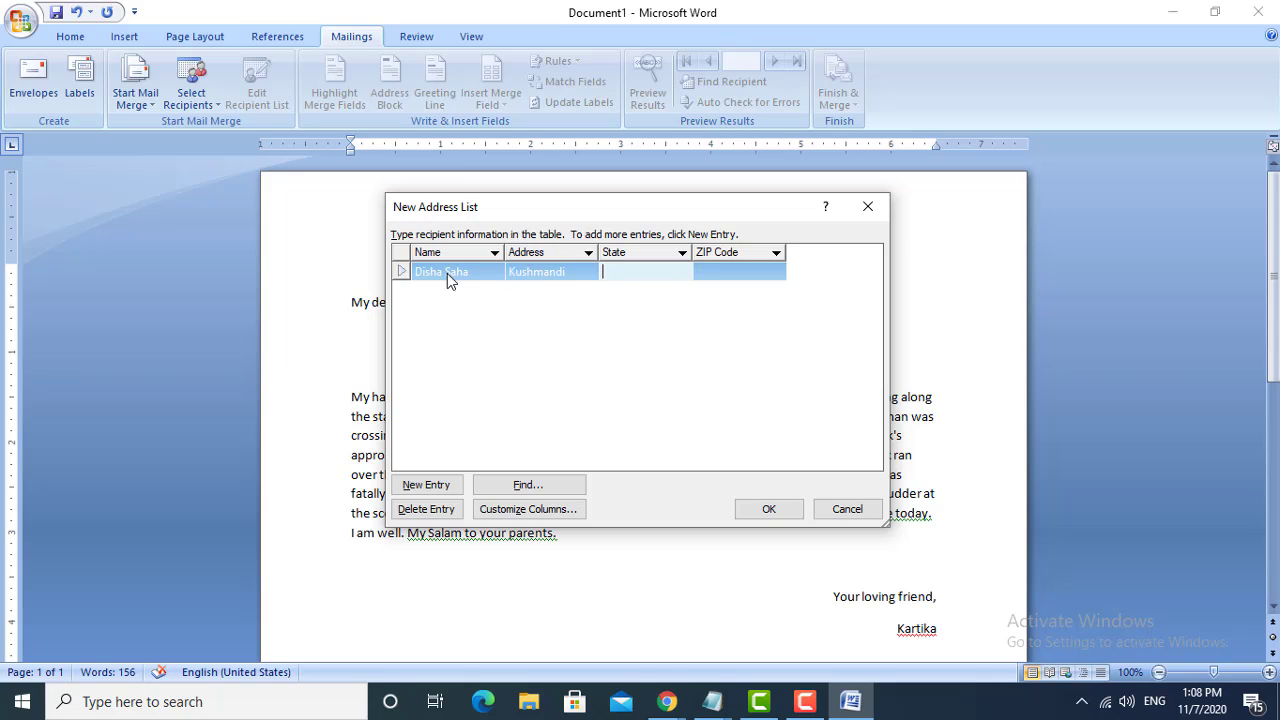
# - Set the first recipient's state to West Bengal, enter the ZIP code and start a second entry
pyautogui.write('West Bengal')
pyautogui.press('Tab')
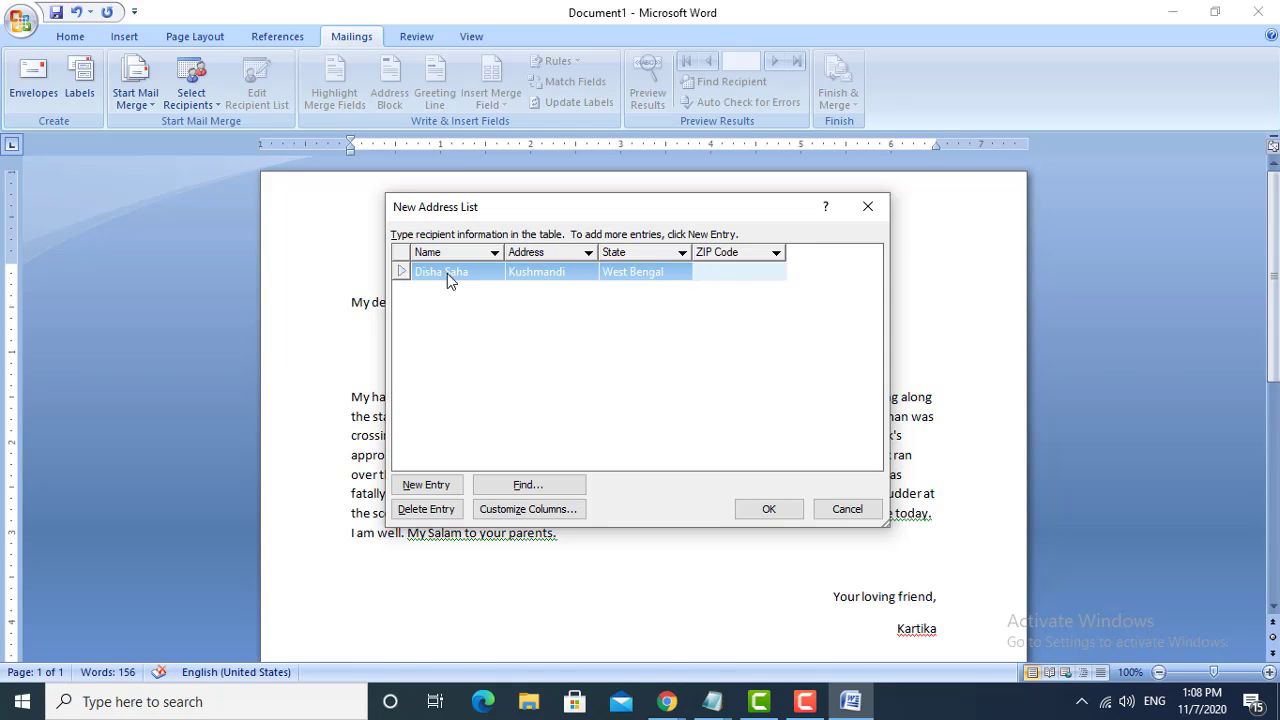
pyautogui.write('733132')
pyautogui.press('Tab')
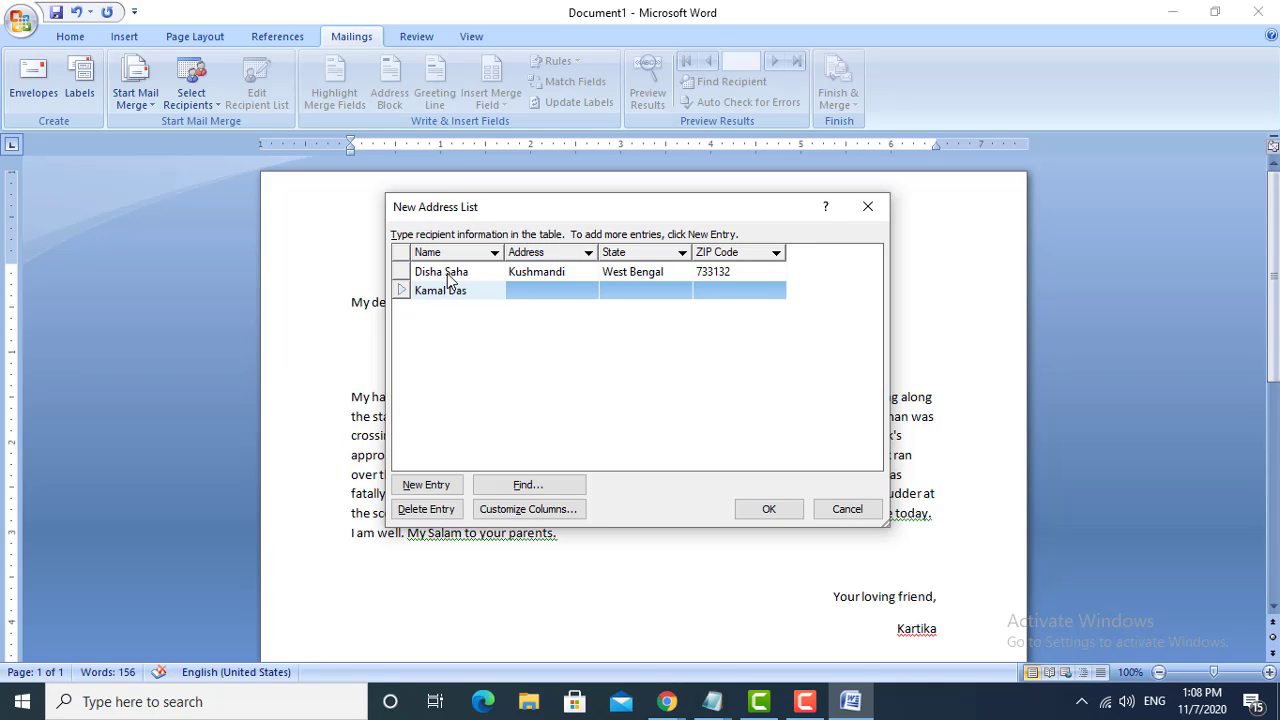
# - Fill in the second recipient's full name, address, state West Bengal and ZIP code
pyautogui.press('Tab')
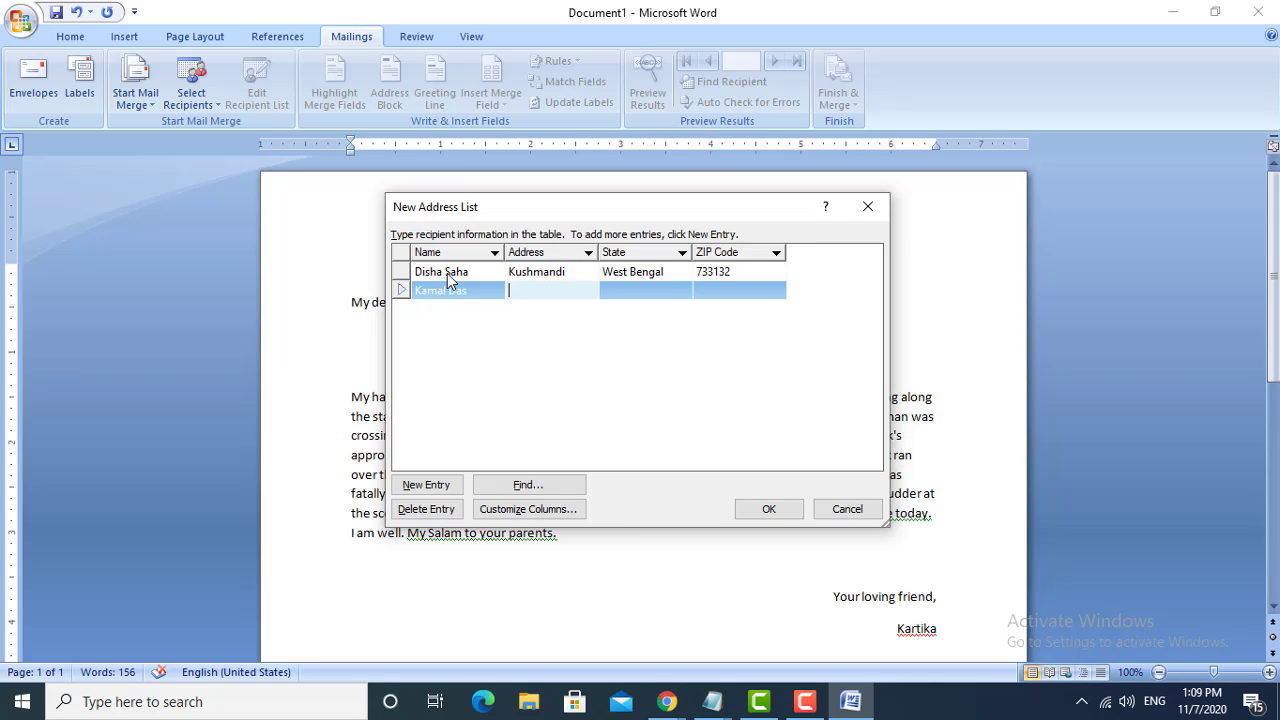
pyautogui.write('Raiganj')
pyautogui.press('Tab')
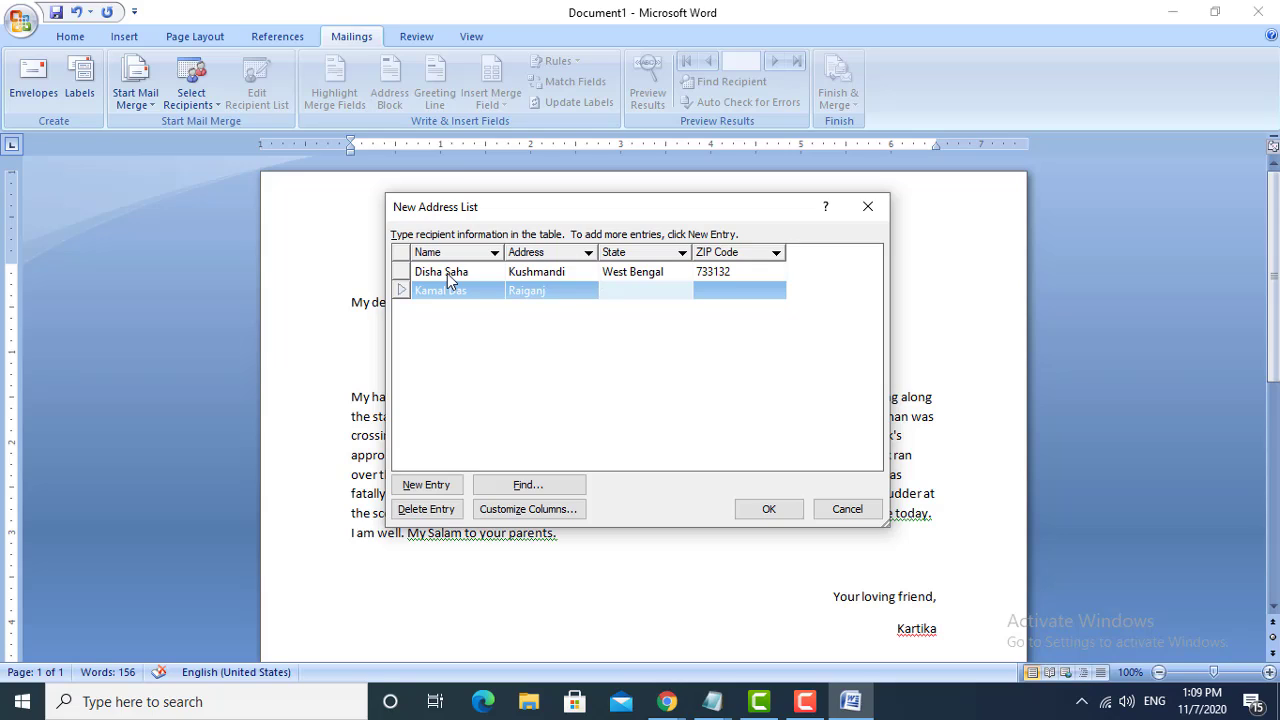
pyautogui.write('West Bengal')
pyautogui.press('Tab')
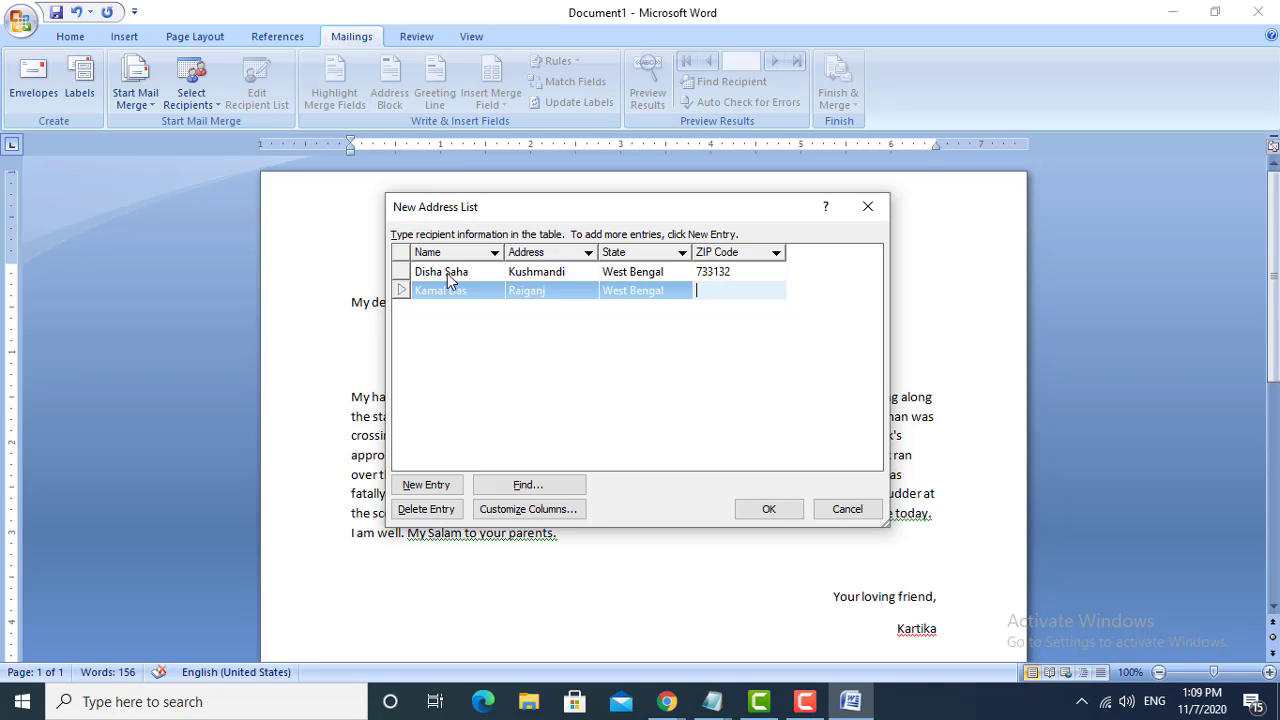
pyautogui.write('733129')
pyautogui.press('Tab')
# - Fill in the third recipient's full name, address, state West Bengal and ZIP code
pyautogui.press('Tab')
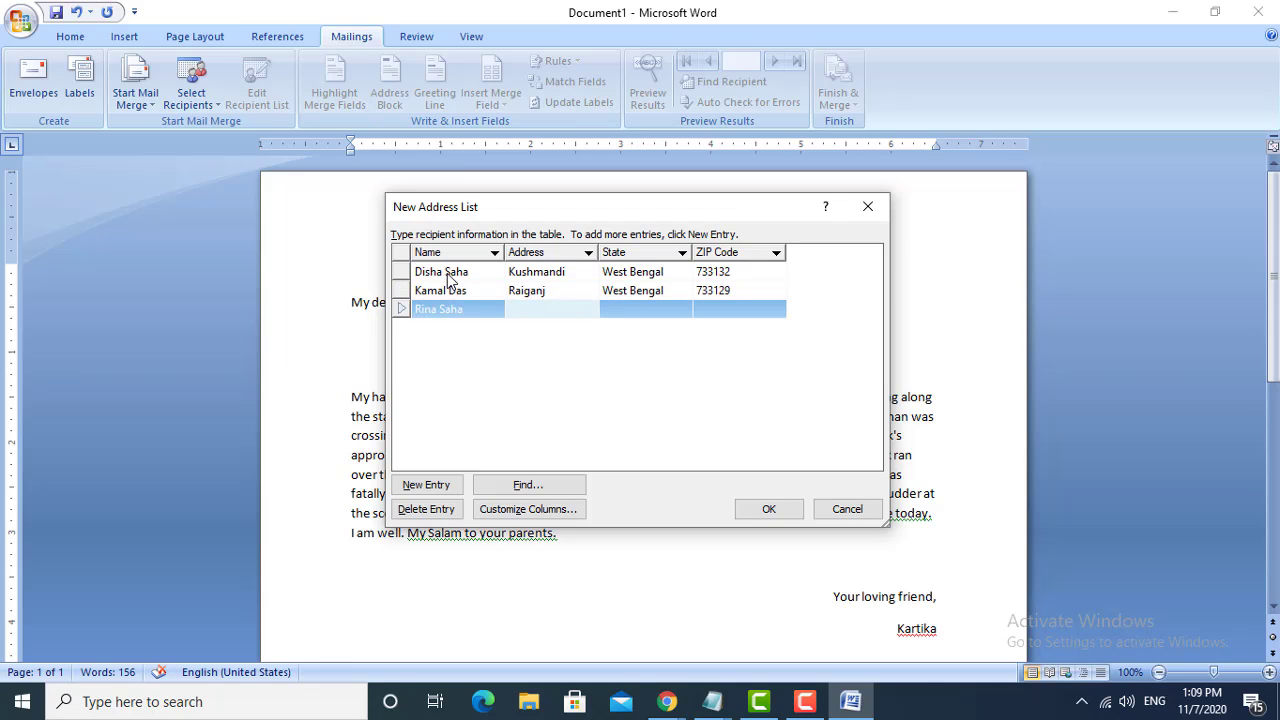
pyautogui.write('Malda')
pyautogui.press('Tab')
pyautogui.write('West Bengal')
pyautogui.press('Tab')
pyautogui.write('733125')
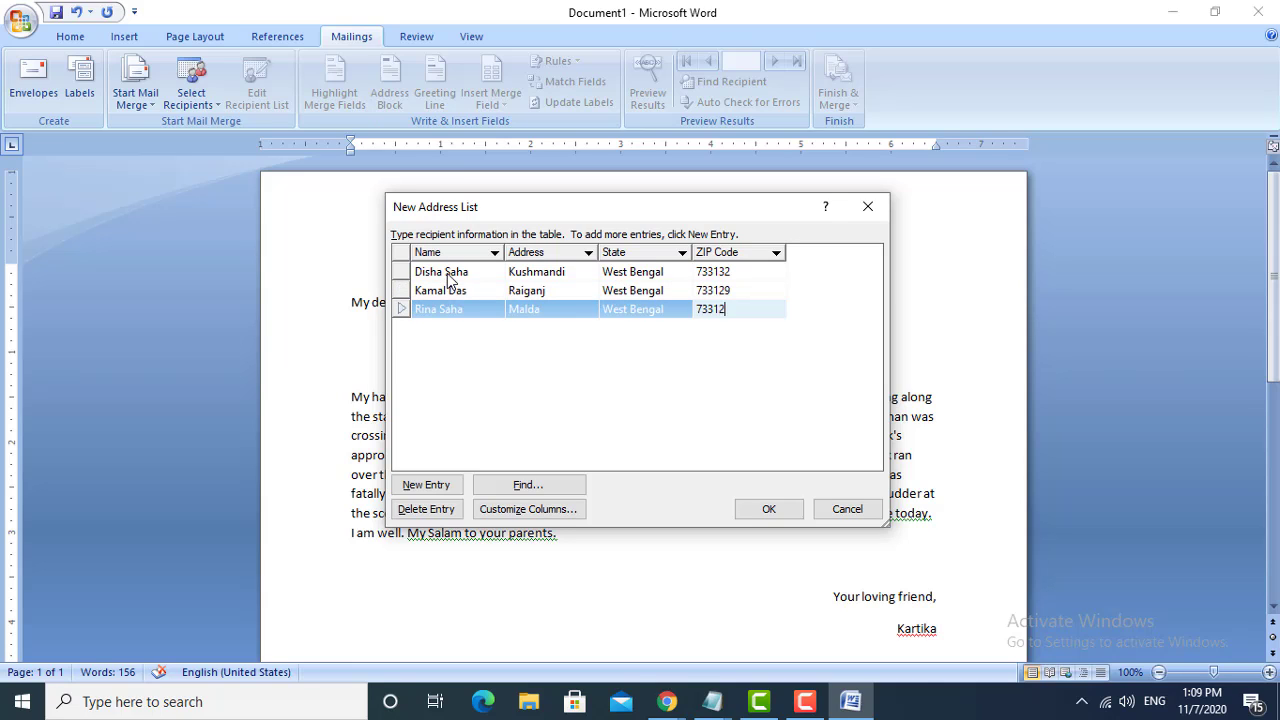
pyautogui.press('Tab')
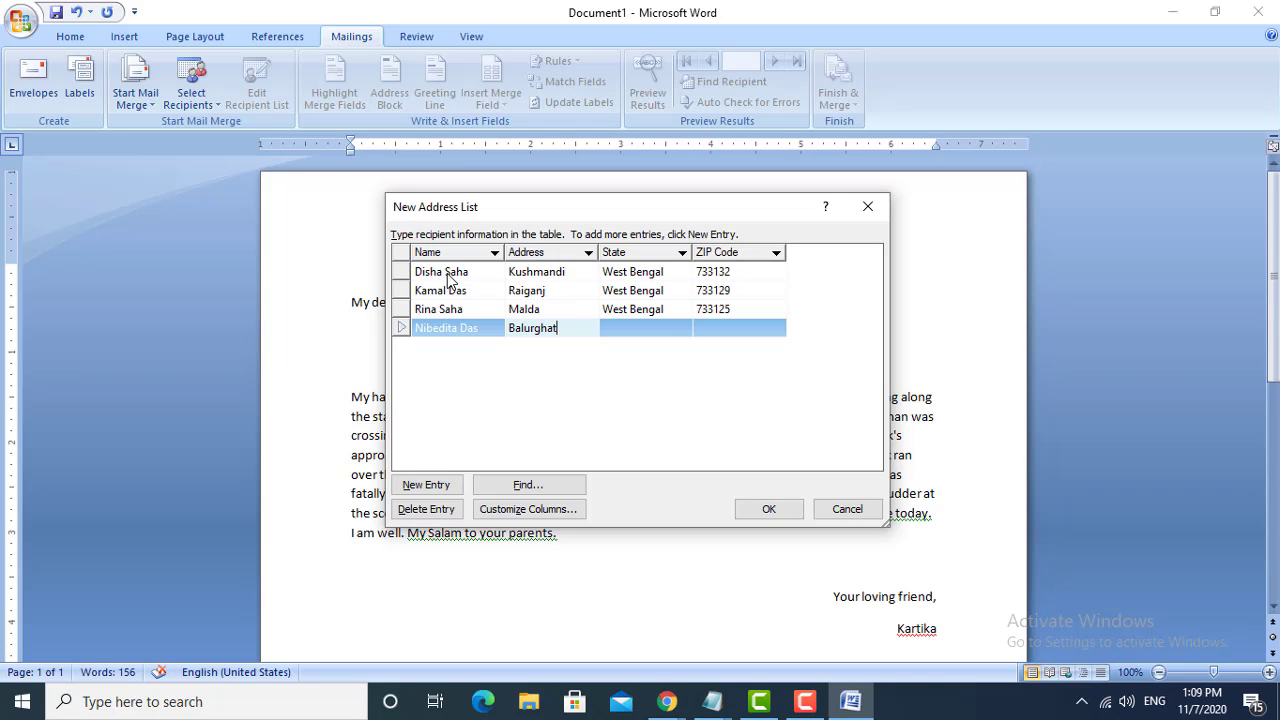
# - Fill in the fourth recipient's full name, address, state West Bengal and ZIP code, adding a fifth row
pyautogui.press('Tab')
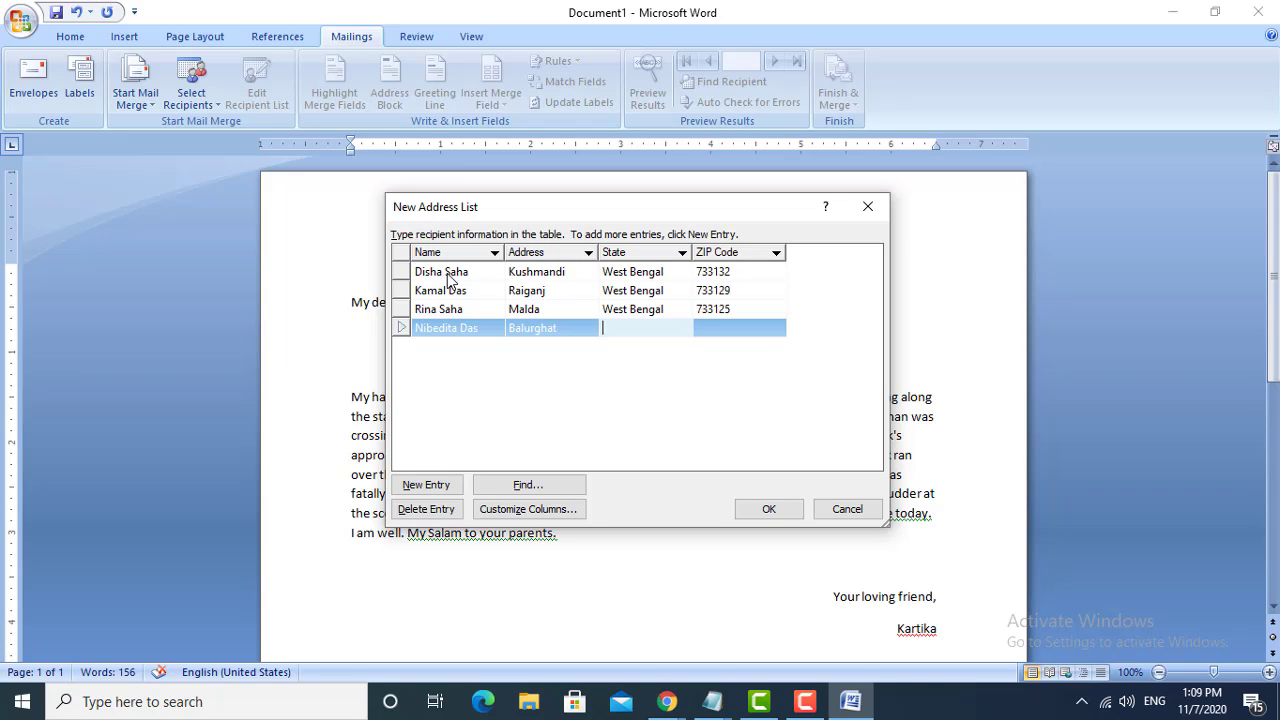
pyautogui.press('Tab')
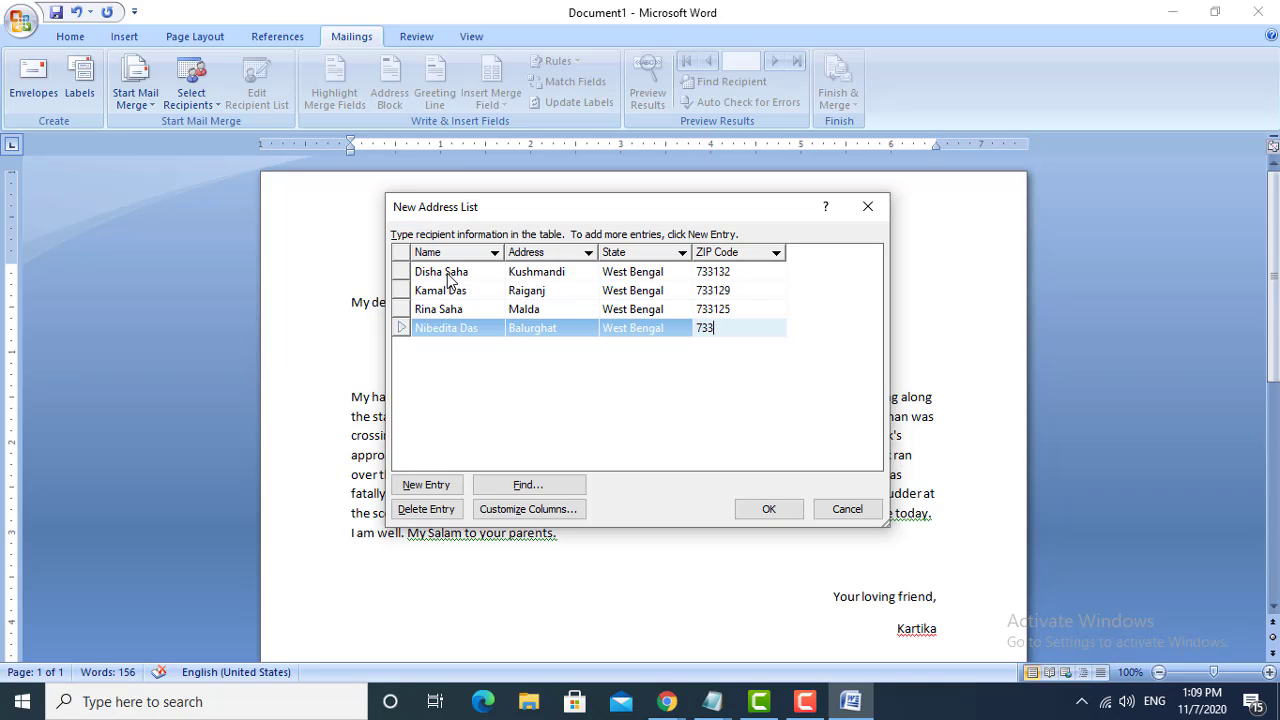
pyautogui.press('Tab')
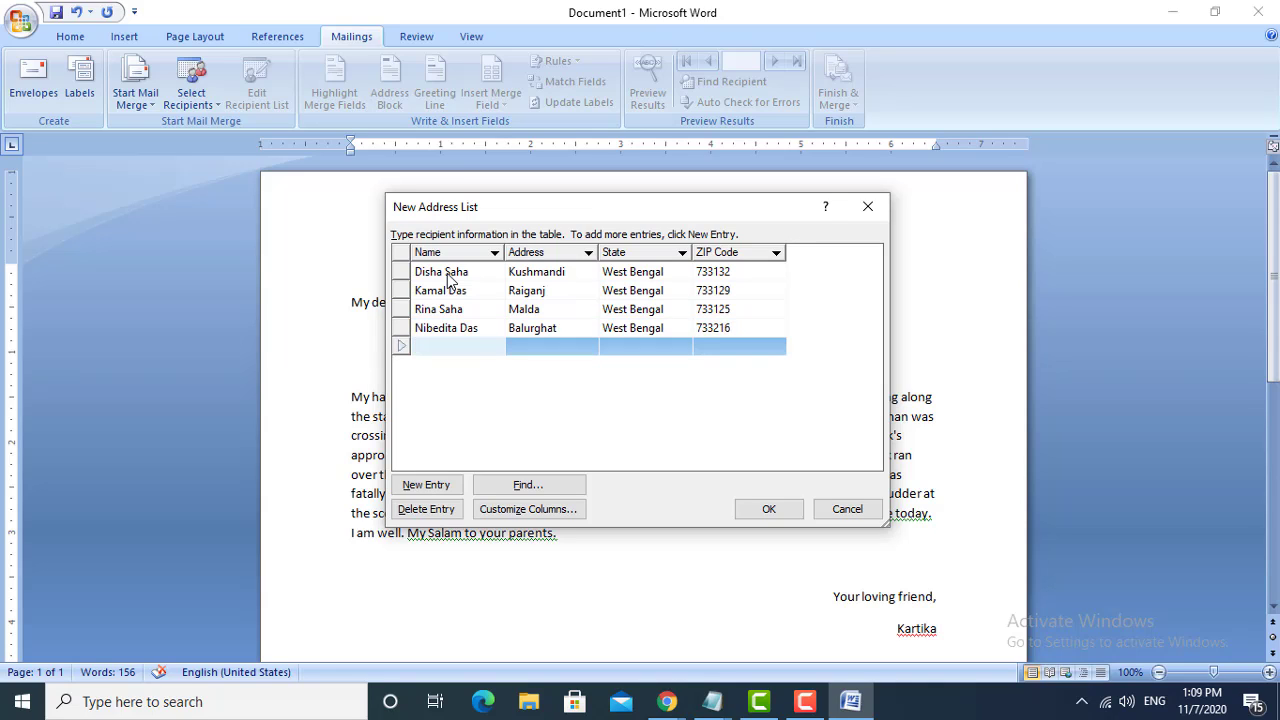
# - Enter the fifth recipient's full name and address in the Name and Address columns
pyautogui.press('Tab')
pyautogui.write('ER')
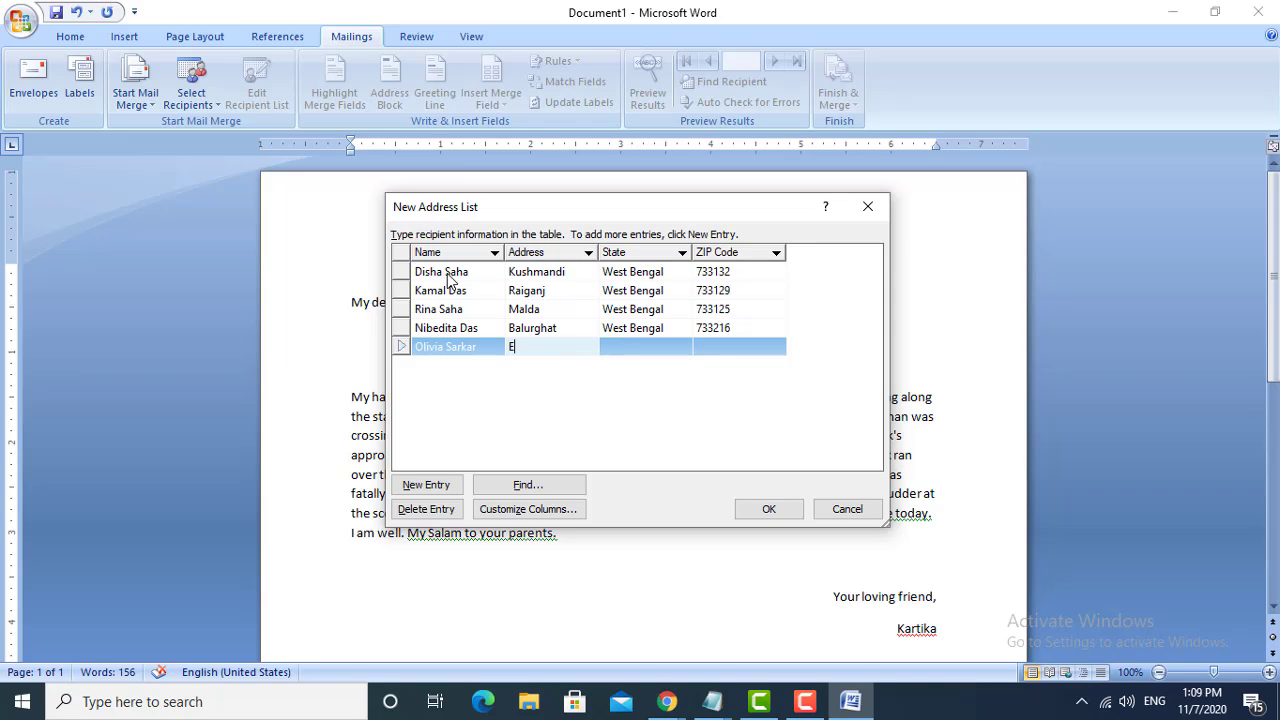
pyautogui.write('iganj')
pyautogui.press('Tab')
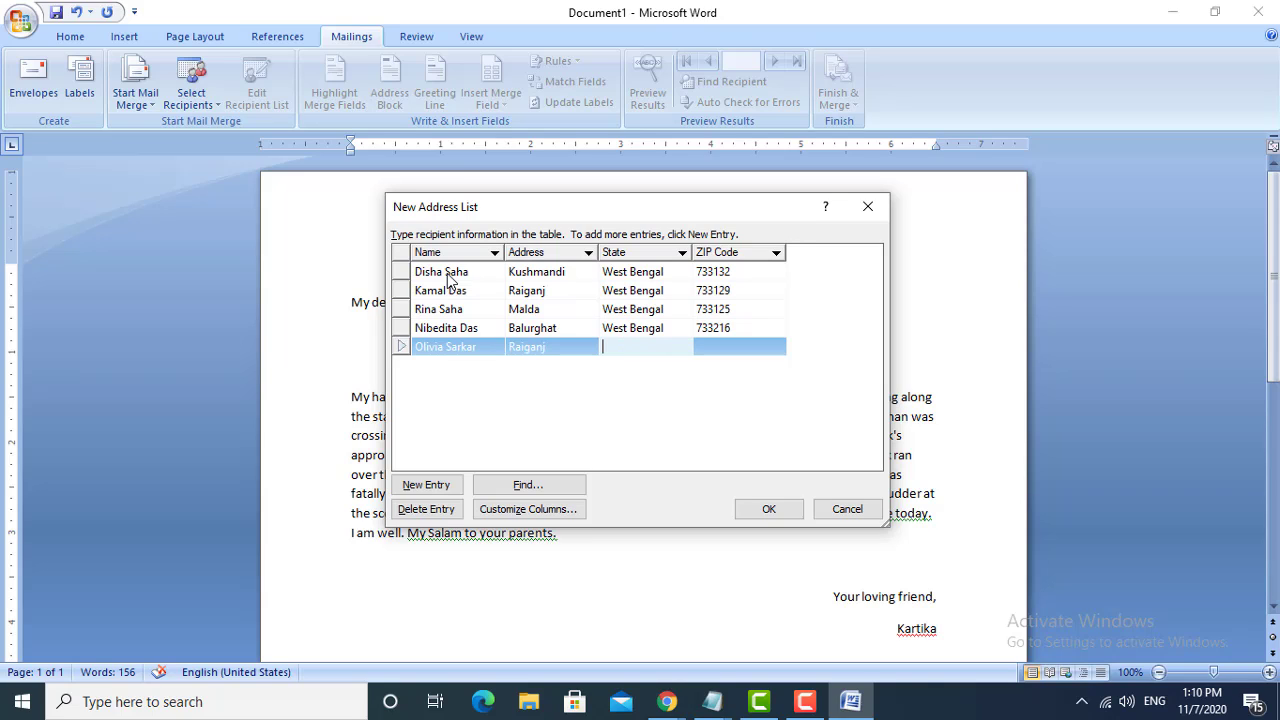
# - Complete the fifth recipient's entry with the state West Bengal and the ZIP code
pyautogui.write('West Bengal')
pyautogui.press('Tab')
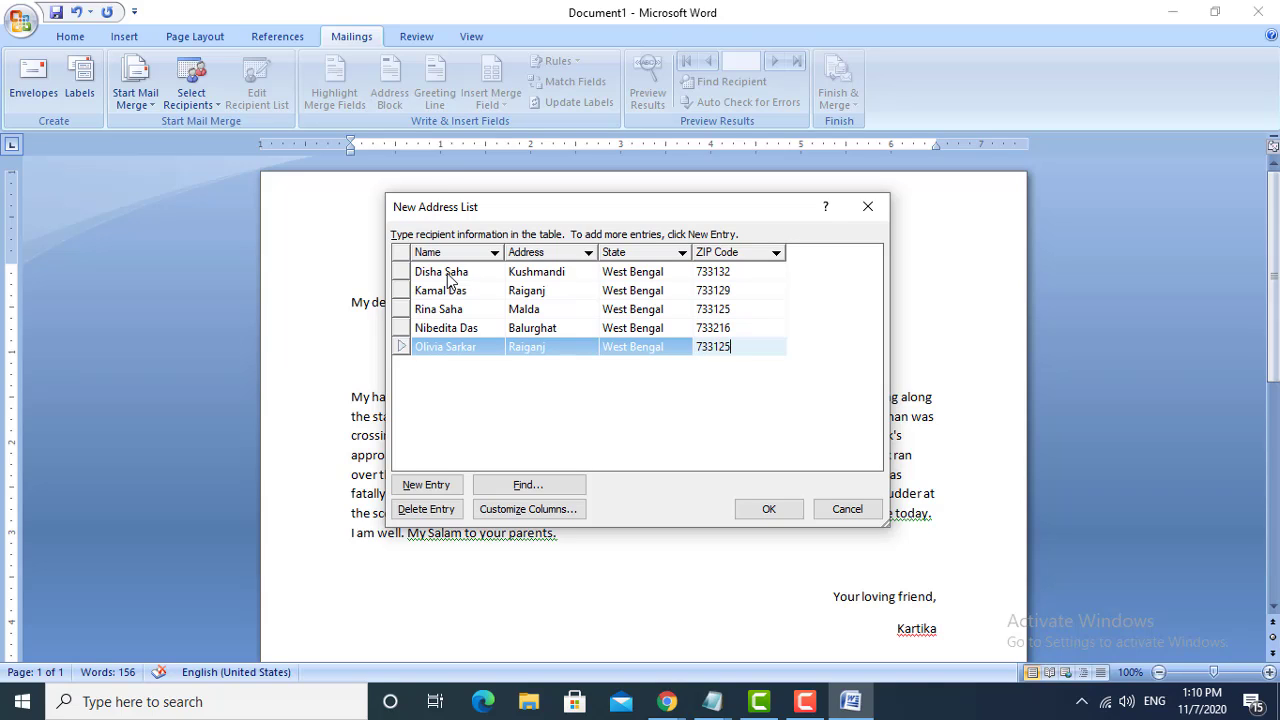
# - Accept the recipient entries and save the list as a Microsoft Office Address Lists file in My Data Sources
pyautogui.click(768, 509)
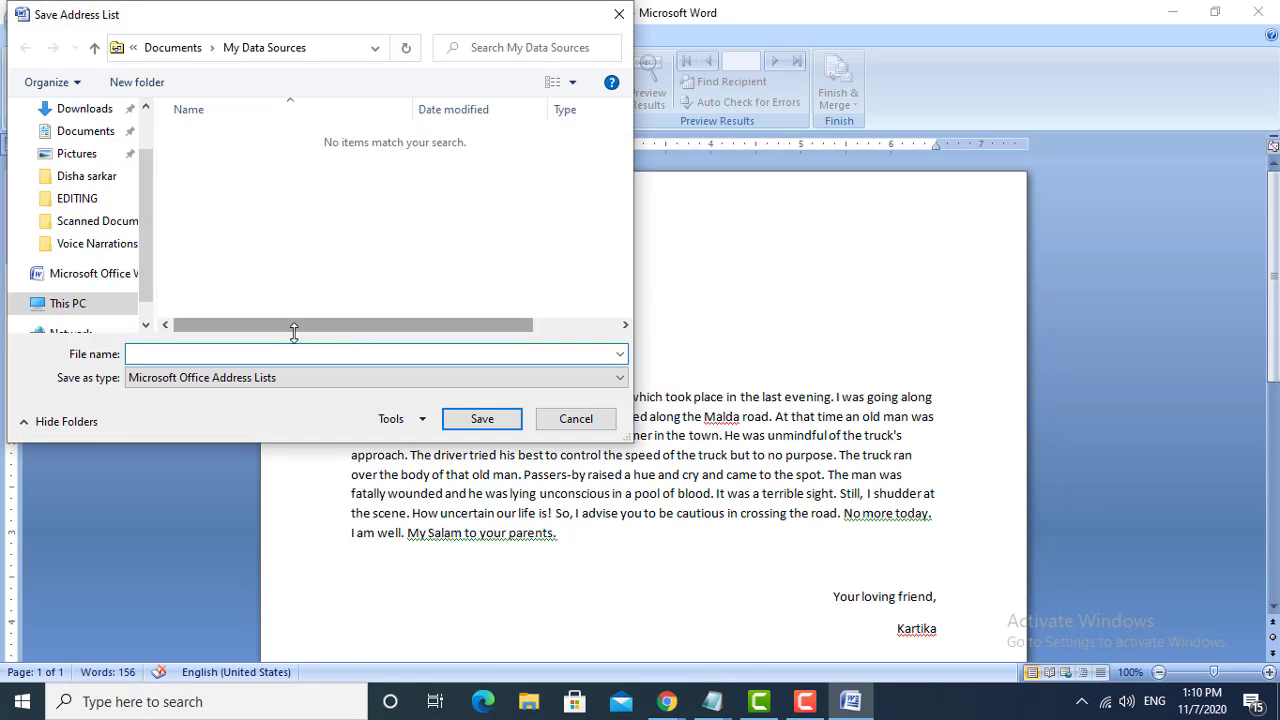
pyautogui.moveTo(253, 35); pyautogui.dragTo(587, 93)
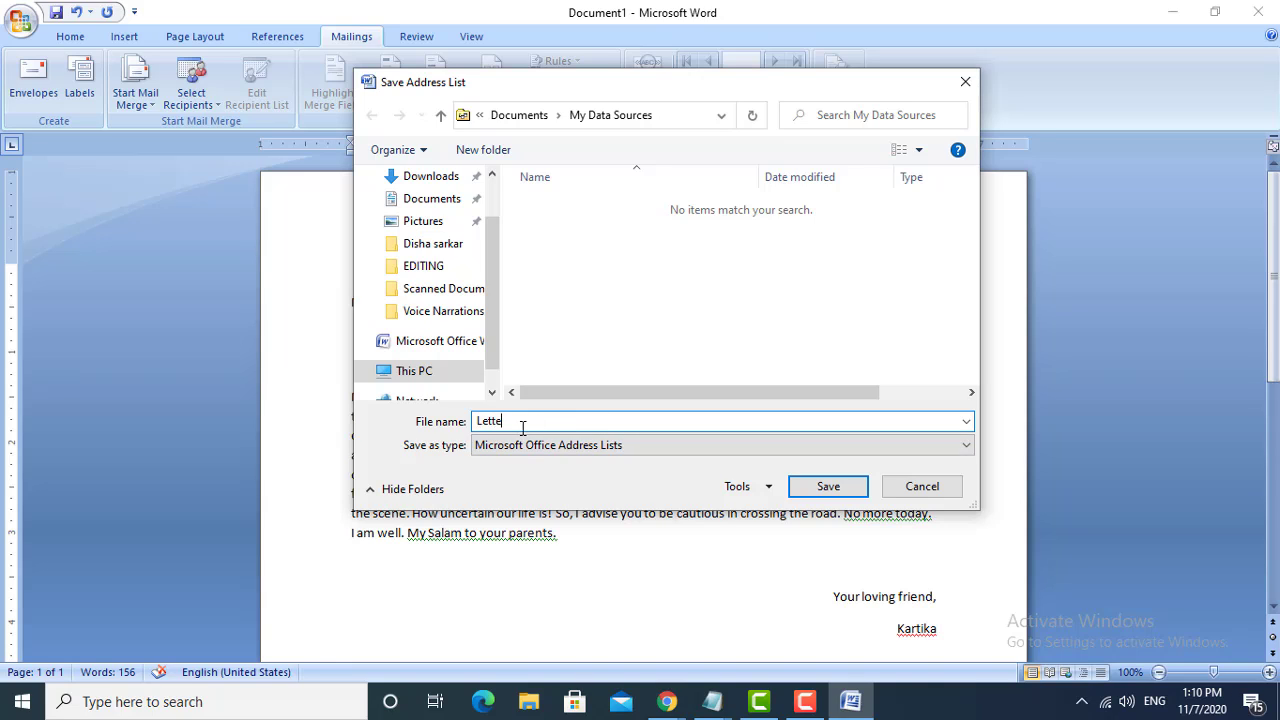
pyautogui.click(796, 489)
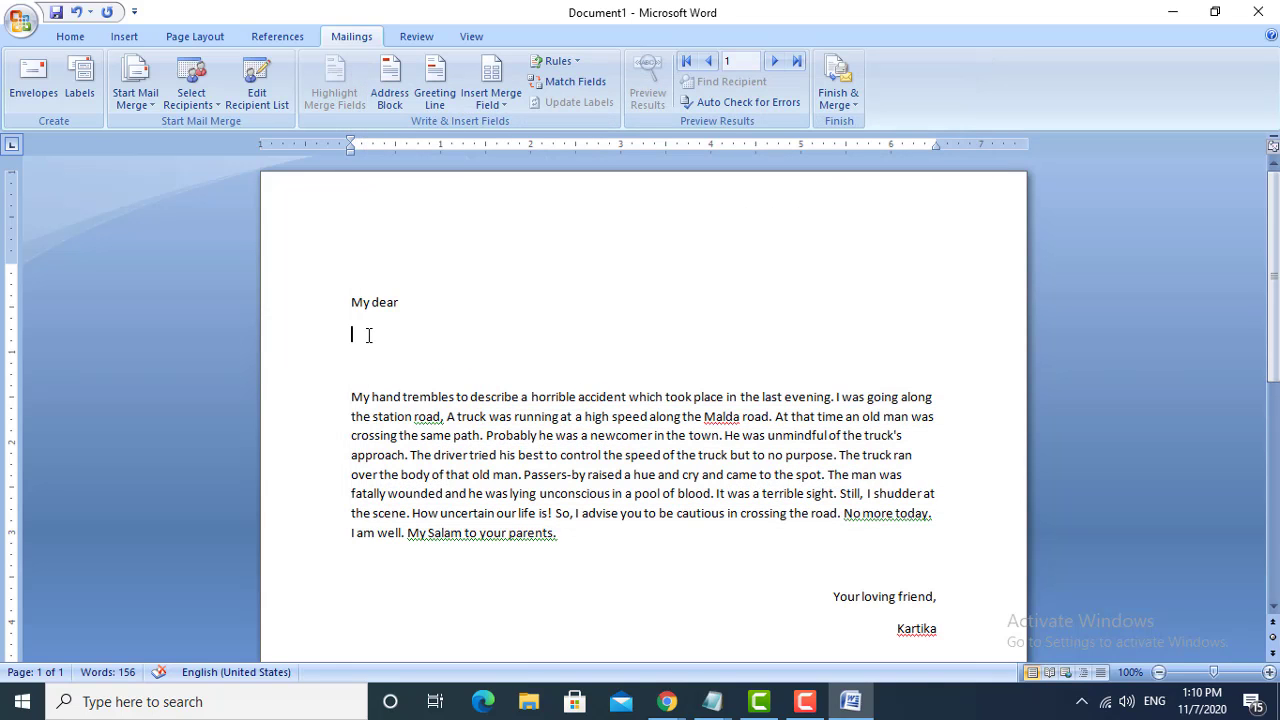
# - Insert the Name and Address merge fields on separate lines below "My dear" in the letter
pyautogui.click(507, 106)
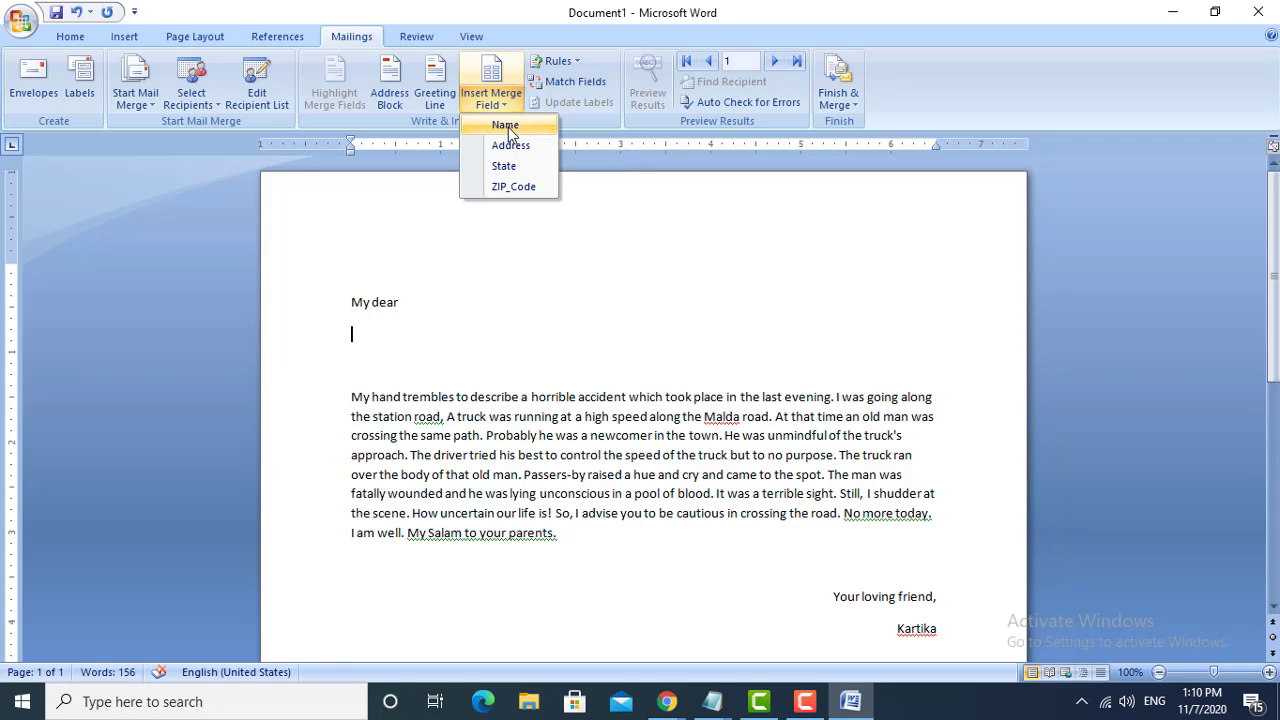
pyautogui.click(508, 127)
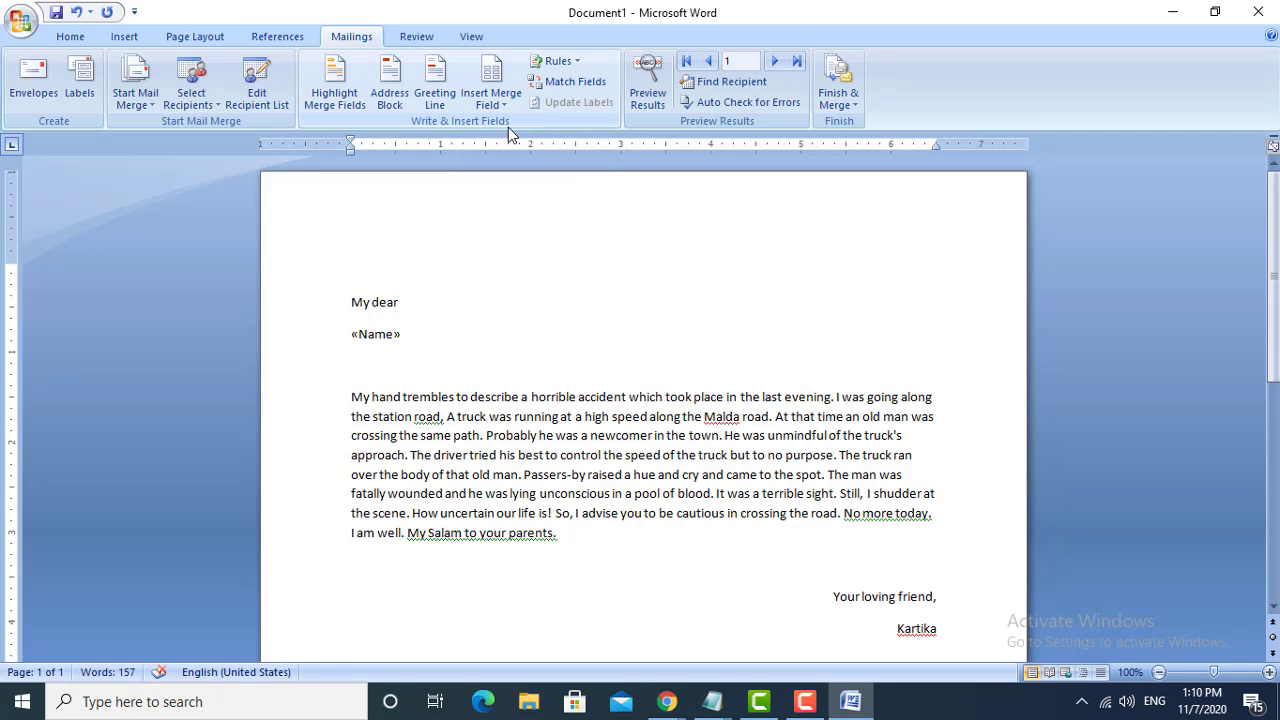
pyautogui.press('Return')
pyautogui.click(510, 104)
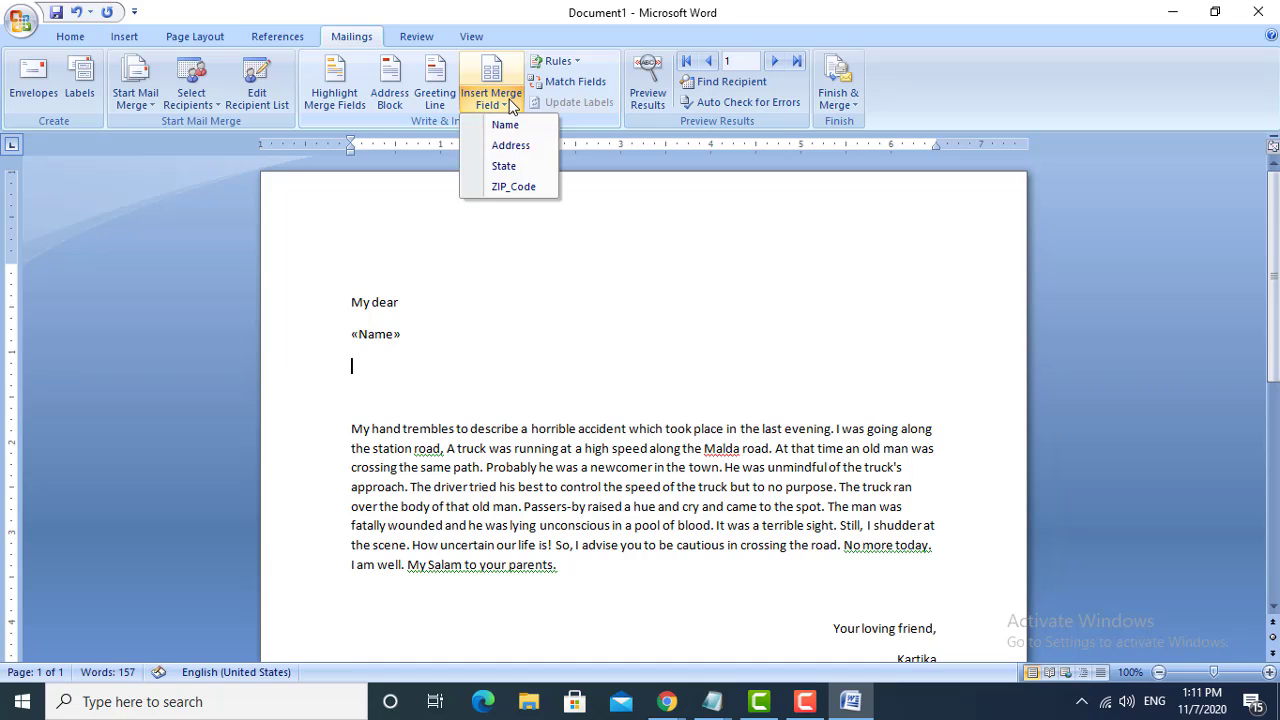
pyautogui.click(510, 146)
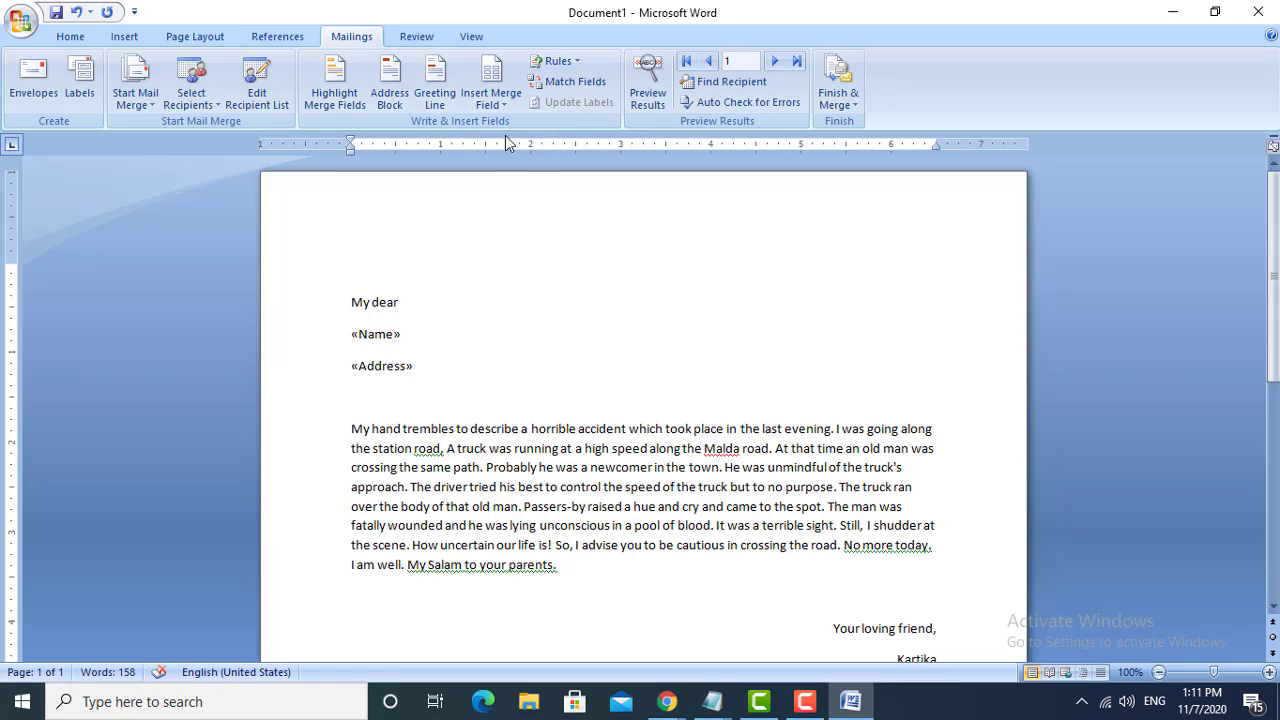
# - Insert the State and ZIP_Code merge fields, separated by a space, on a new line below the Address field
pyautogui.press('Return')
pyautogui.click(504, 110)
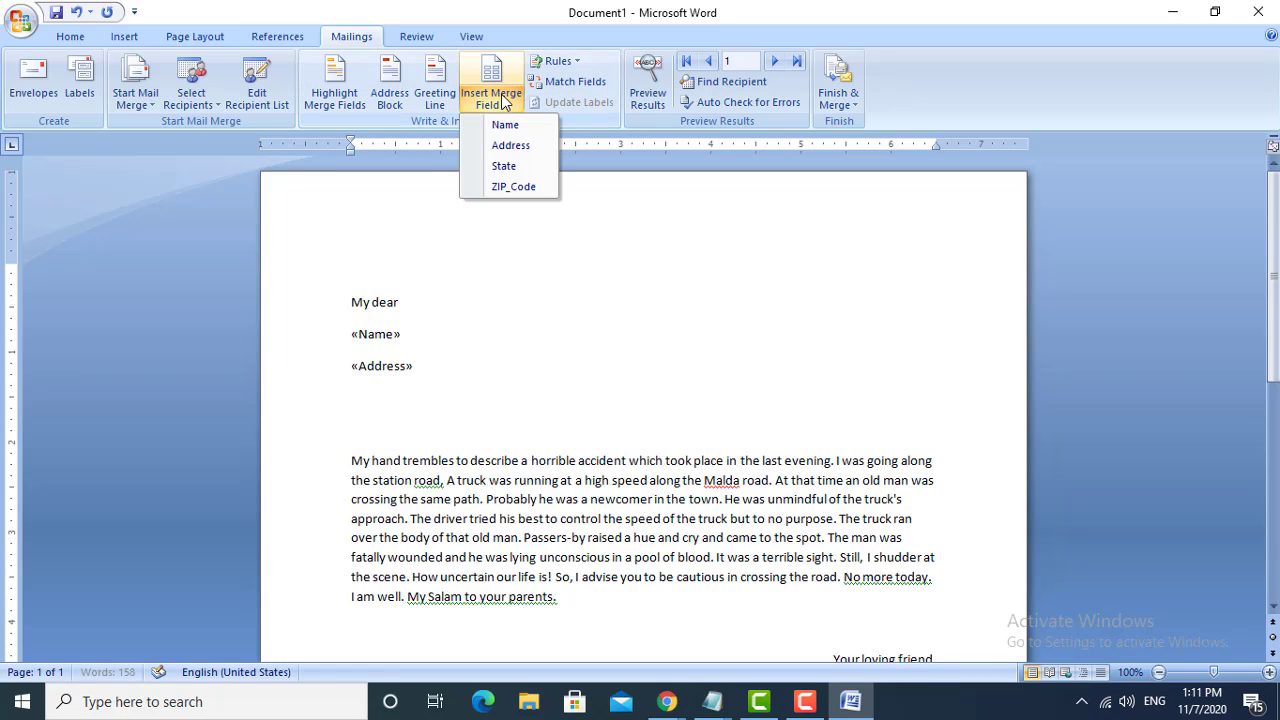
pyautogui.click(508, 166)
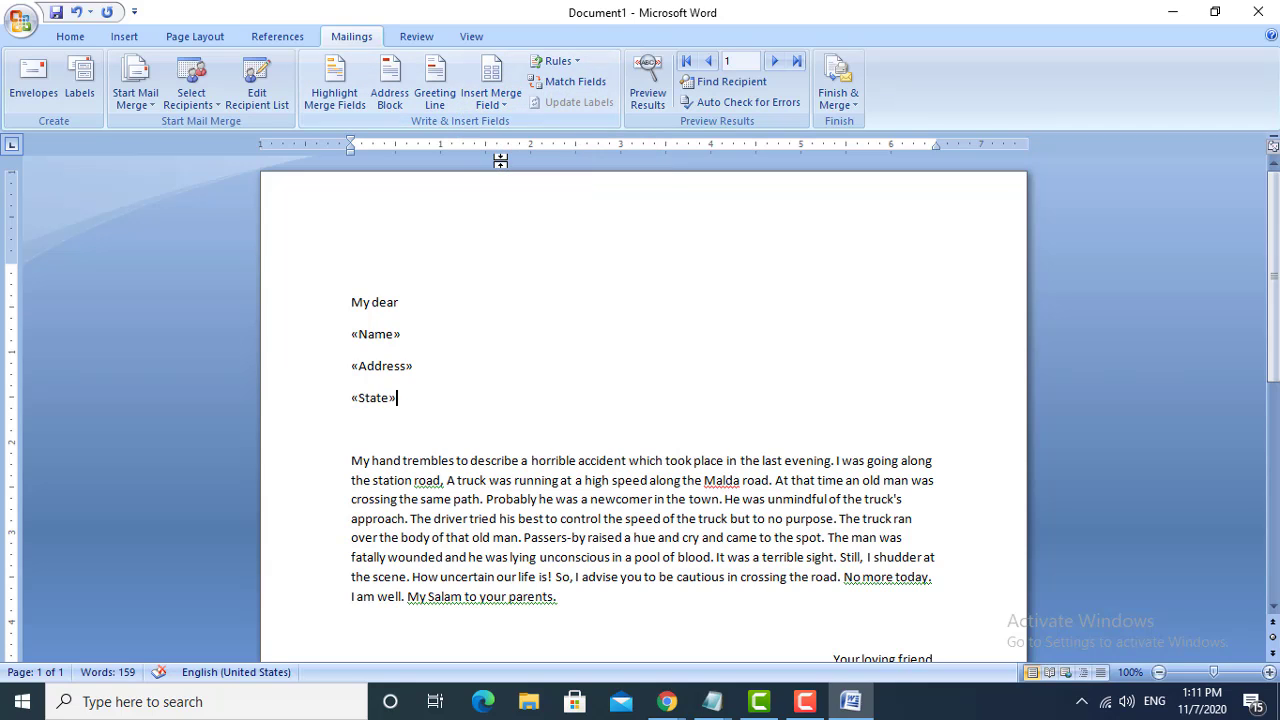
pyautogui.click(501, 104)
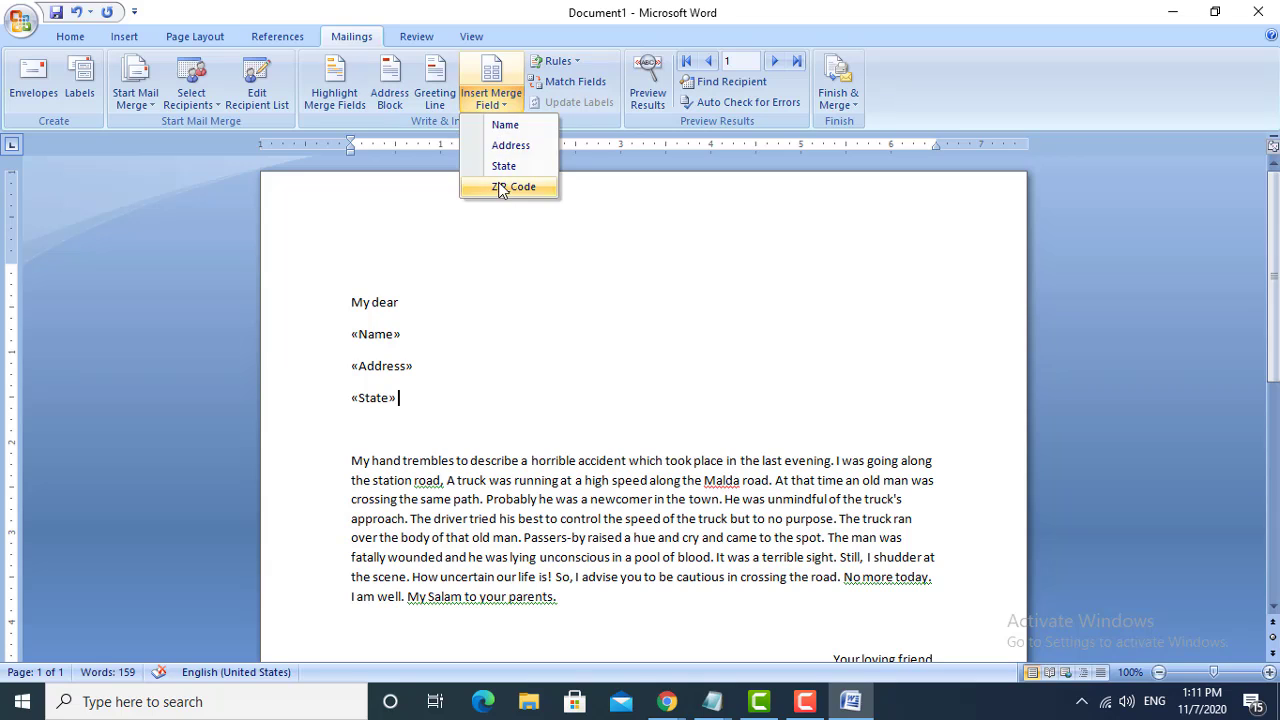
pyautogui.click(510, 187)
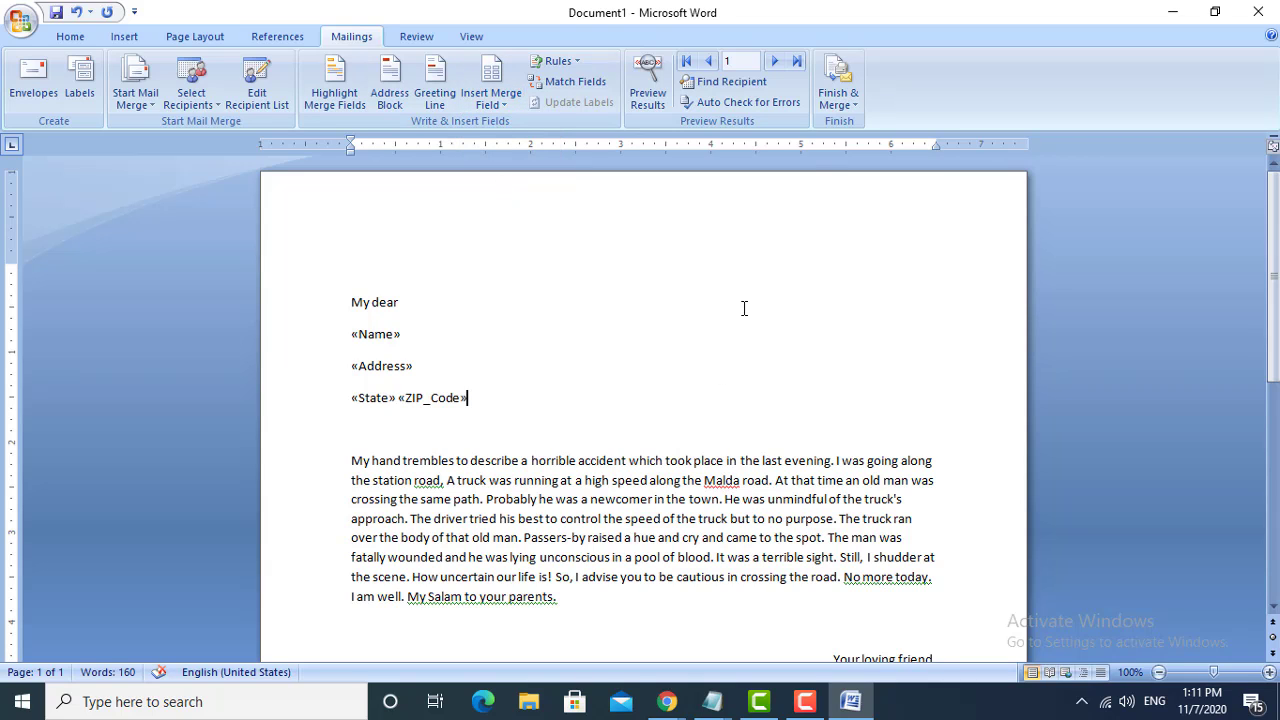
# - Merge all records into a new document of individual, editable letters
pyautogui.scroll(-2, 657, 404)
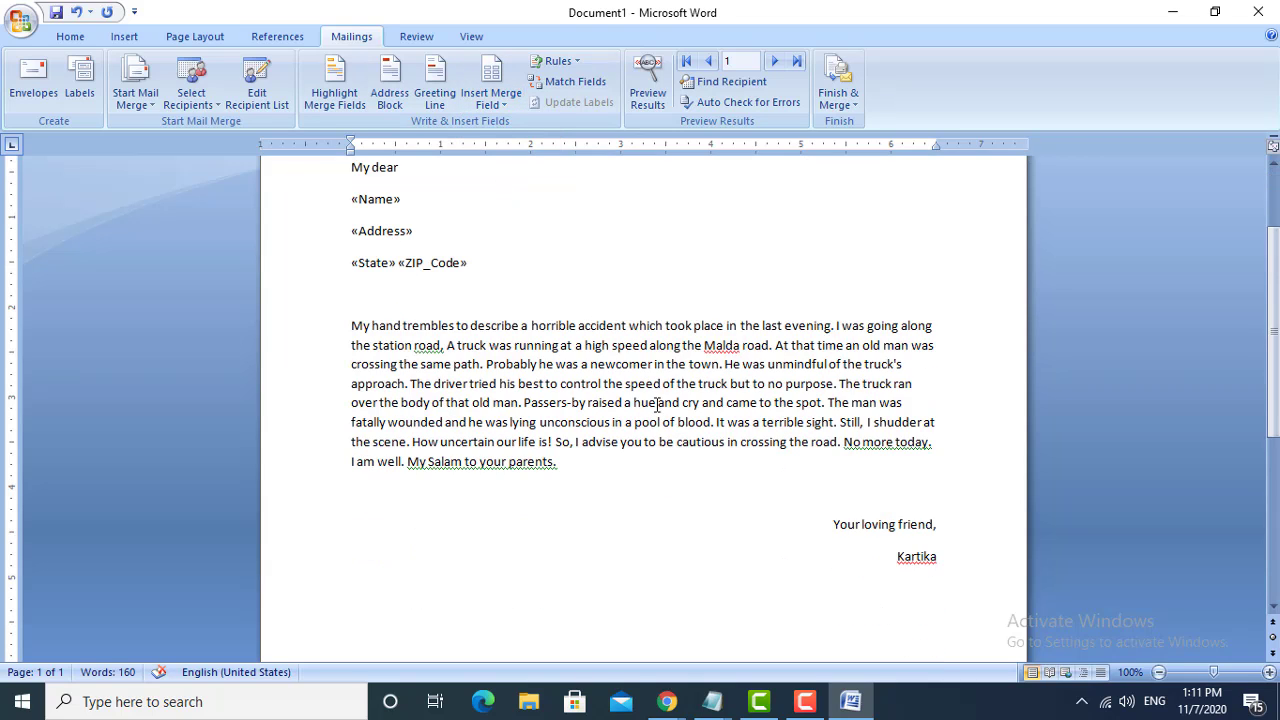
pyautogui.scroll(2, 680, 383)
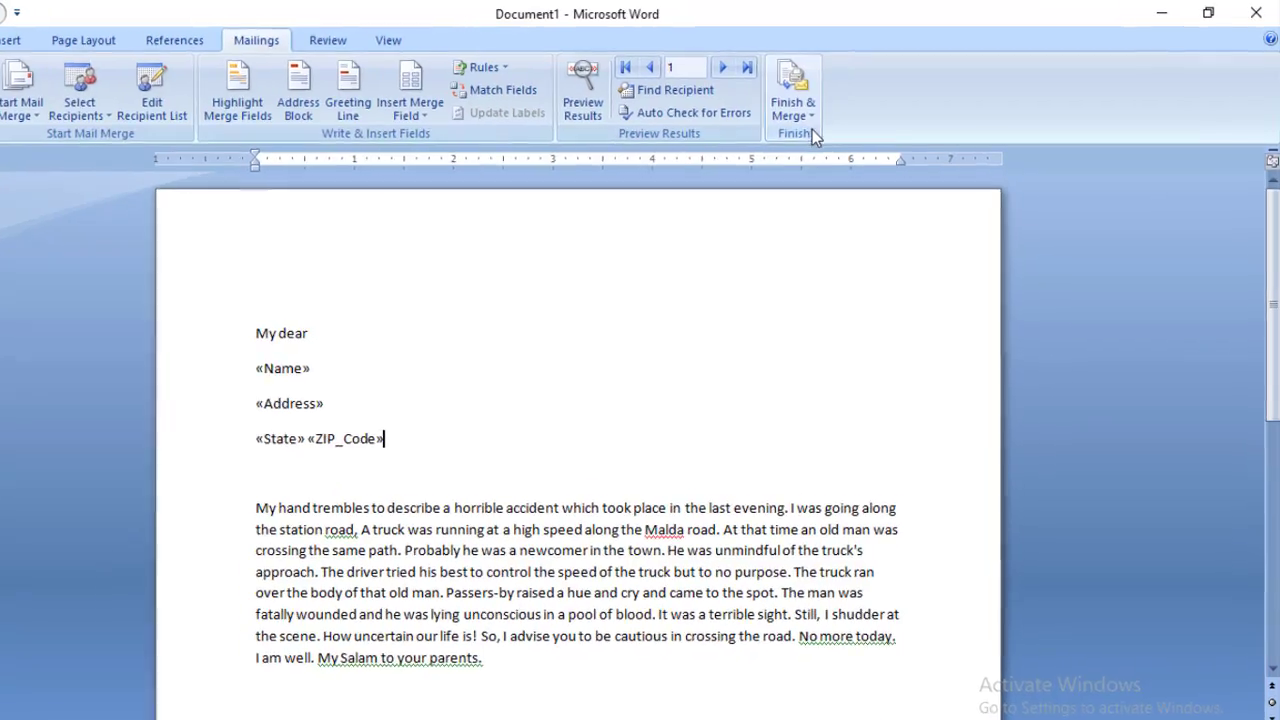
pyautogui.click(800, 115)
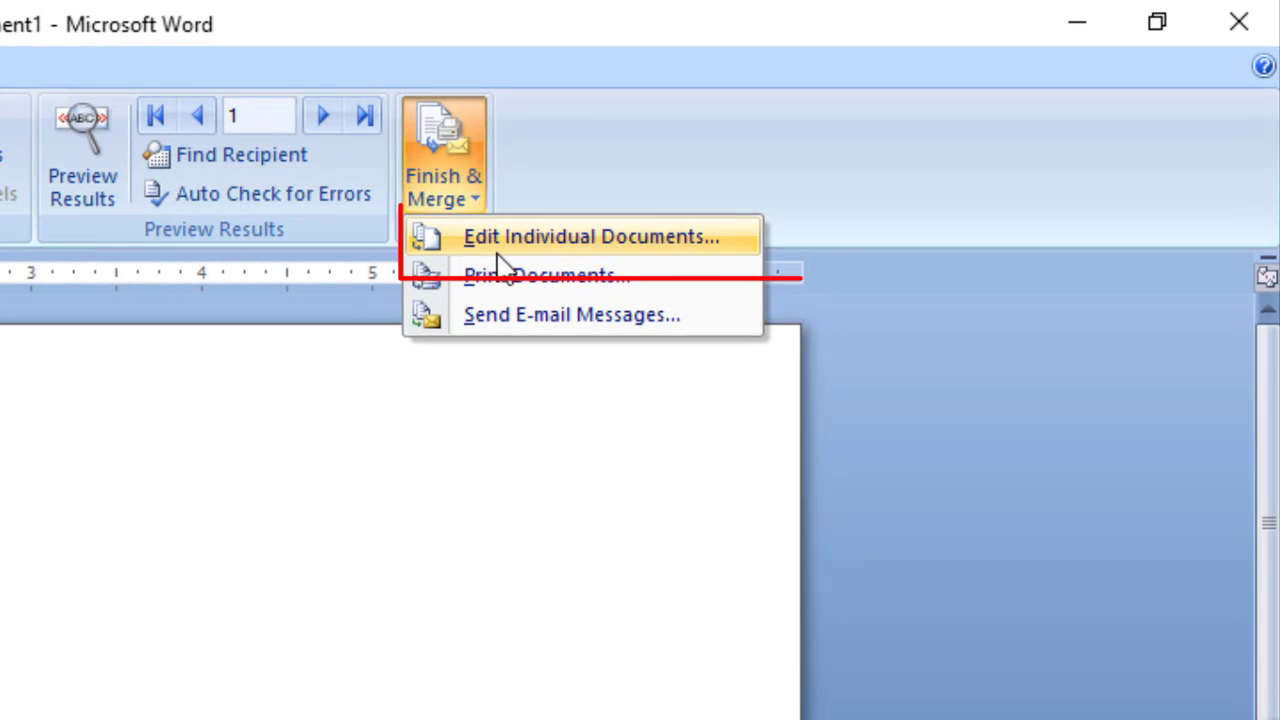
pyautogui.click(614, 250)
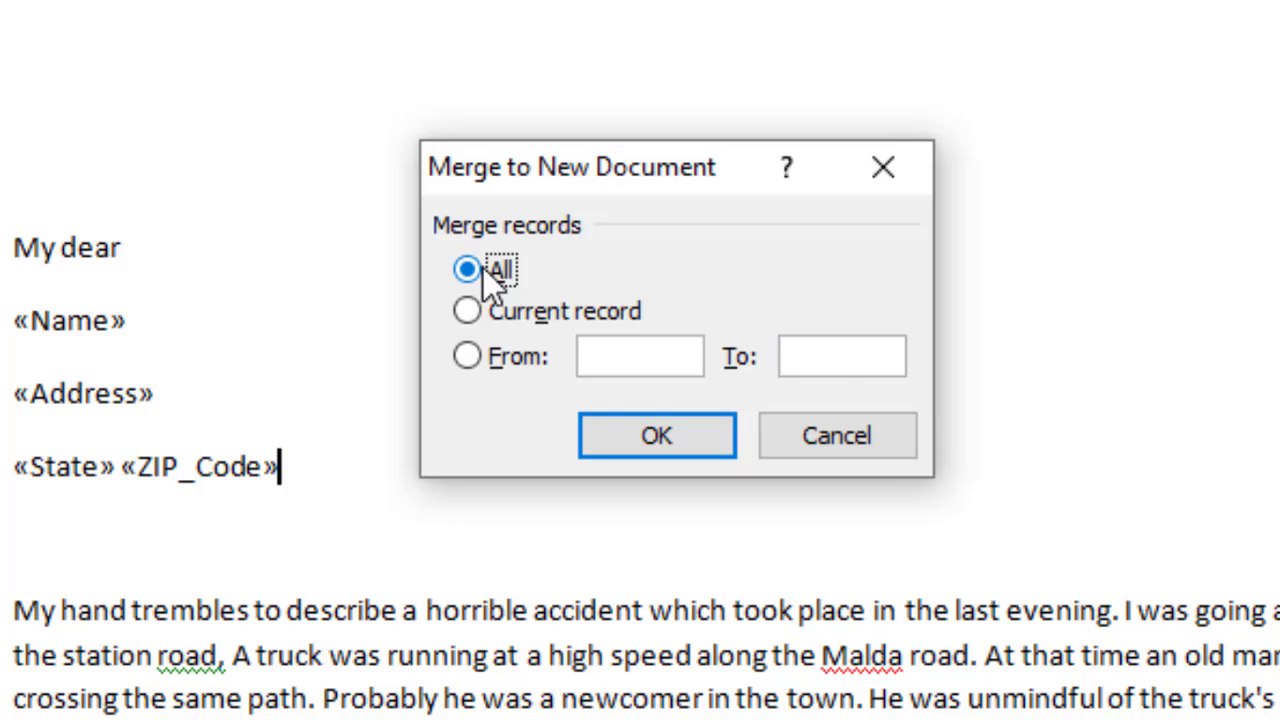
pyautogui.click(657, 435)
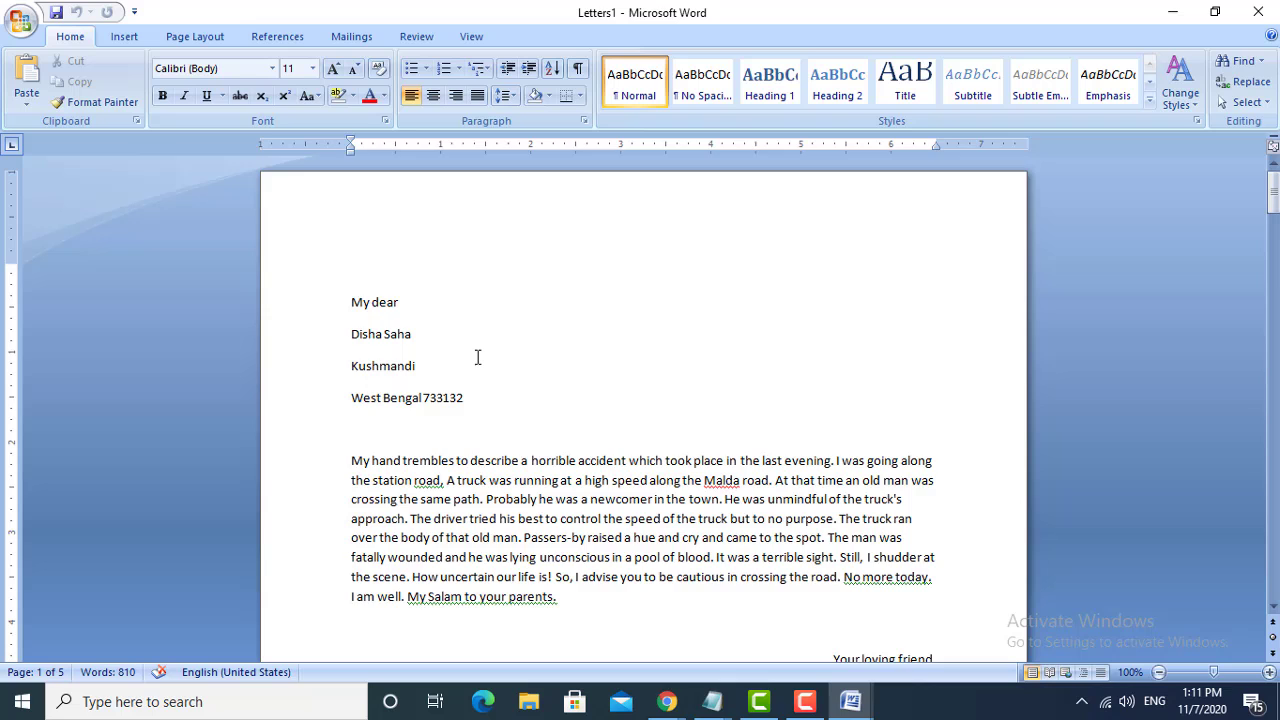
pyautogui.scroll(-1, 477, 357)
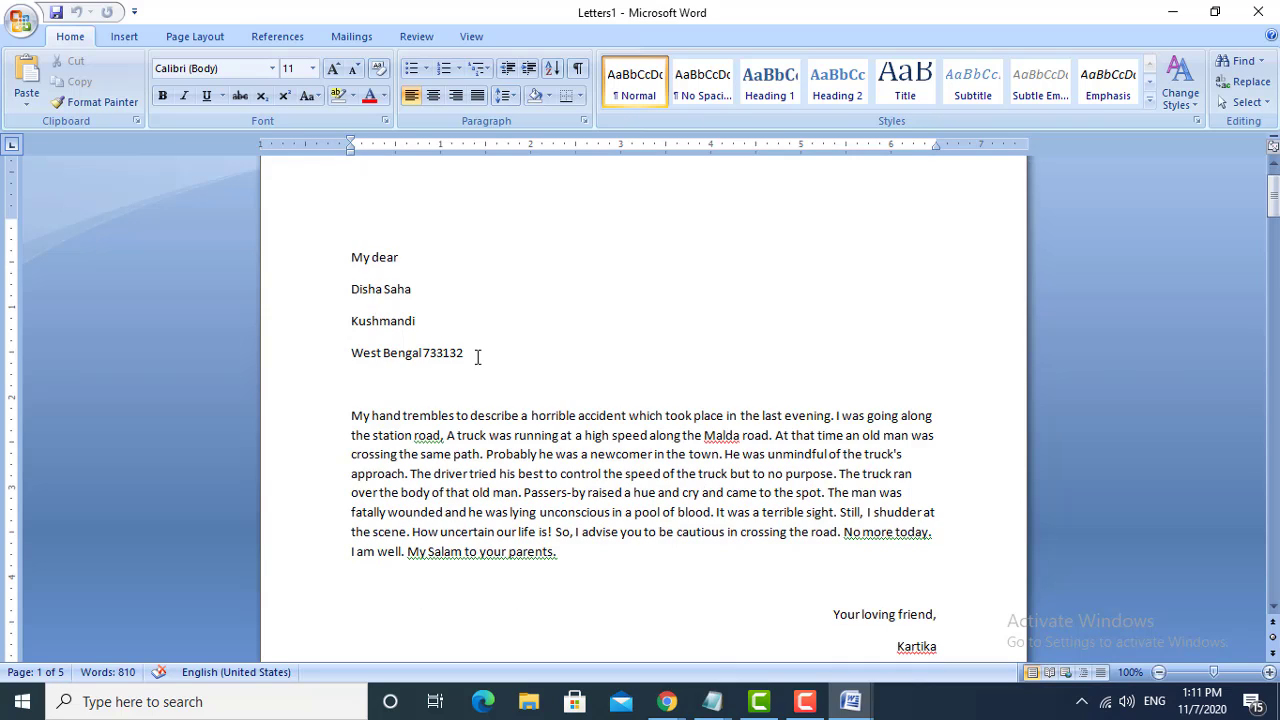
# - Check the recipient name and address block in each merged letter, from the first page through the last
pyautogui.tripleClick(430, 293)
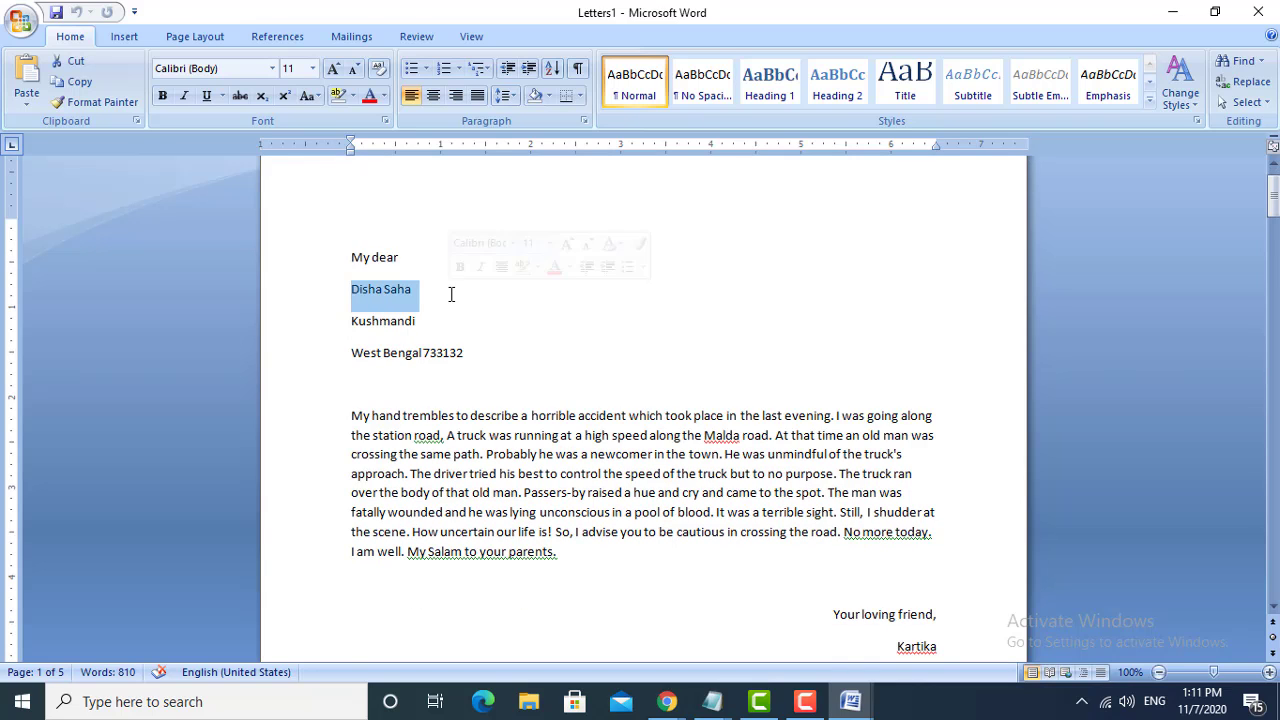
pyautogui.scroll(-2, 547, 330)
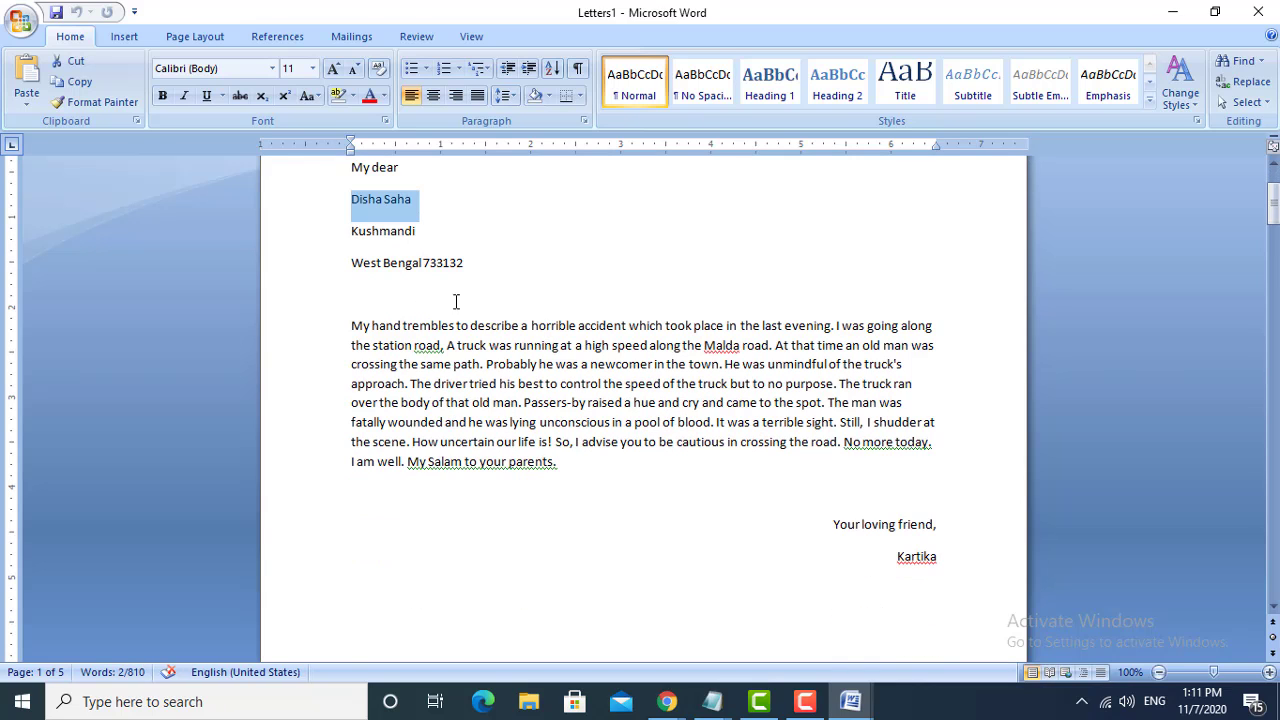
pyautogui.scroll(-20, 460, 305)
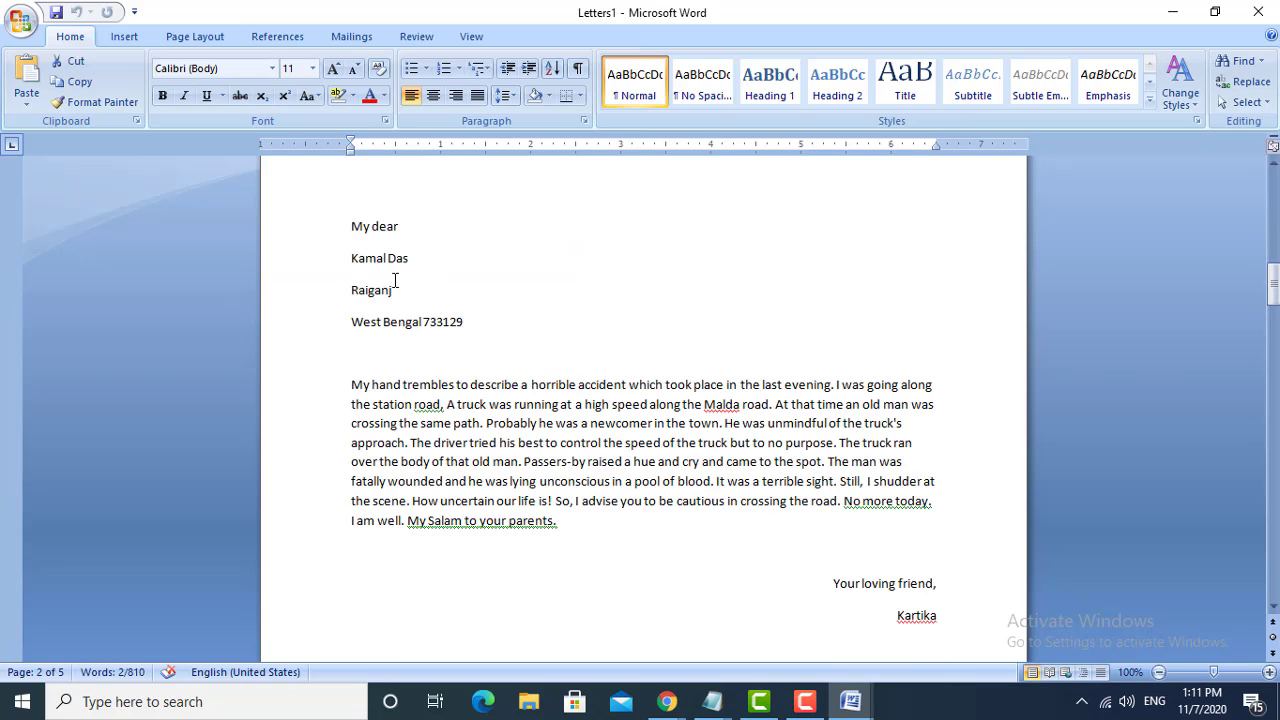
pyautogui.moveTo(340, 254); pyautogui.dragTo(443, 274)
pyautogui.scroll(-2, 497, 316)
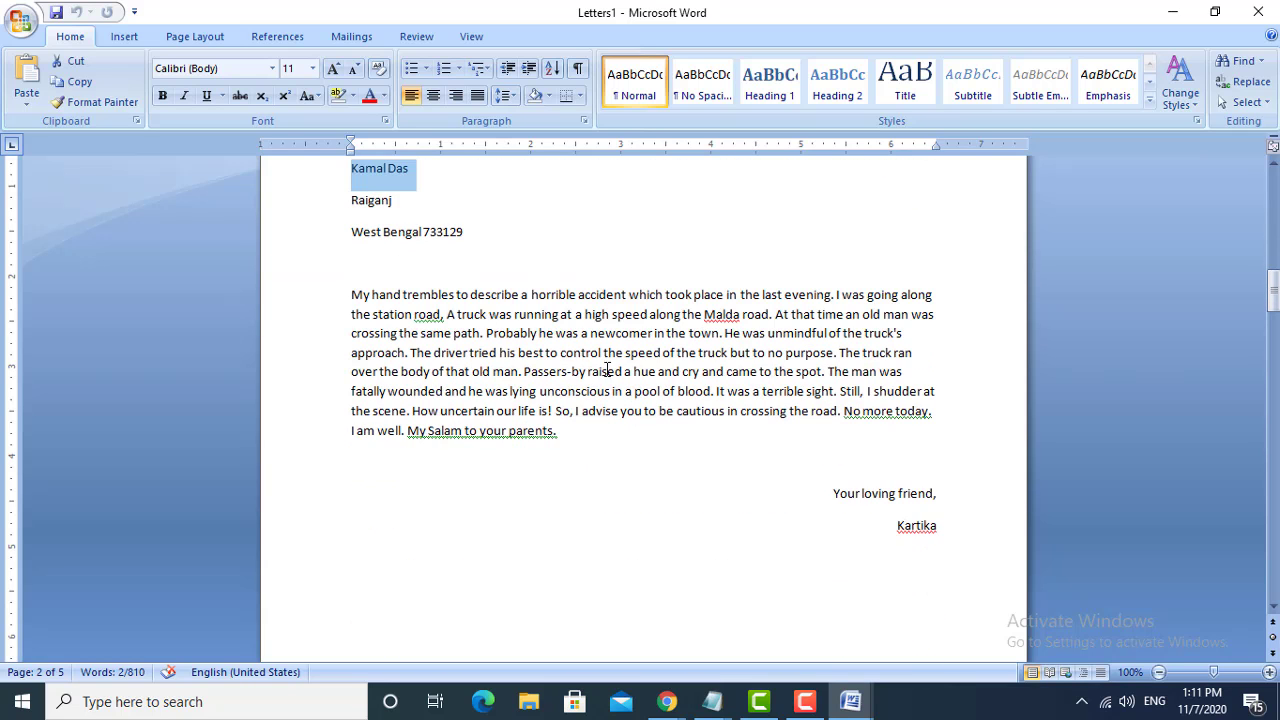
pyautogui.scroll(-20, 607, 370)
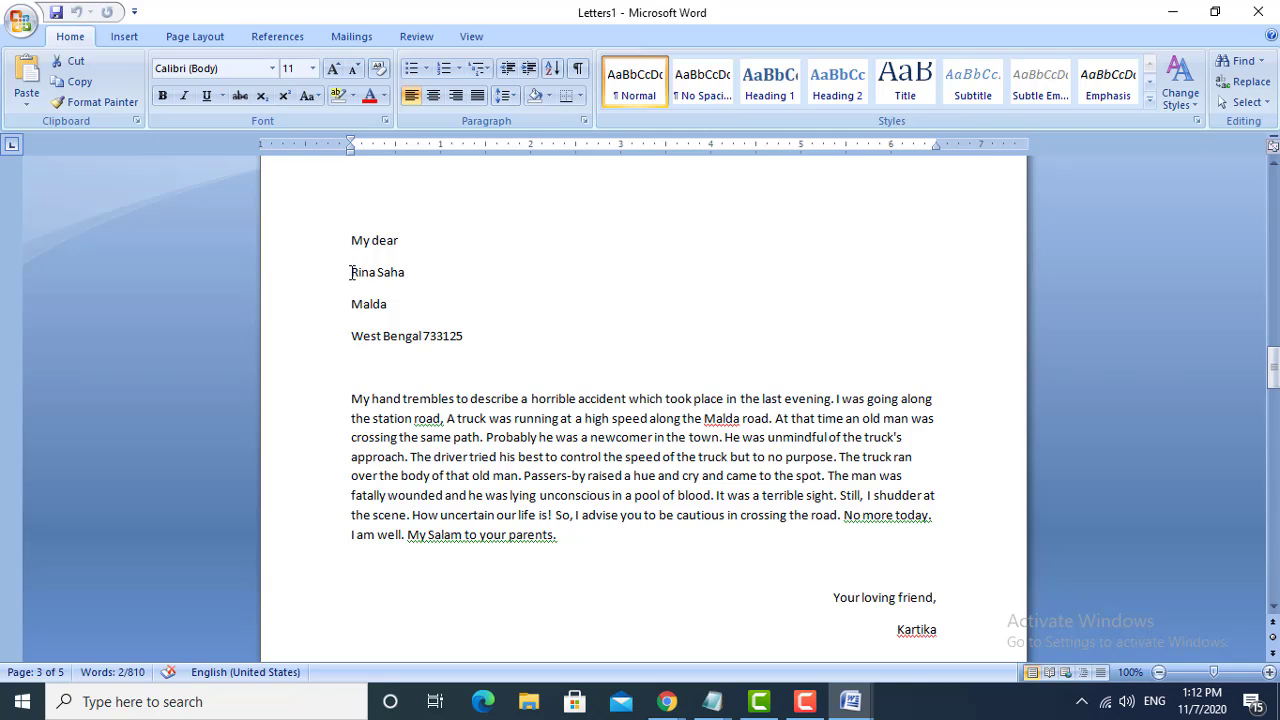
pyautogui.moveTo(351, 272); pyautogui.dragTo(380, 320)
pyautogui.scroll(-20, 637, 366)
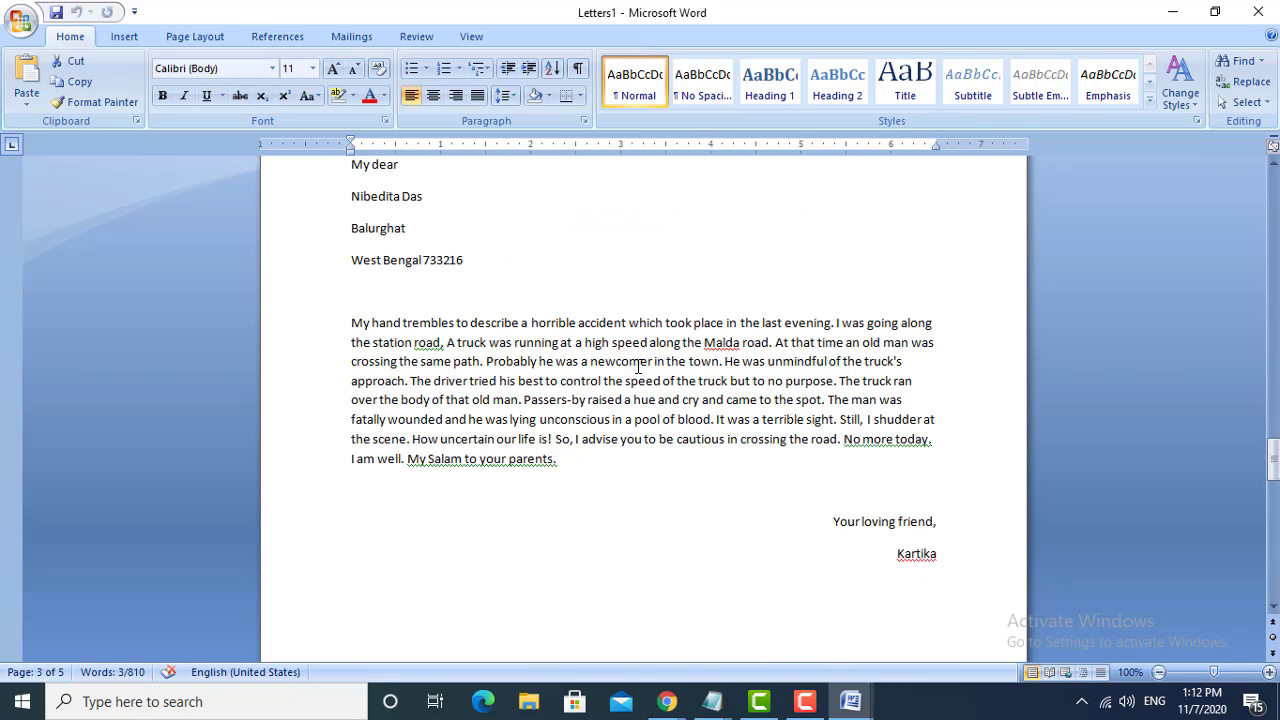
pyautogui.scroll(-20, 637, 366)
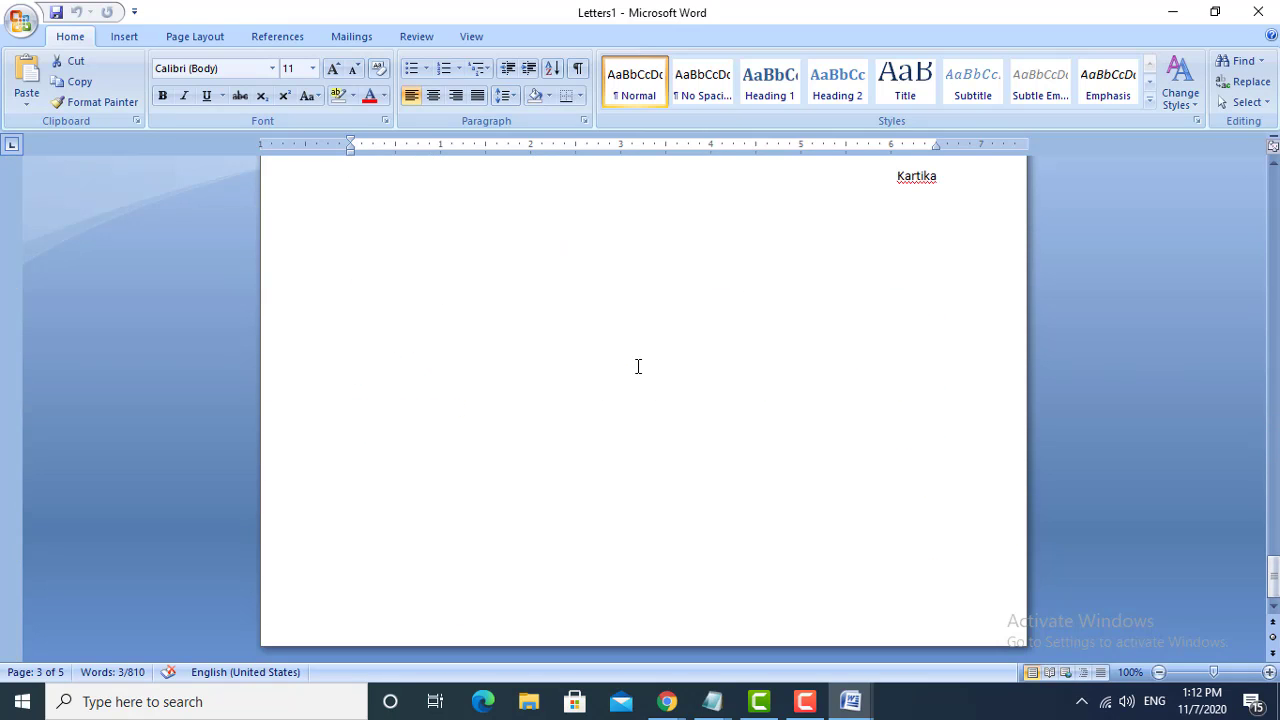
pyautogui.scroll(5, 638, 366)
pyautogui.scroll(-9, 638, 366)
pyautogui.scroll(7, 638, 366)
pyautogui.scroll(-8, 638, 366)
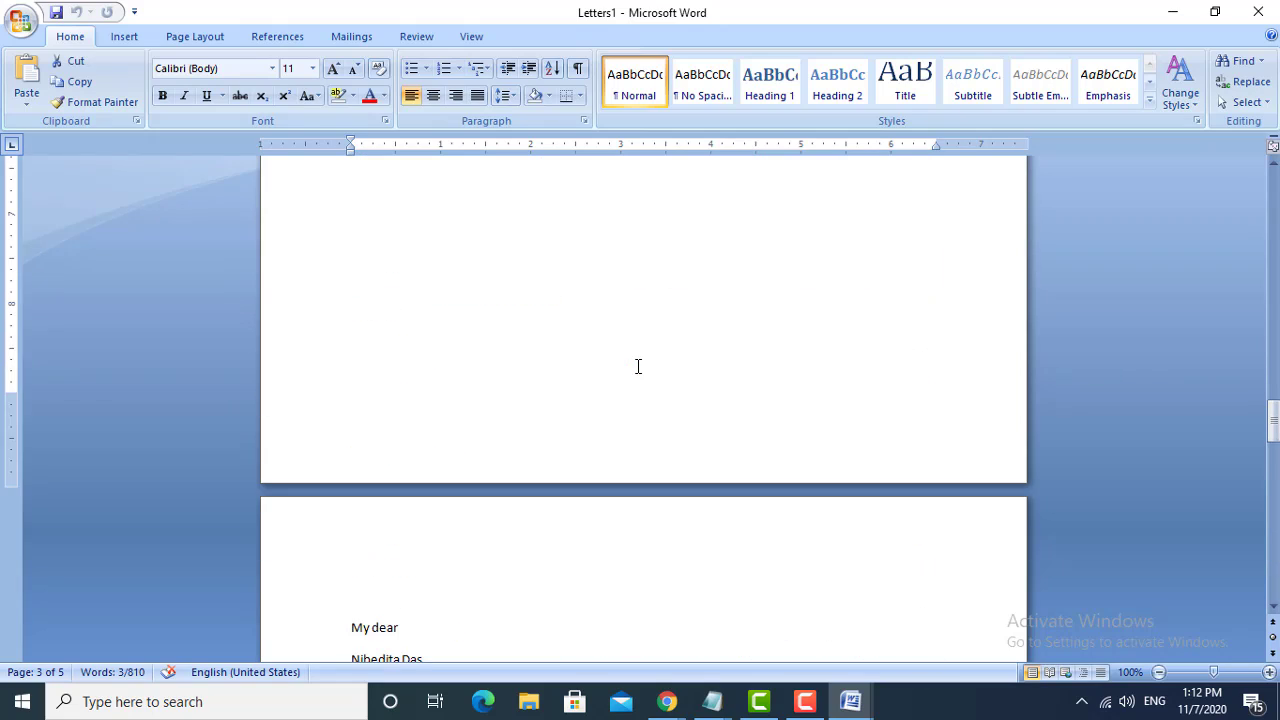
pyautogui.scroll(4, 638, 366)
pyautogui.scroll(-10, 638, 366)
pyautogui.scroll(9, 638, 366)
pyautogui.scroll(-10, 638, 366)
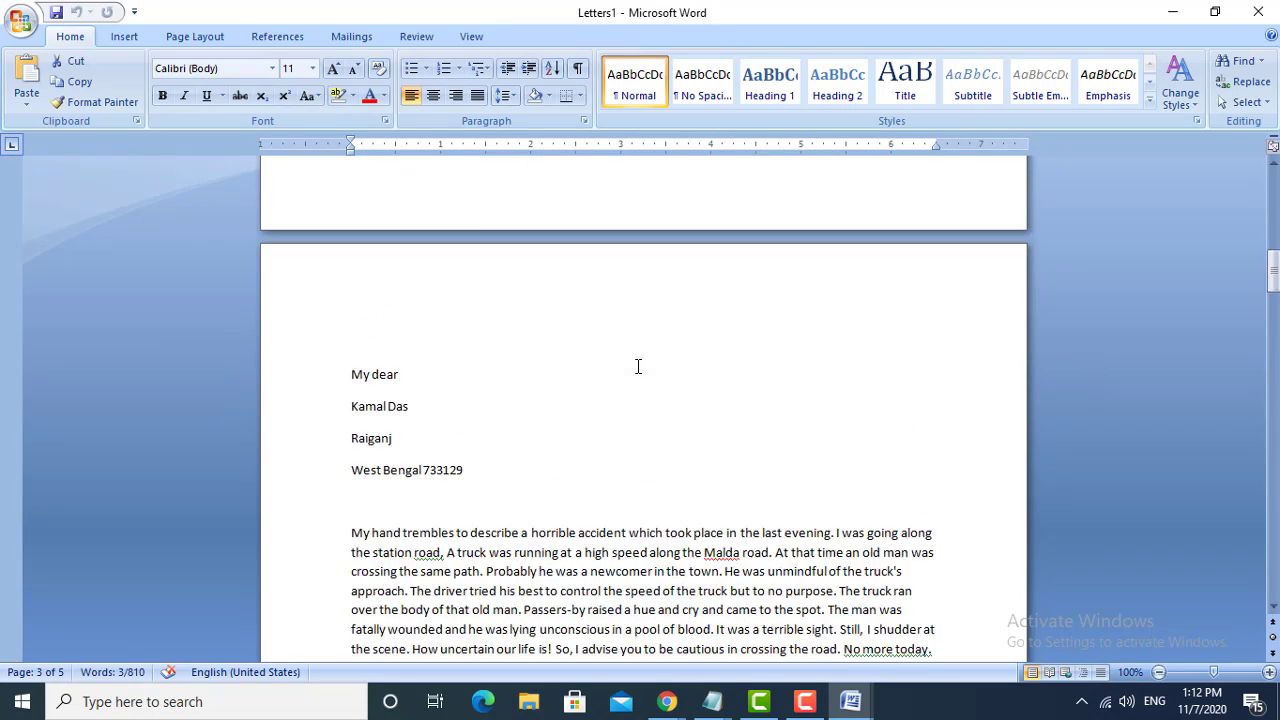
pyautogui.scroll(-7, 638, 366)
pyautogui.scroll(10, 638, 366)
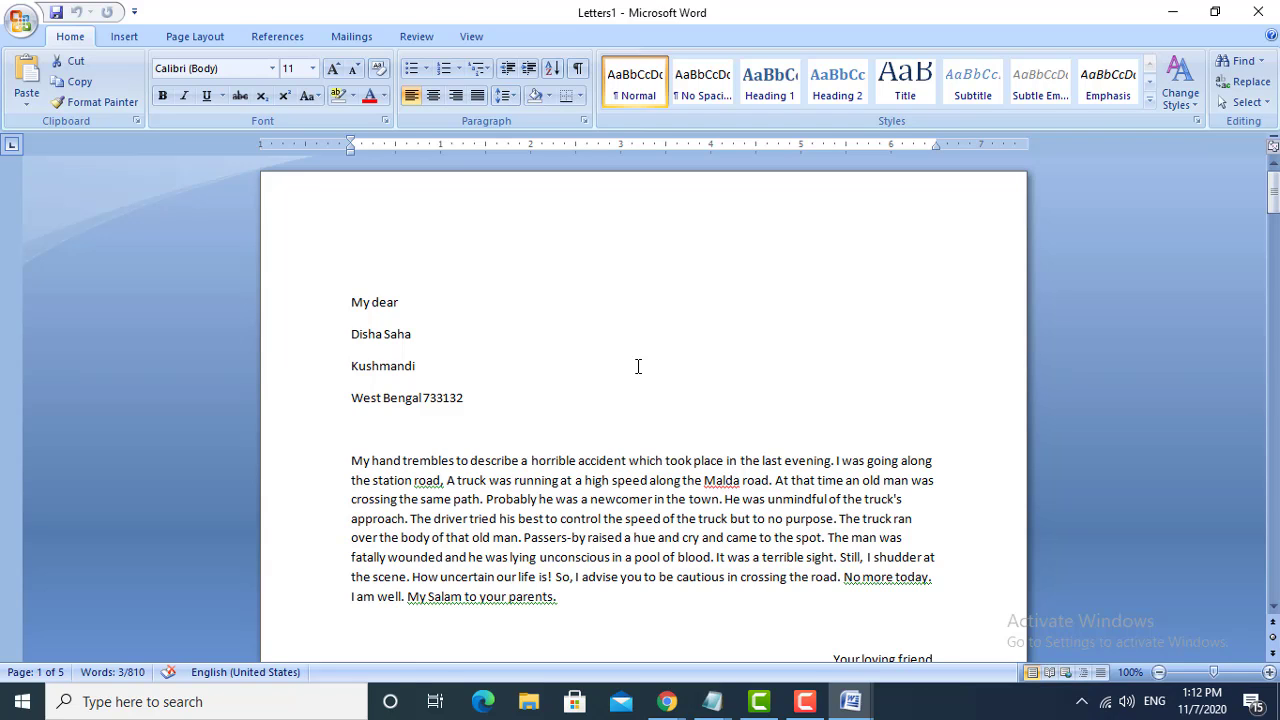
pyautogui.scroll(-20, 638, 366)
pyautogui.scroll(-20, 638, 366)
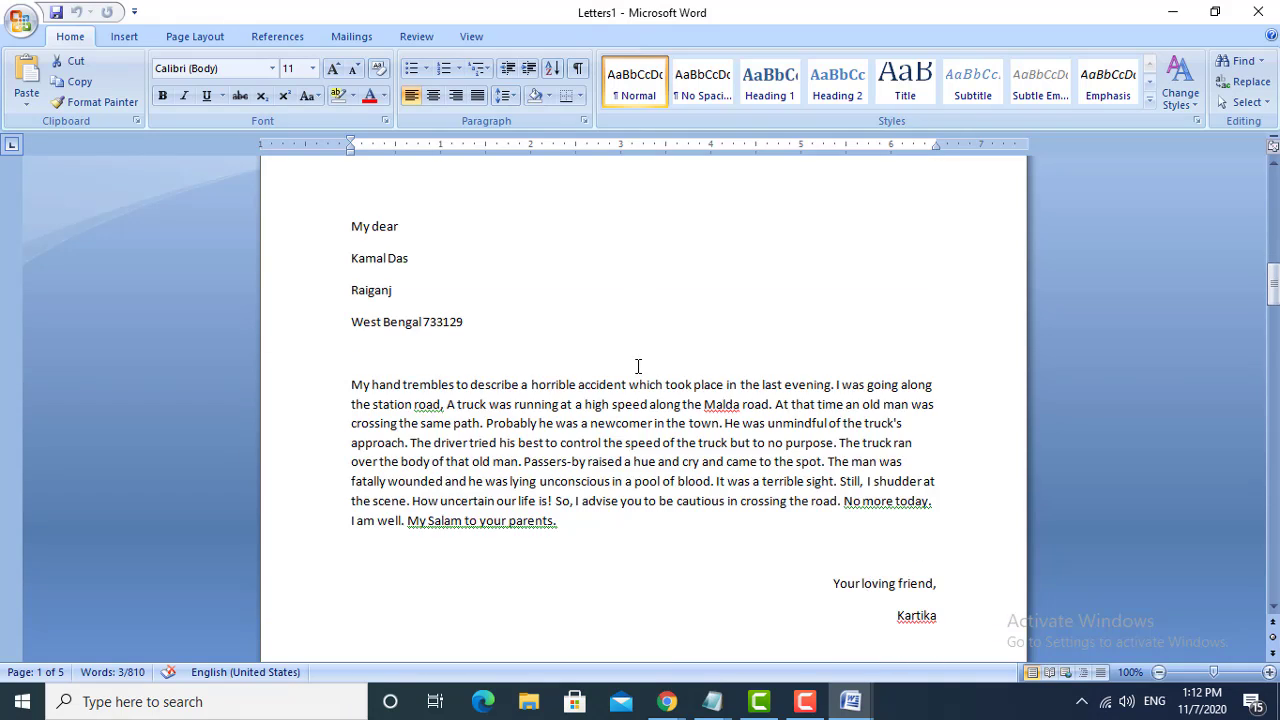
pyautogui.scroll(-8, 638, 366)
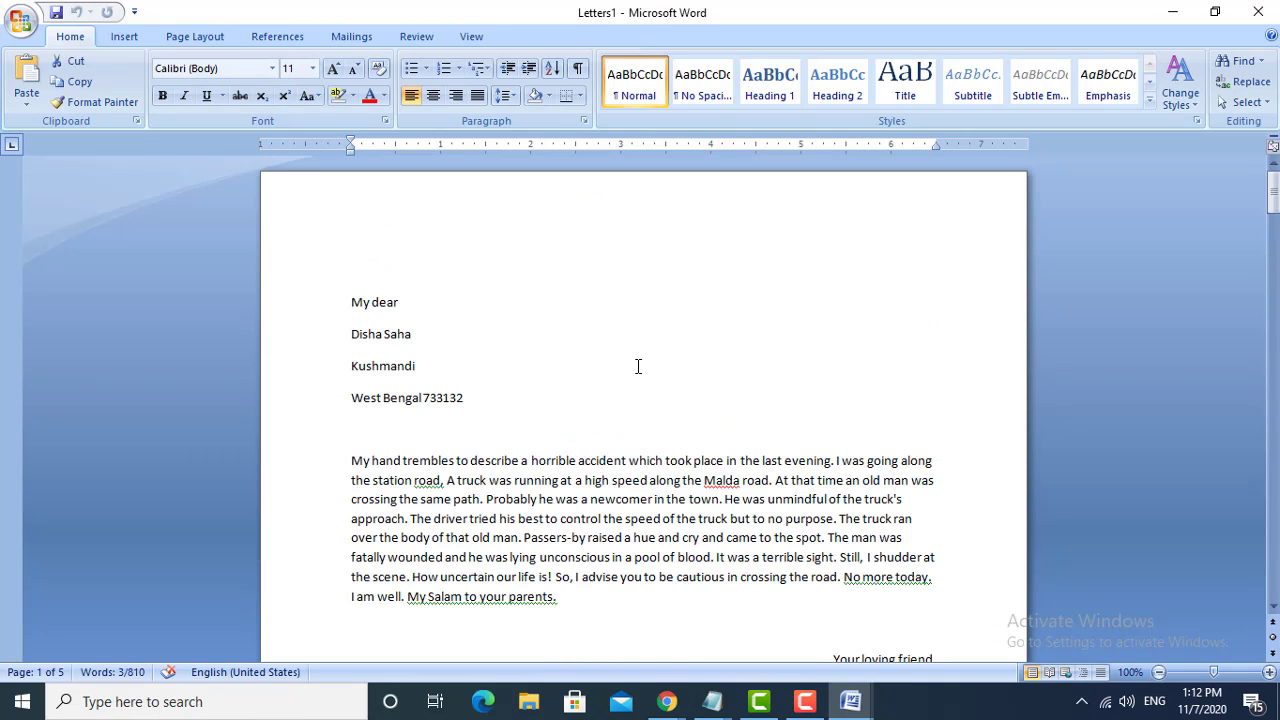
pyautogui.scroll(-5, 638, 366)
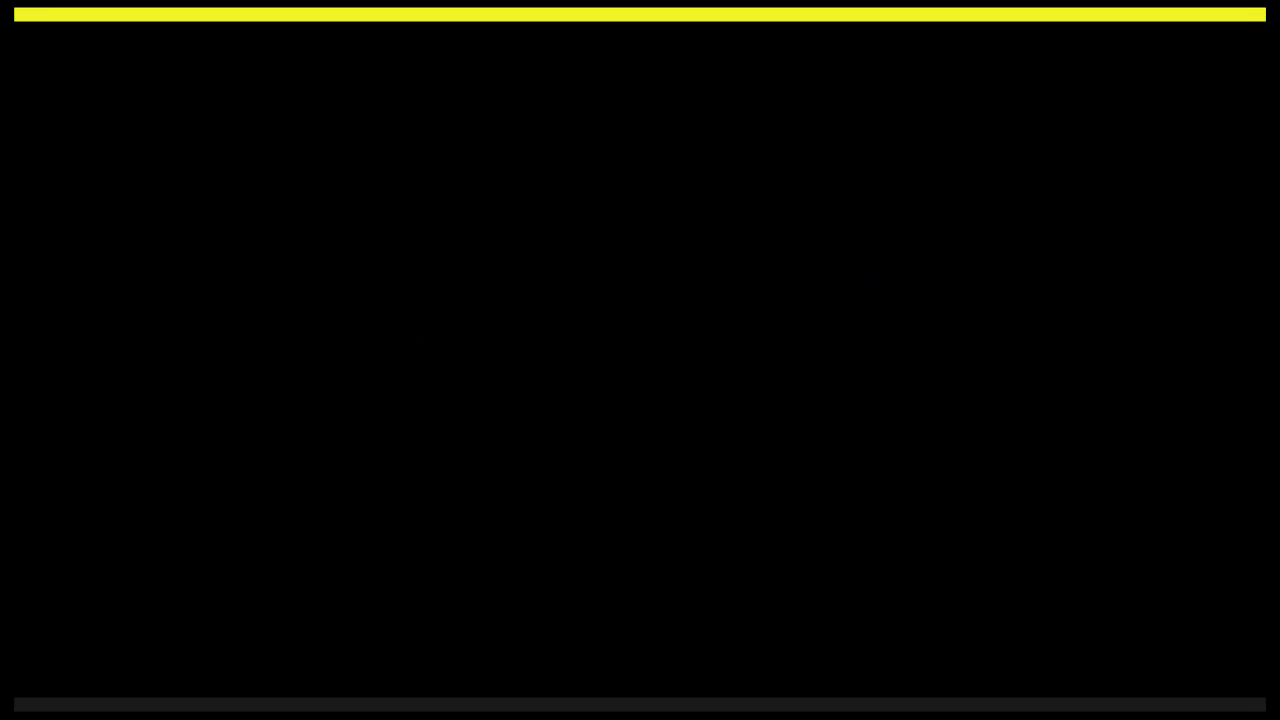